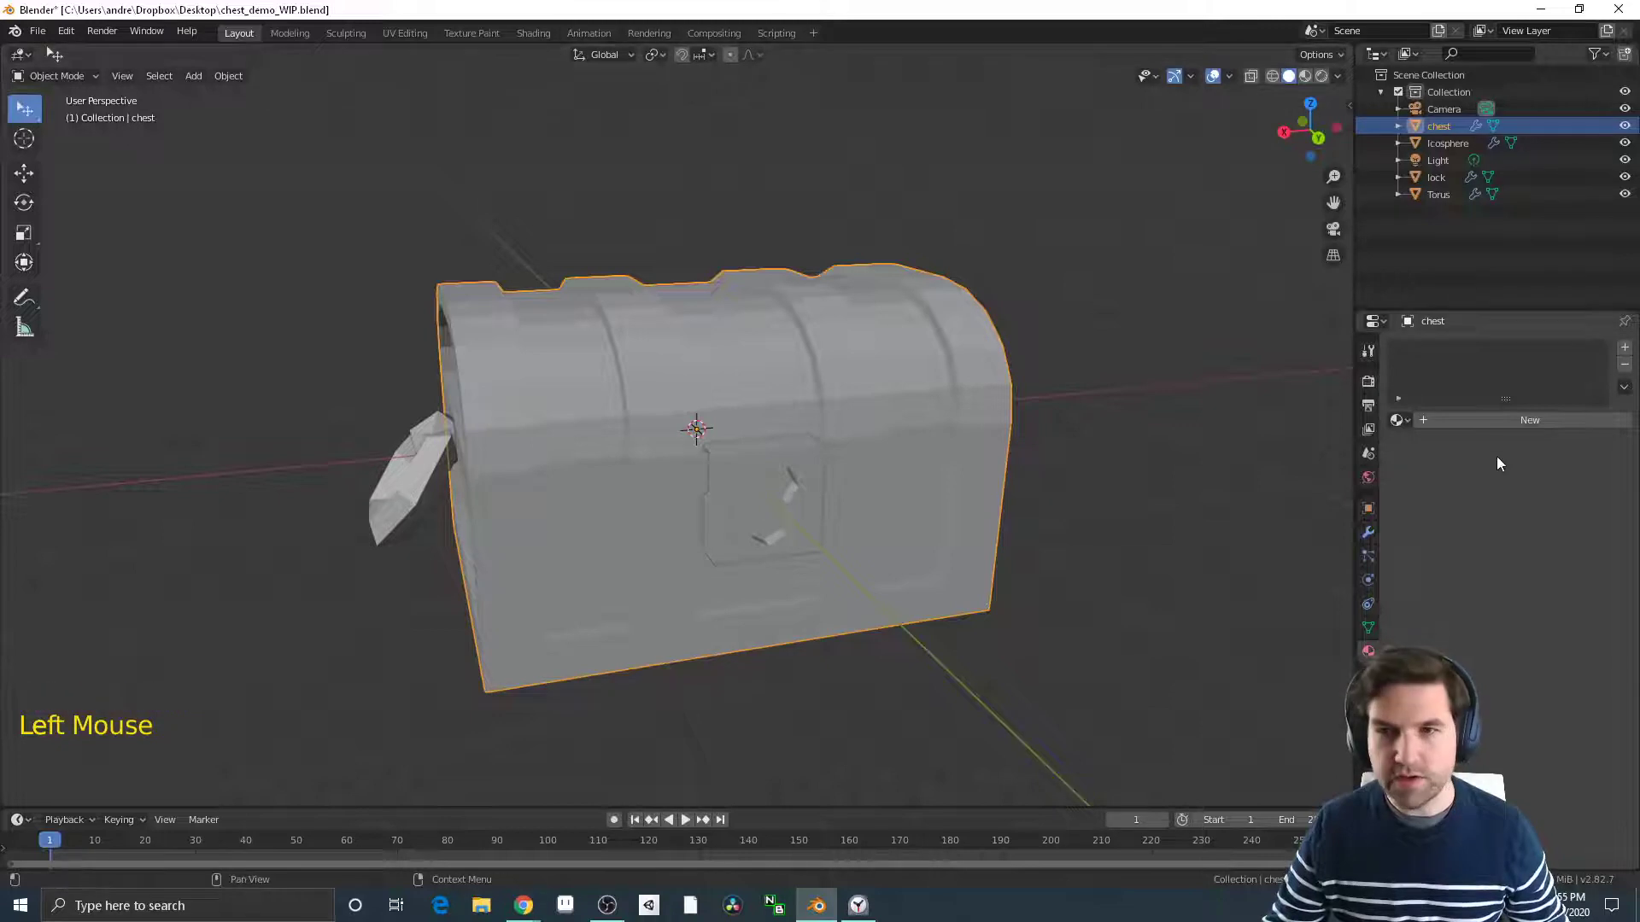
# Create a new material on the chest and name it chestMAT
pyautogui.click(1425, 424)
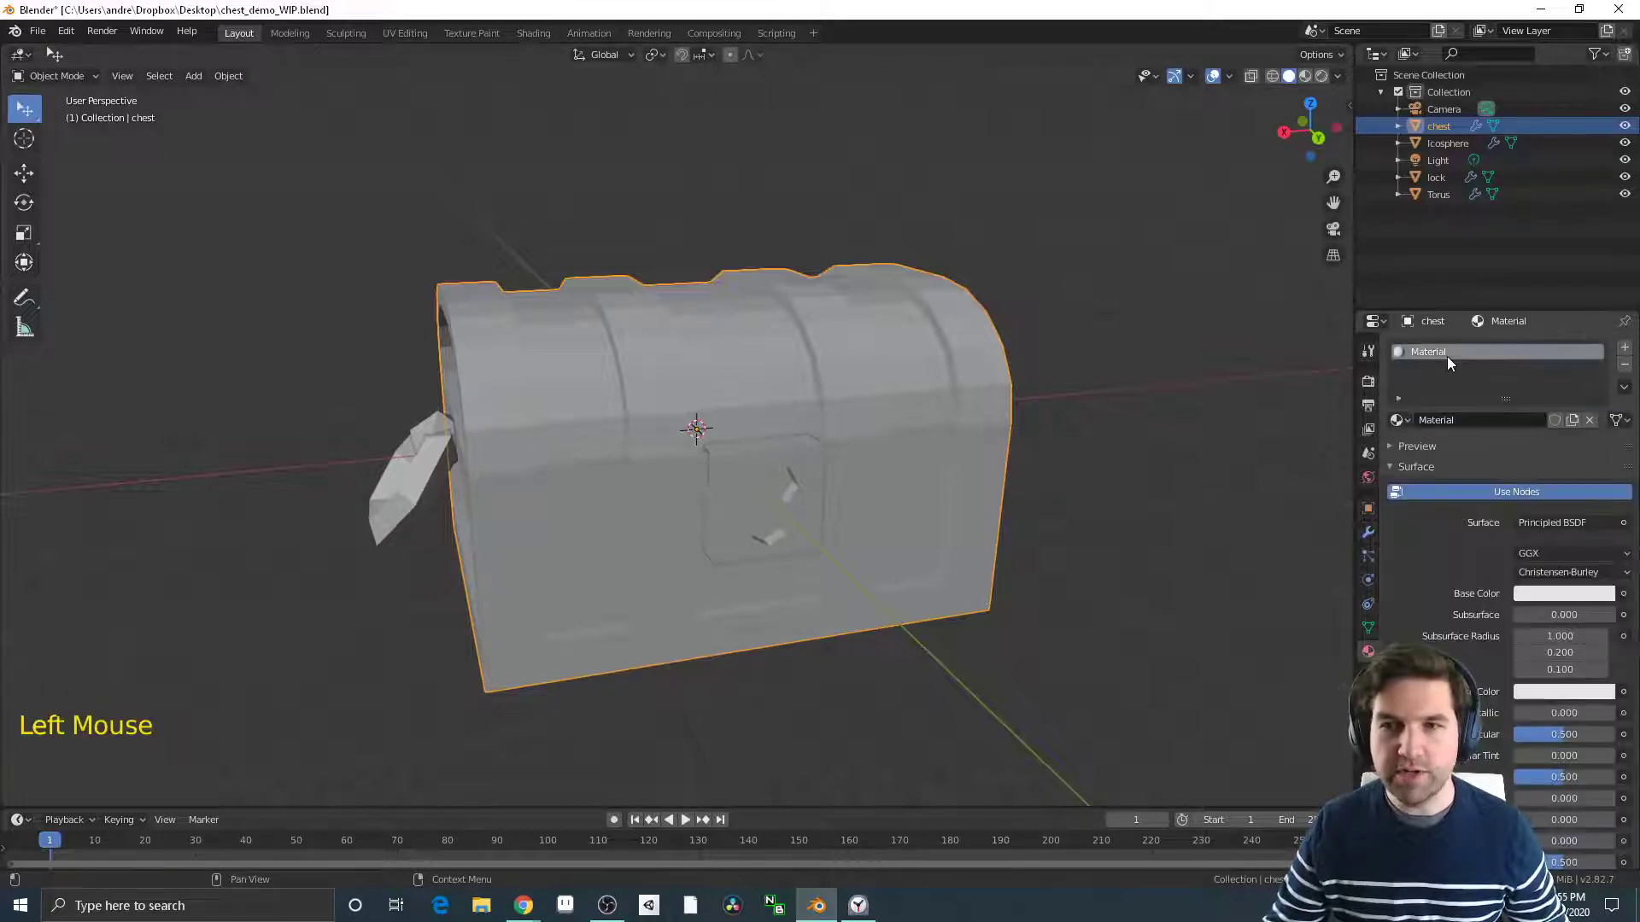
pyautogui.doubleClick(1478, 421)
pyautogui.write('c')
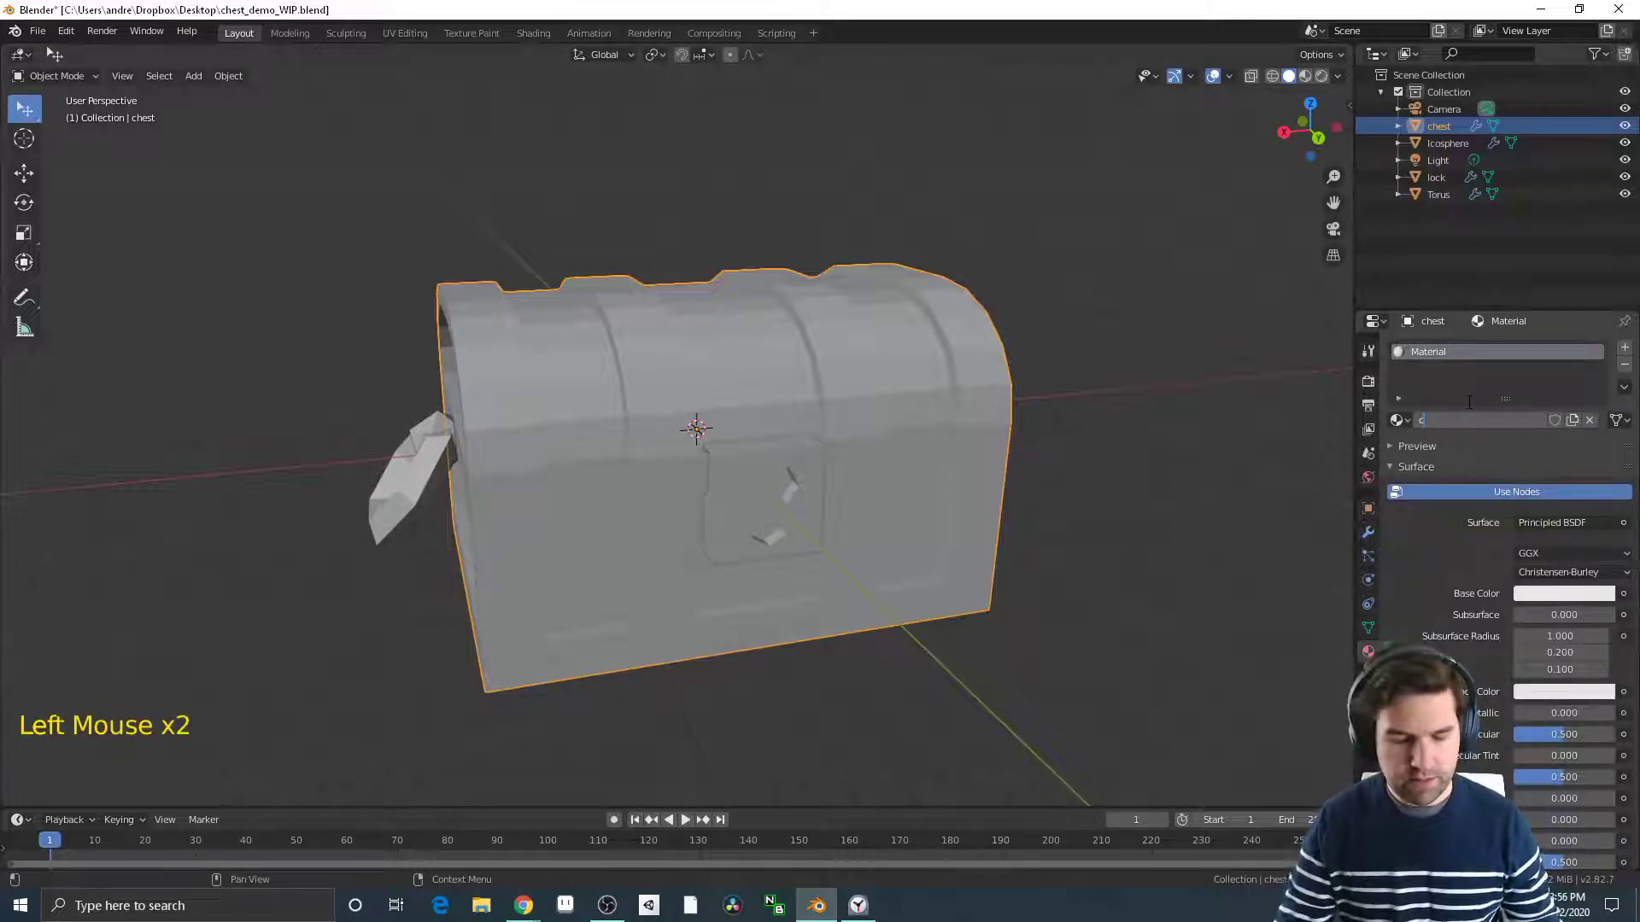
pyautogui.write('hest')
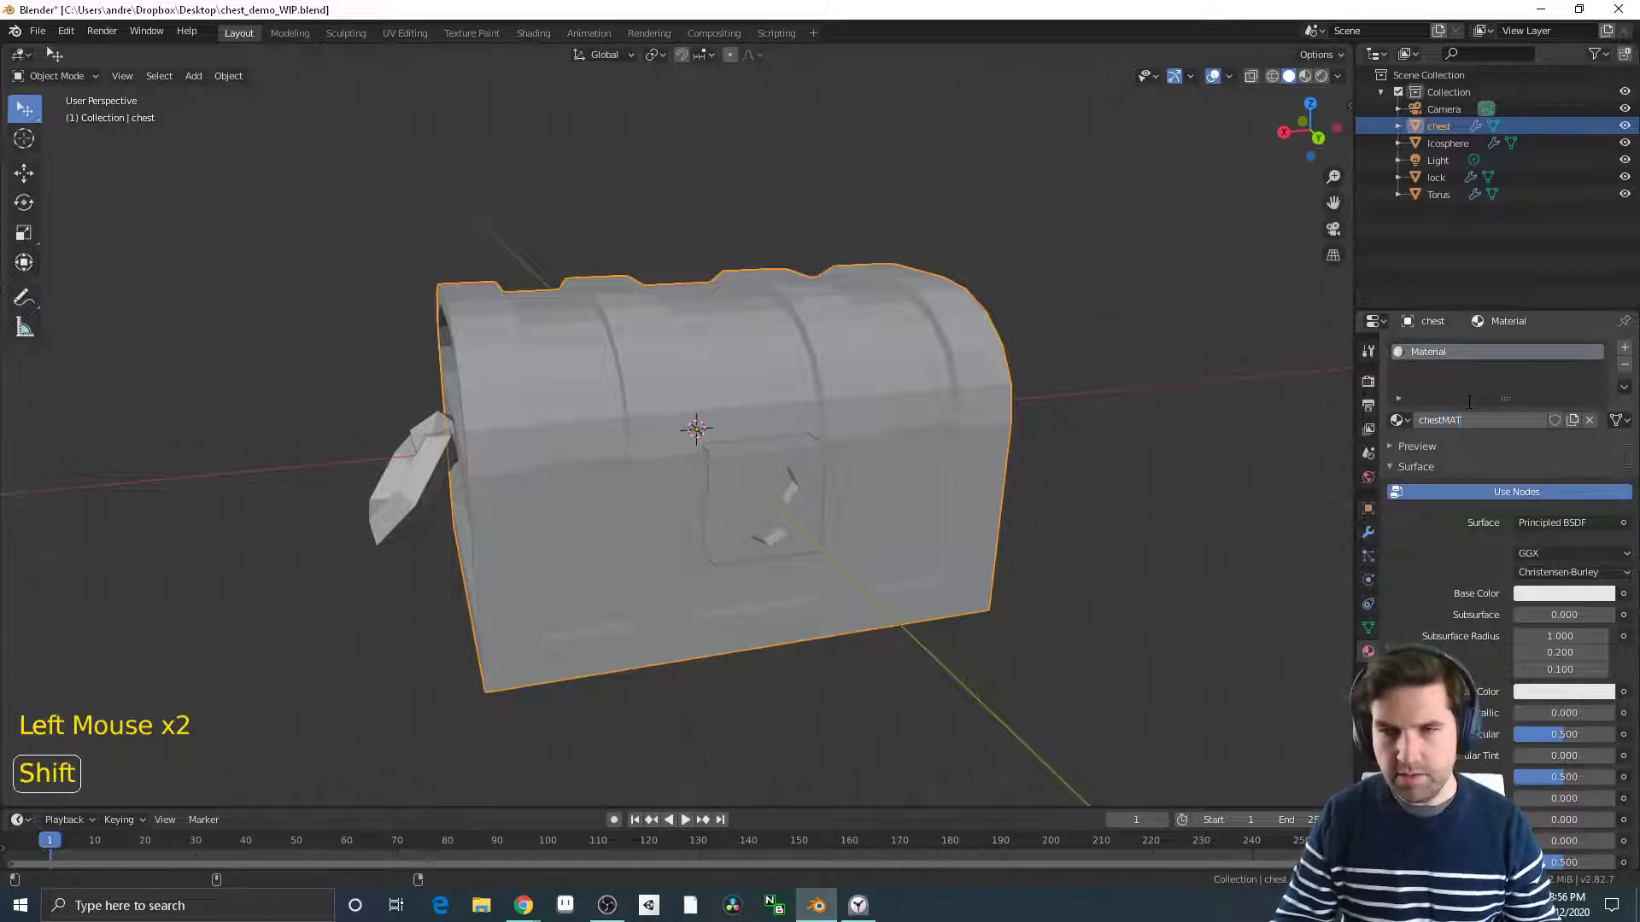
pyautogui.write('MAT')
pyautogui.press('Return')
# Assign the existing chestMAT material to the ring handle, the icosphere handle mount and the lock
pyautogui.moveTo(1039, 551); pyautogui.dragTo(409, 487, button='middle')
pyautogui.click(505, 469)
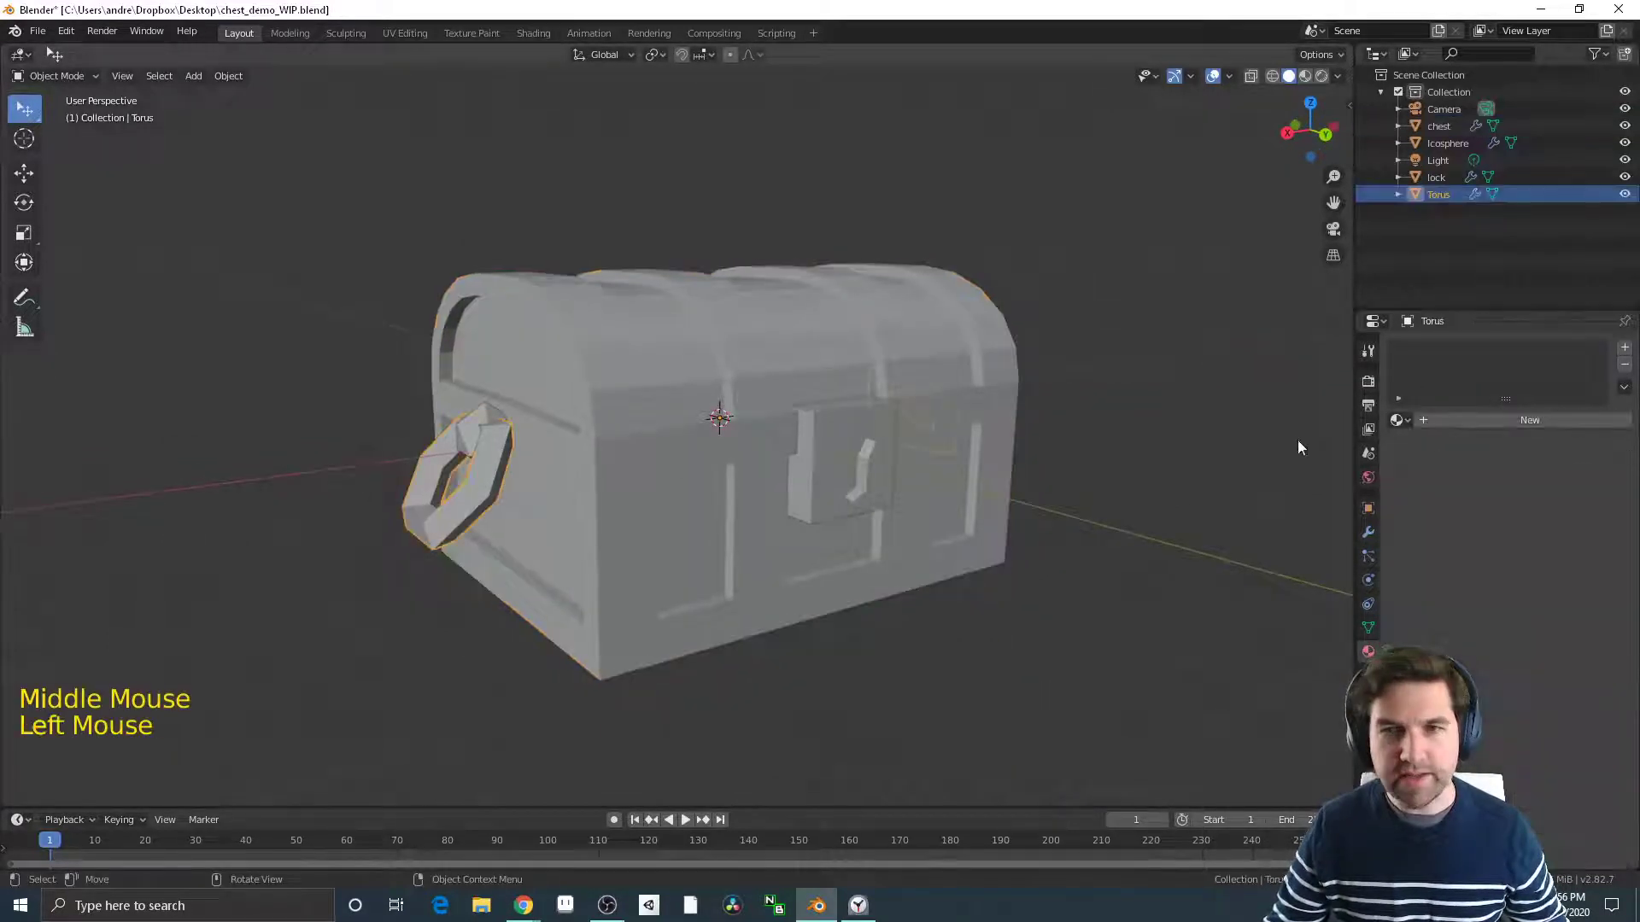
pyautogui.click(1399, 421)
pyautogui.click(1428, 445)
pyautogui.click(475, 427)
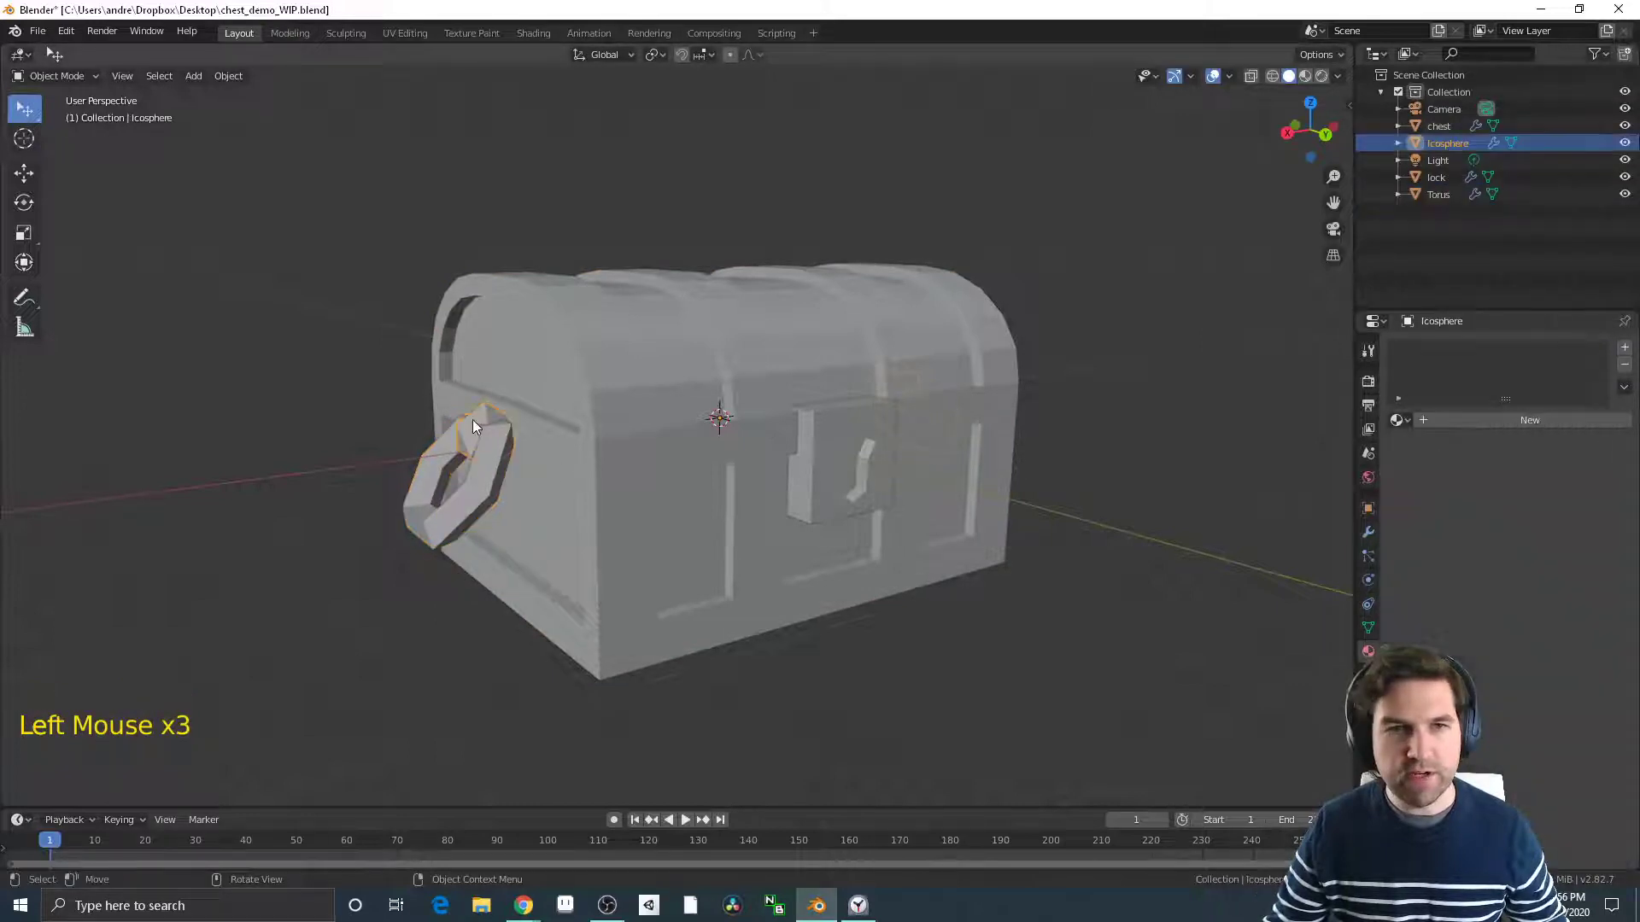
pyautogui.click(1399, 420)
pyautogui.click(1416, 446)
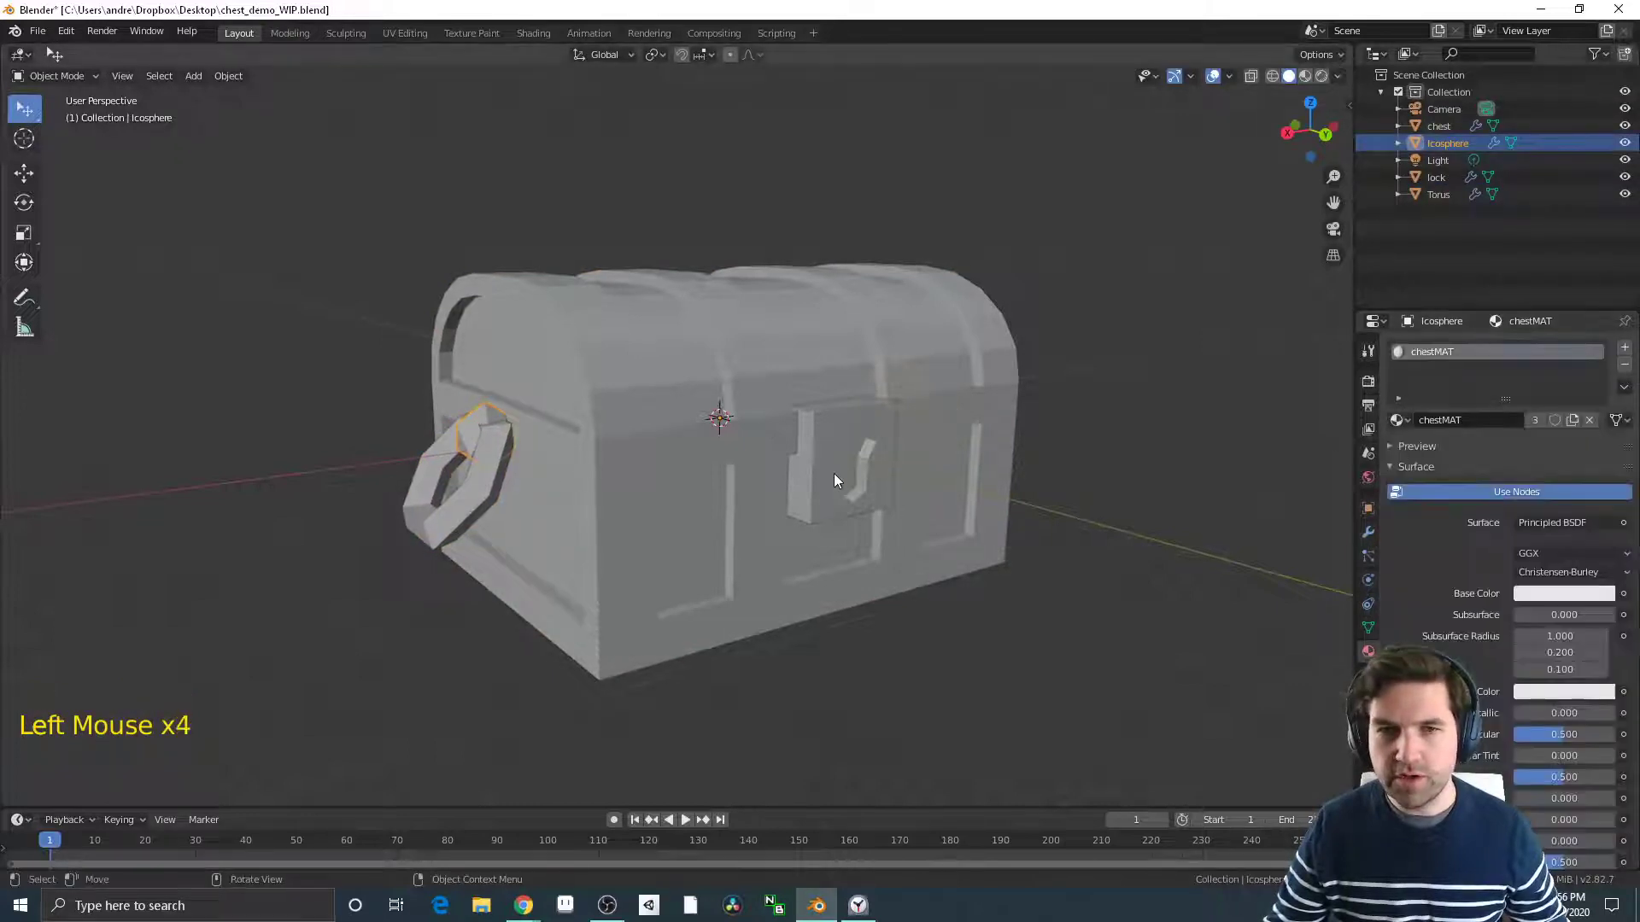
pyautogui.click(833, 473)
pyautogui.click(1399, 420)
pyautogui.click(1415, 446)
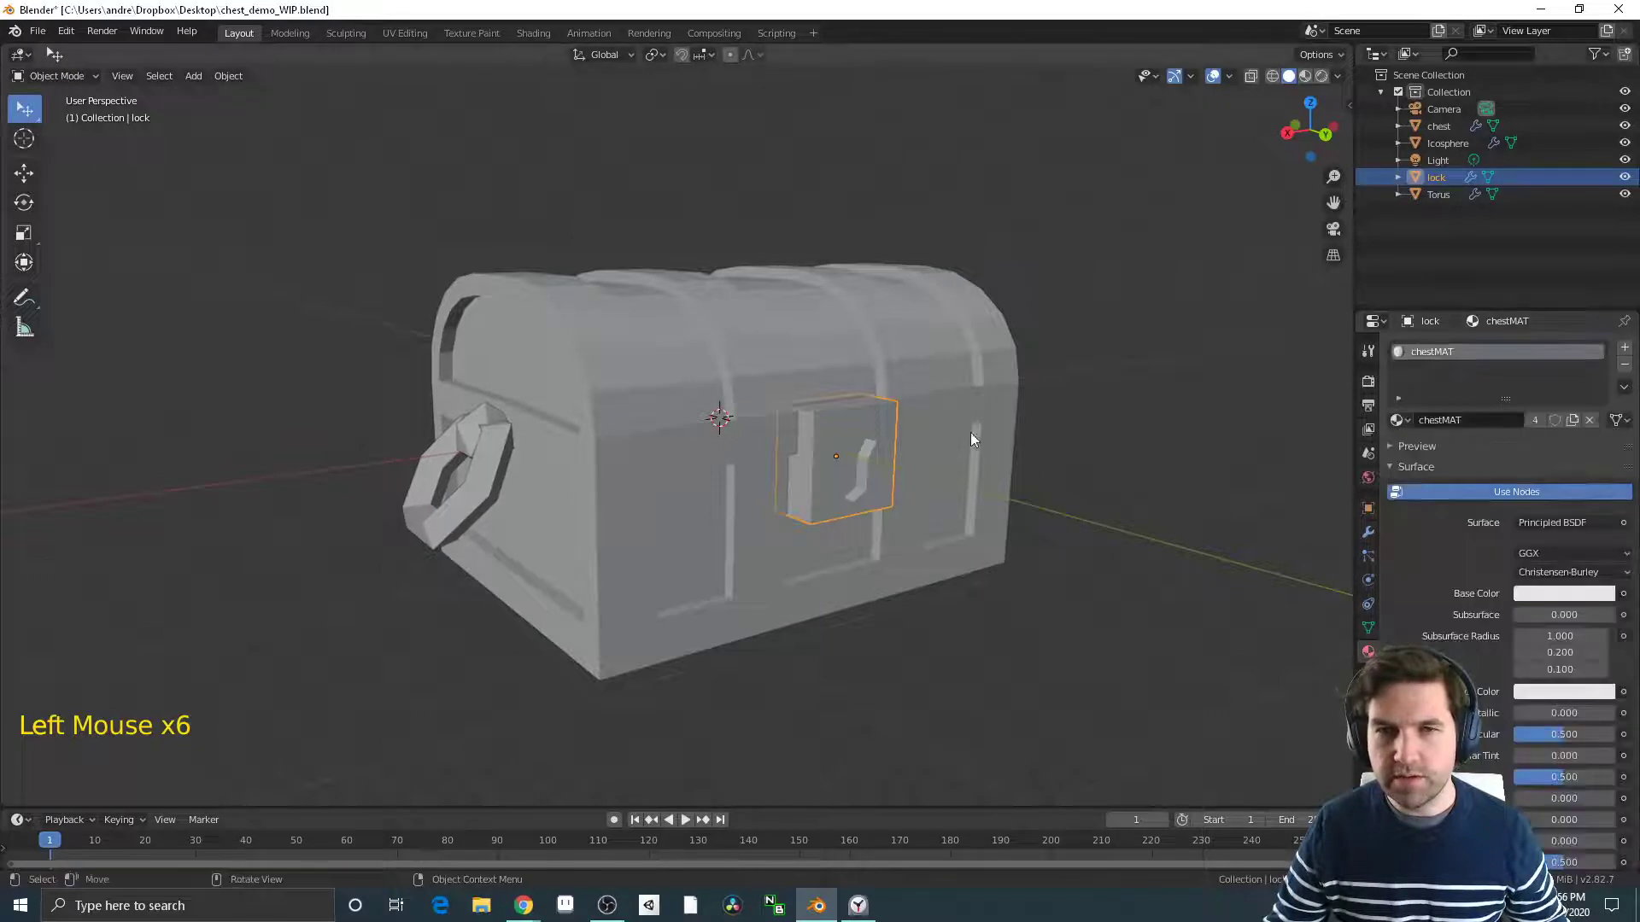
# Set the base color of the chest's chestMAT material to a bright red
pyautogui.click(973, 437)
pyautogui.moveTo(1055, 505); pyautogui.dragTo(1007, 528, button='middle')
pyautogui.keyDown('shift'); pyautogui.moveTo(1008, 528); pyautogui.dragTo(1041, 483, button='middle'); pyautogui.keyUp('shift')
pyautogui.click(1536, 592)
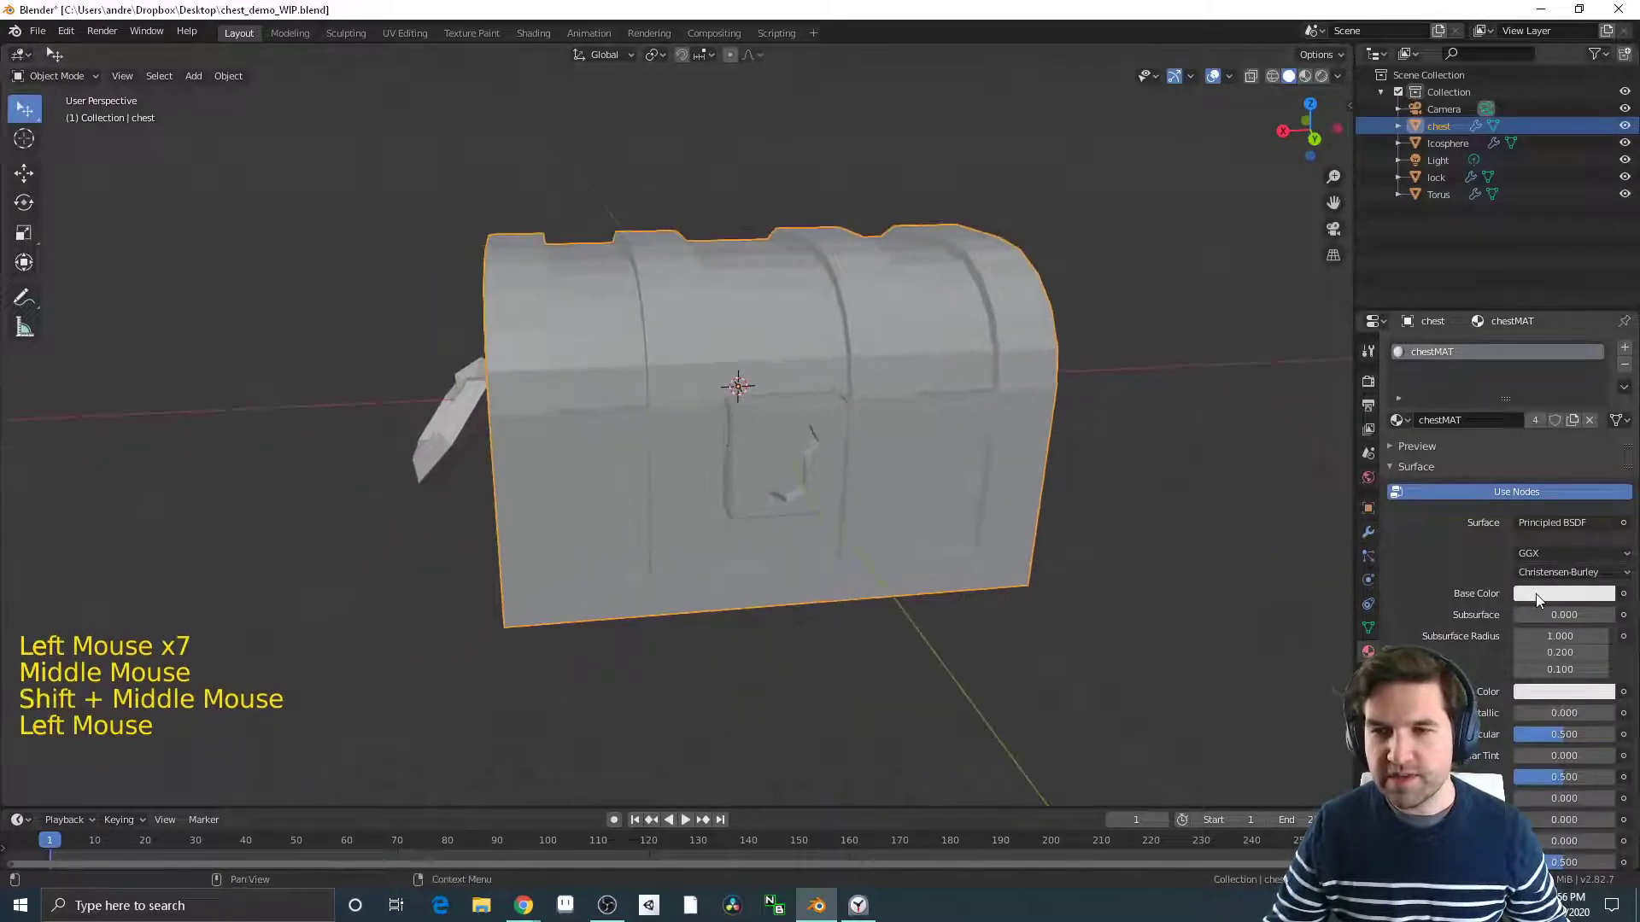
pyautogui.moveTo(1537, 439)
pyautogui.mouseDown()
pyautogui.moveTo(1502, 392)
pyautogui.moveTo(1536, 470)
pyautogui.mouseUp()
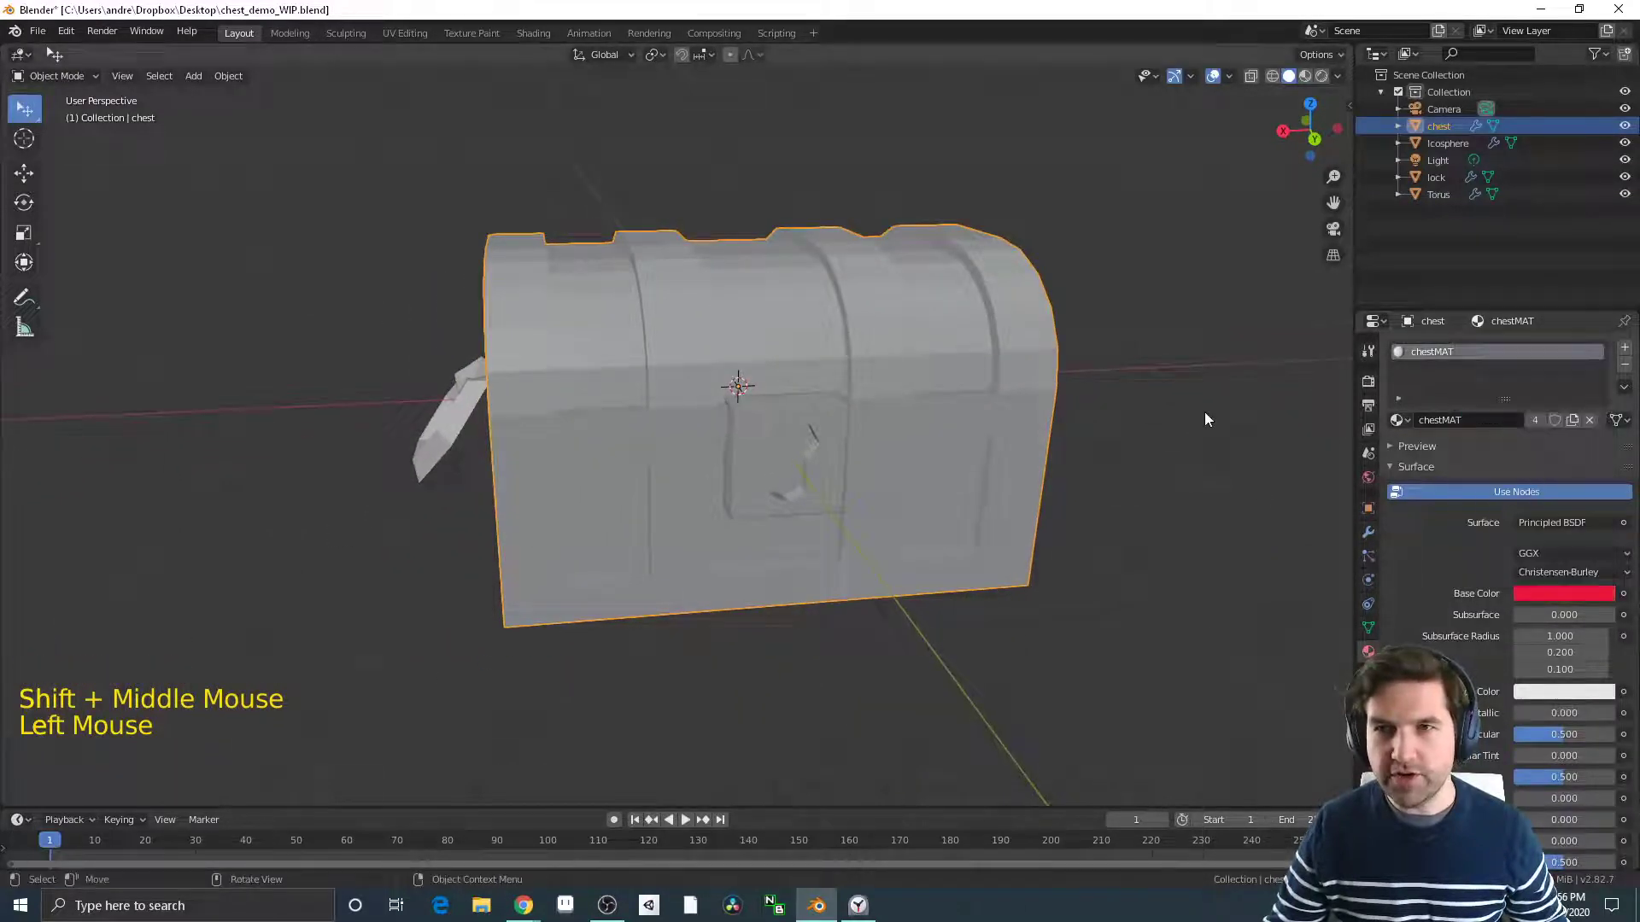
pyautogui.moveTo(1208, 417); pyautogui.dragTo(1231, 419, button='middle')
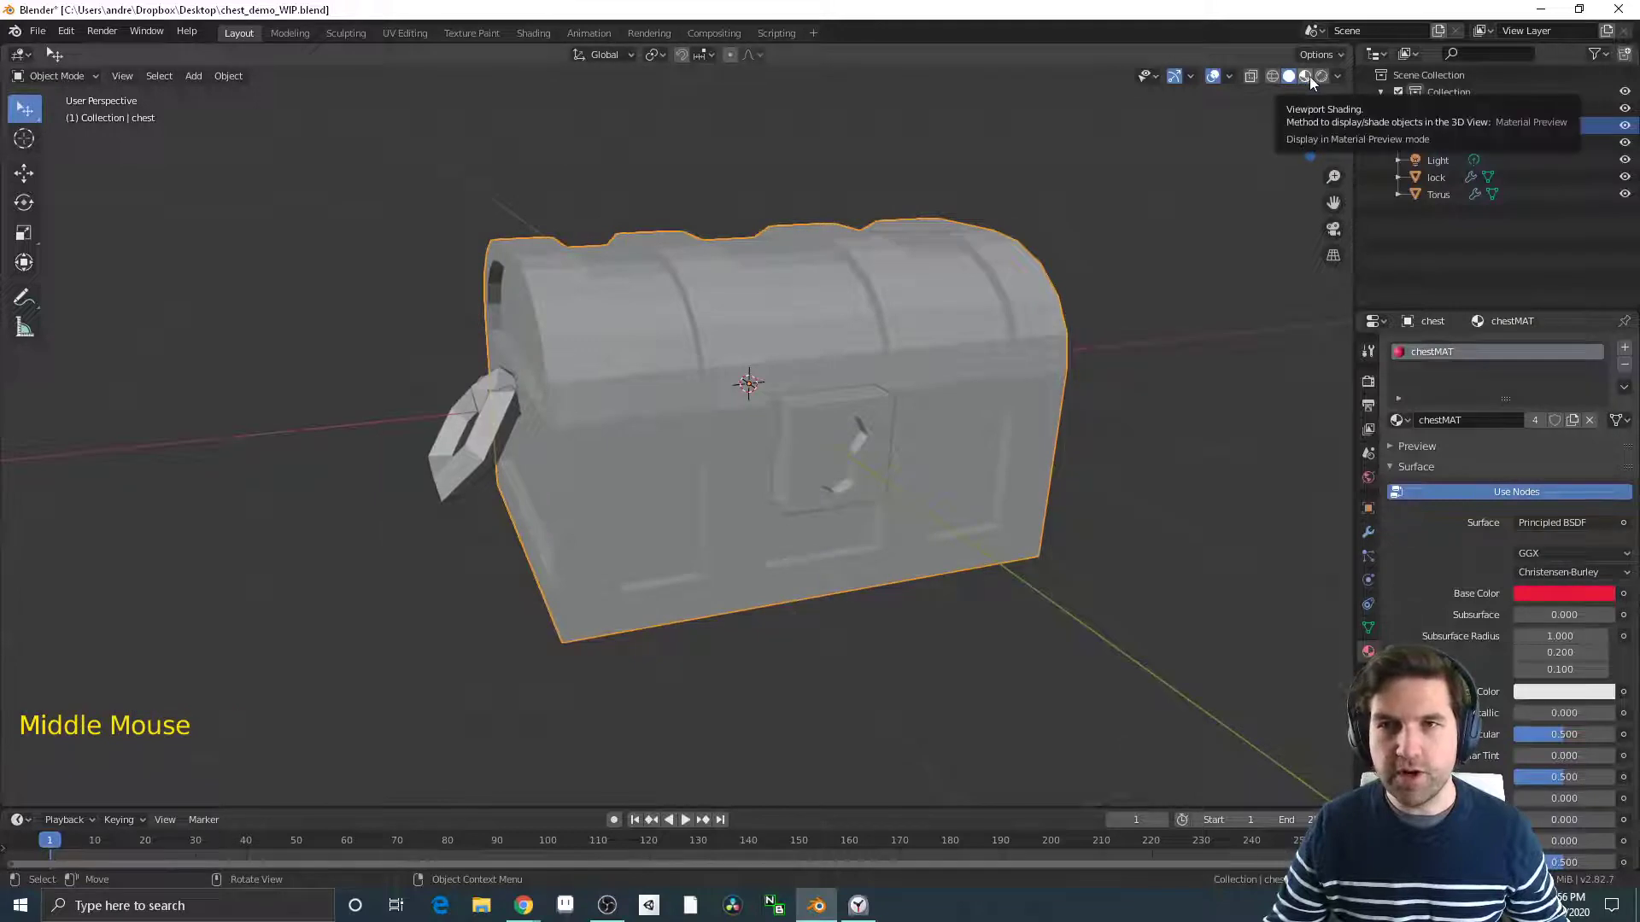
# Display the viewport in Material Preview and change the base color of chestMAT to a light pink
pyautogui.click(1309, 75)
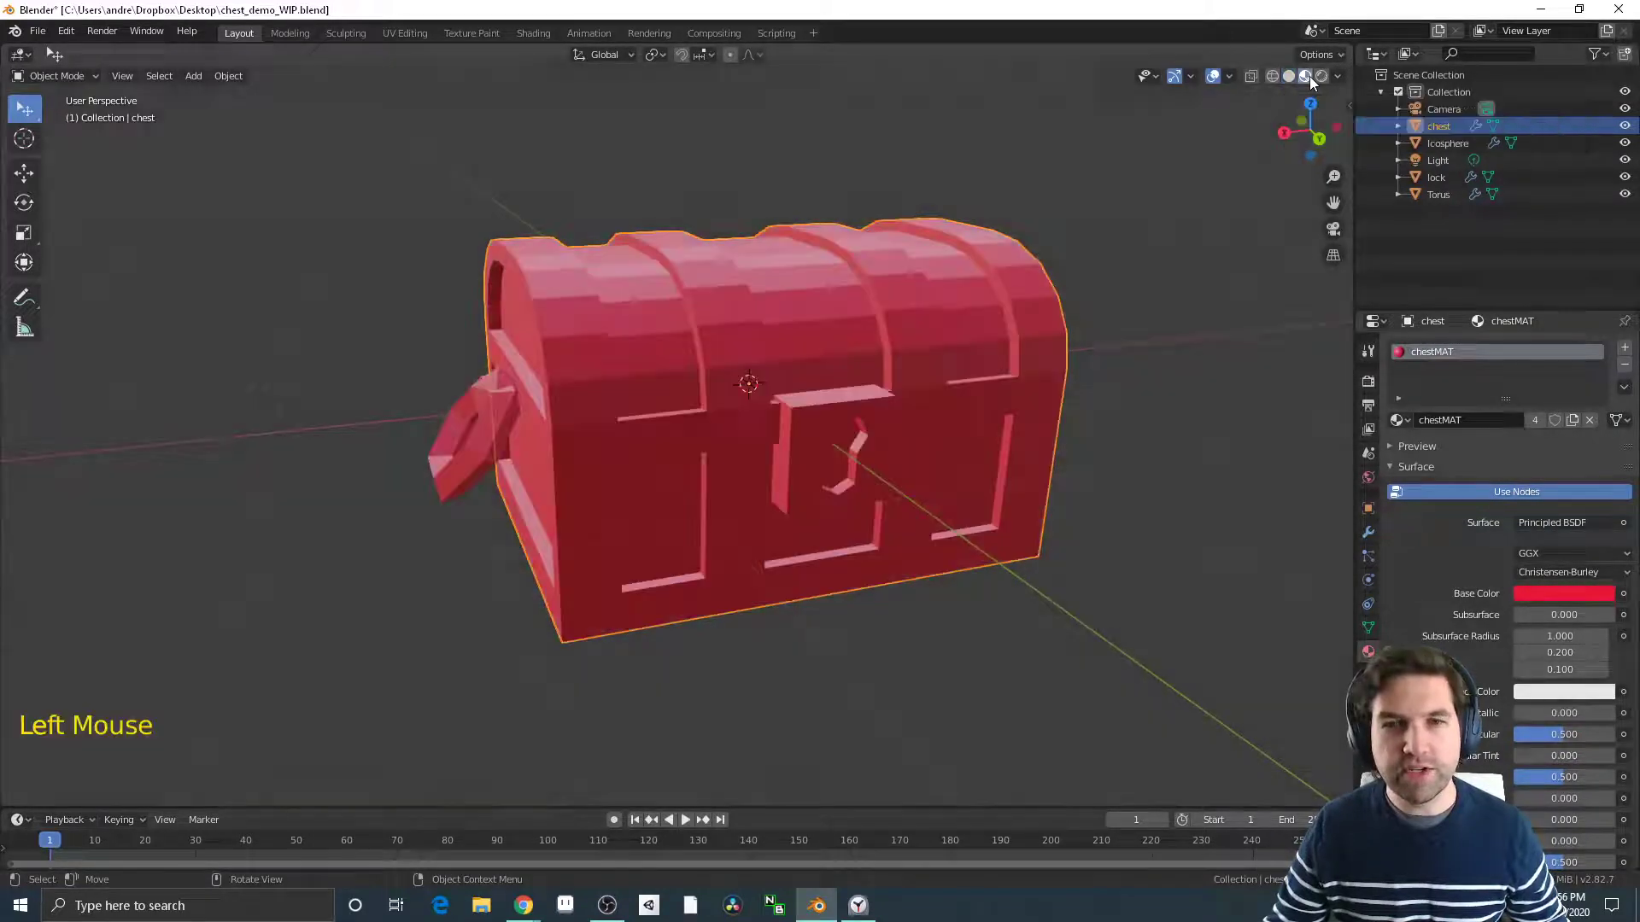
pyautogui.click(1544, 596)
pyautogui.moveTo(1513, 460); pyautogui.dragTo(1544, 433)
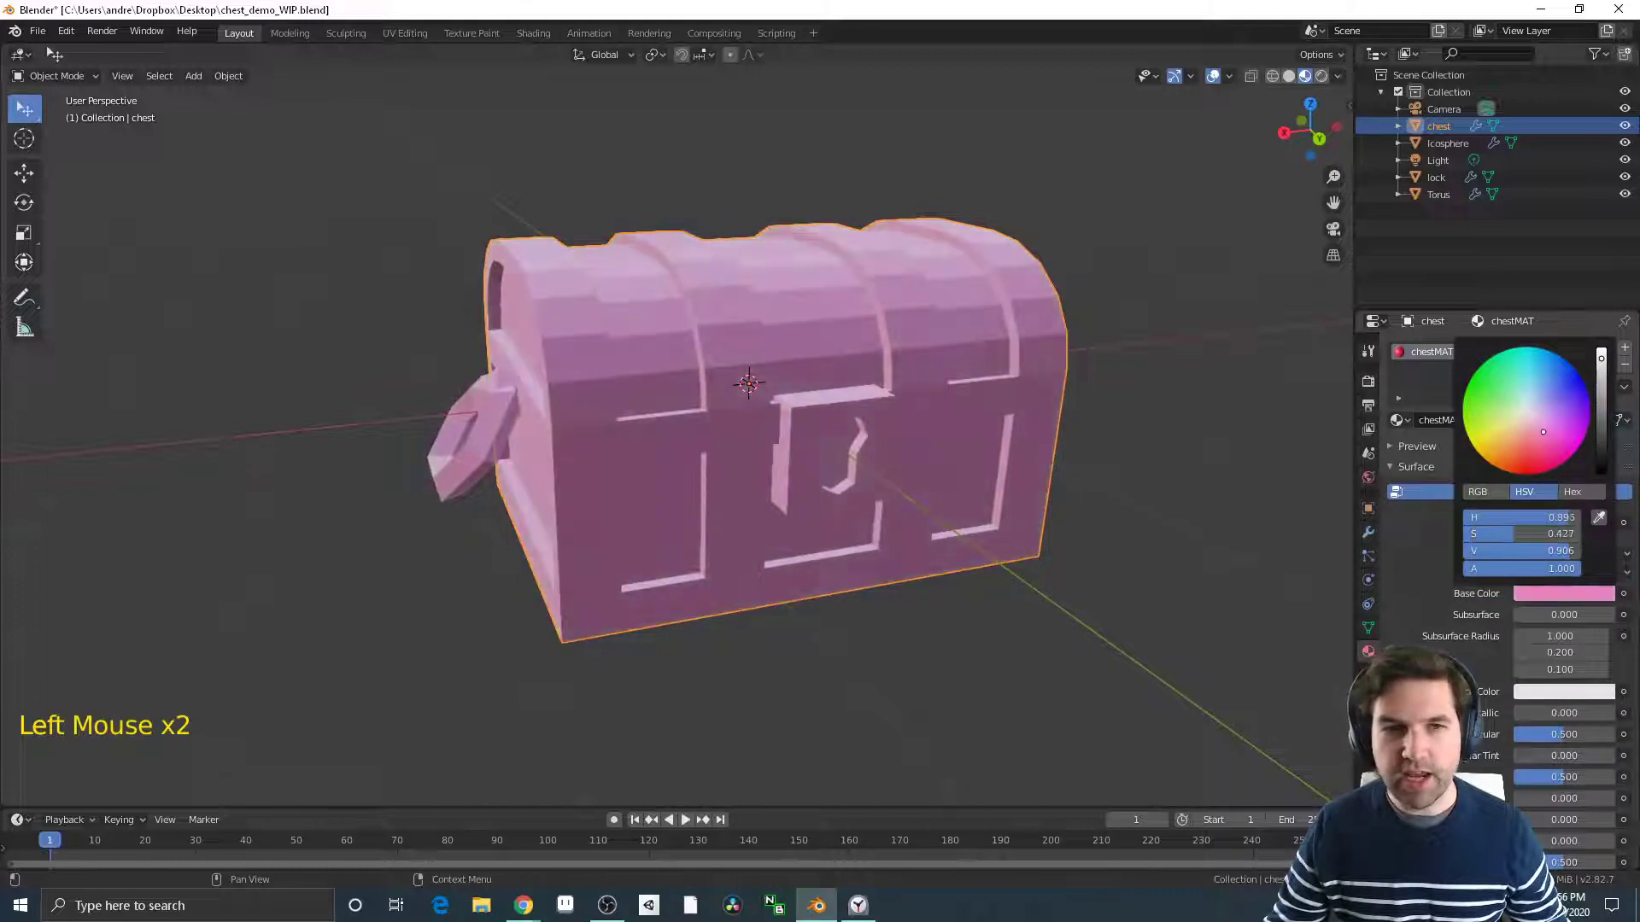
# Use an Image Texture as the base color of chestMAT and load treasureChest.png from the Desktop folder
pyautogui.click(1624, 594)
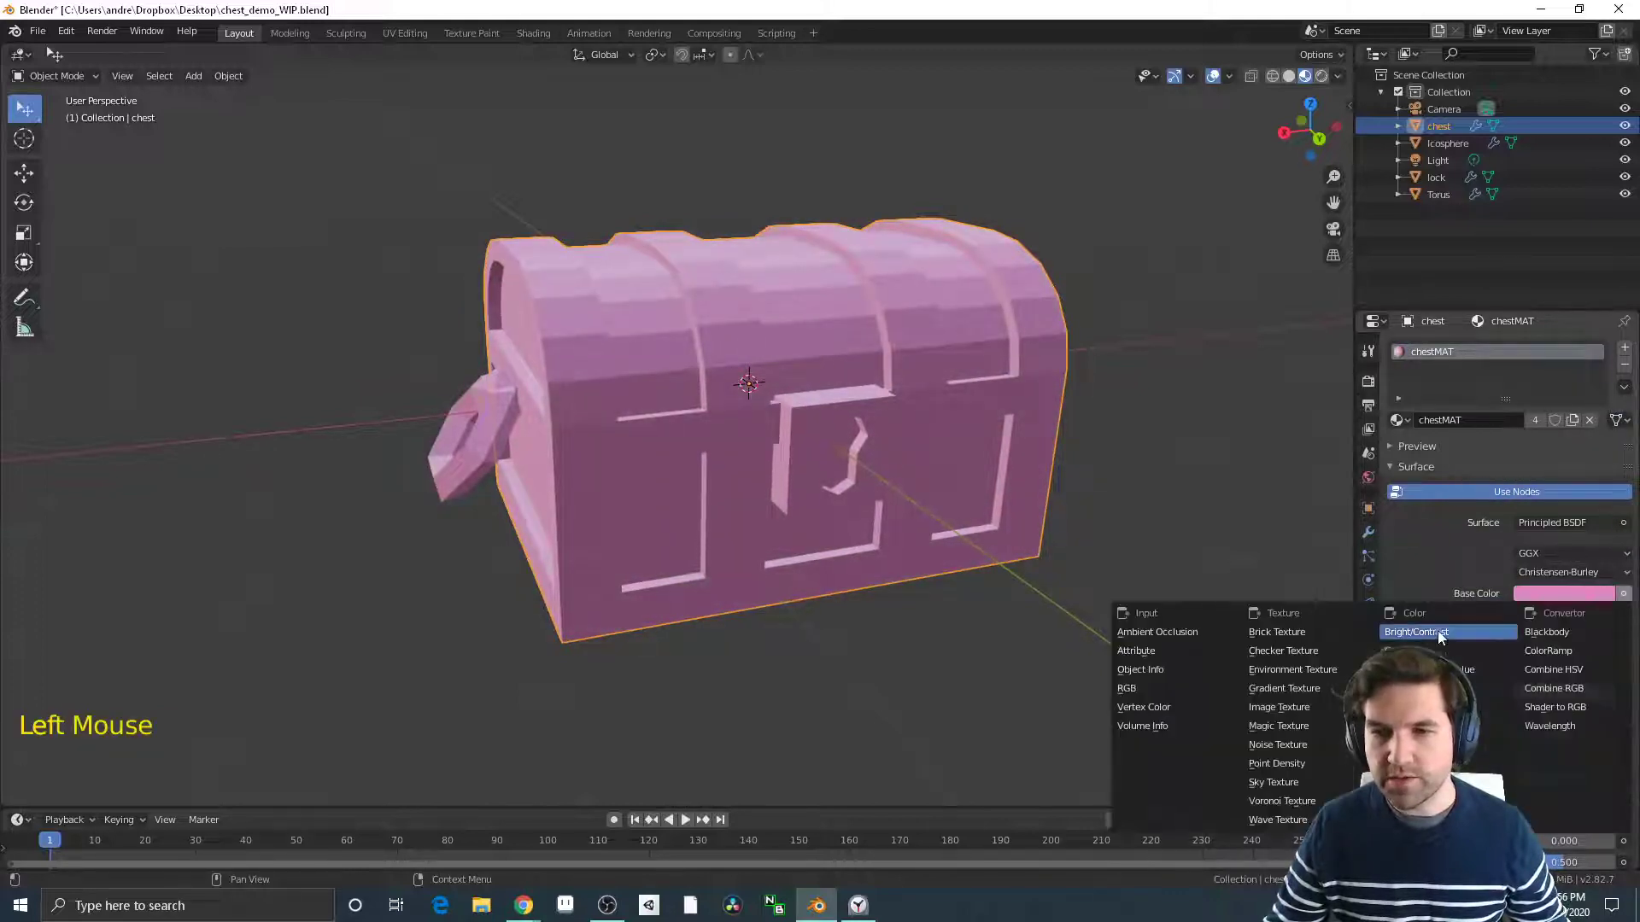
pyautogui.click(1293, 708)
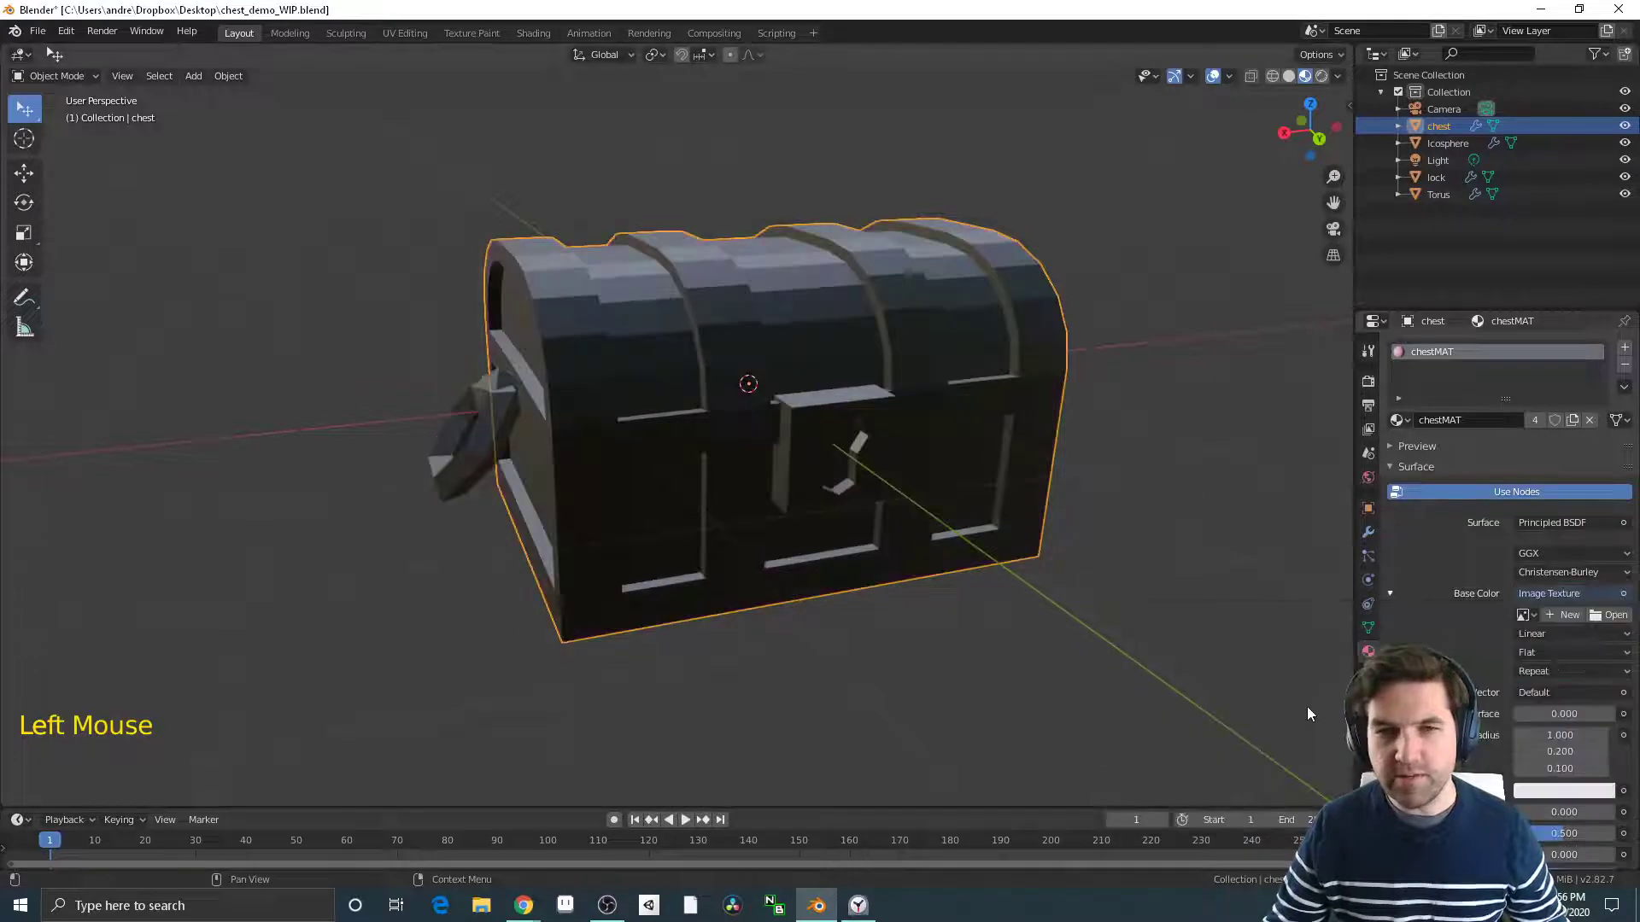
pyautogui.click(1612, 616)
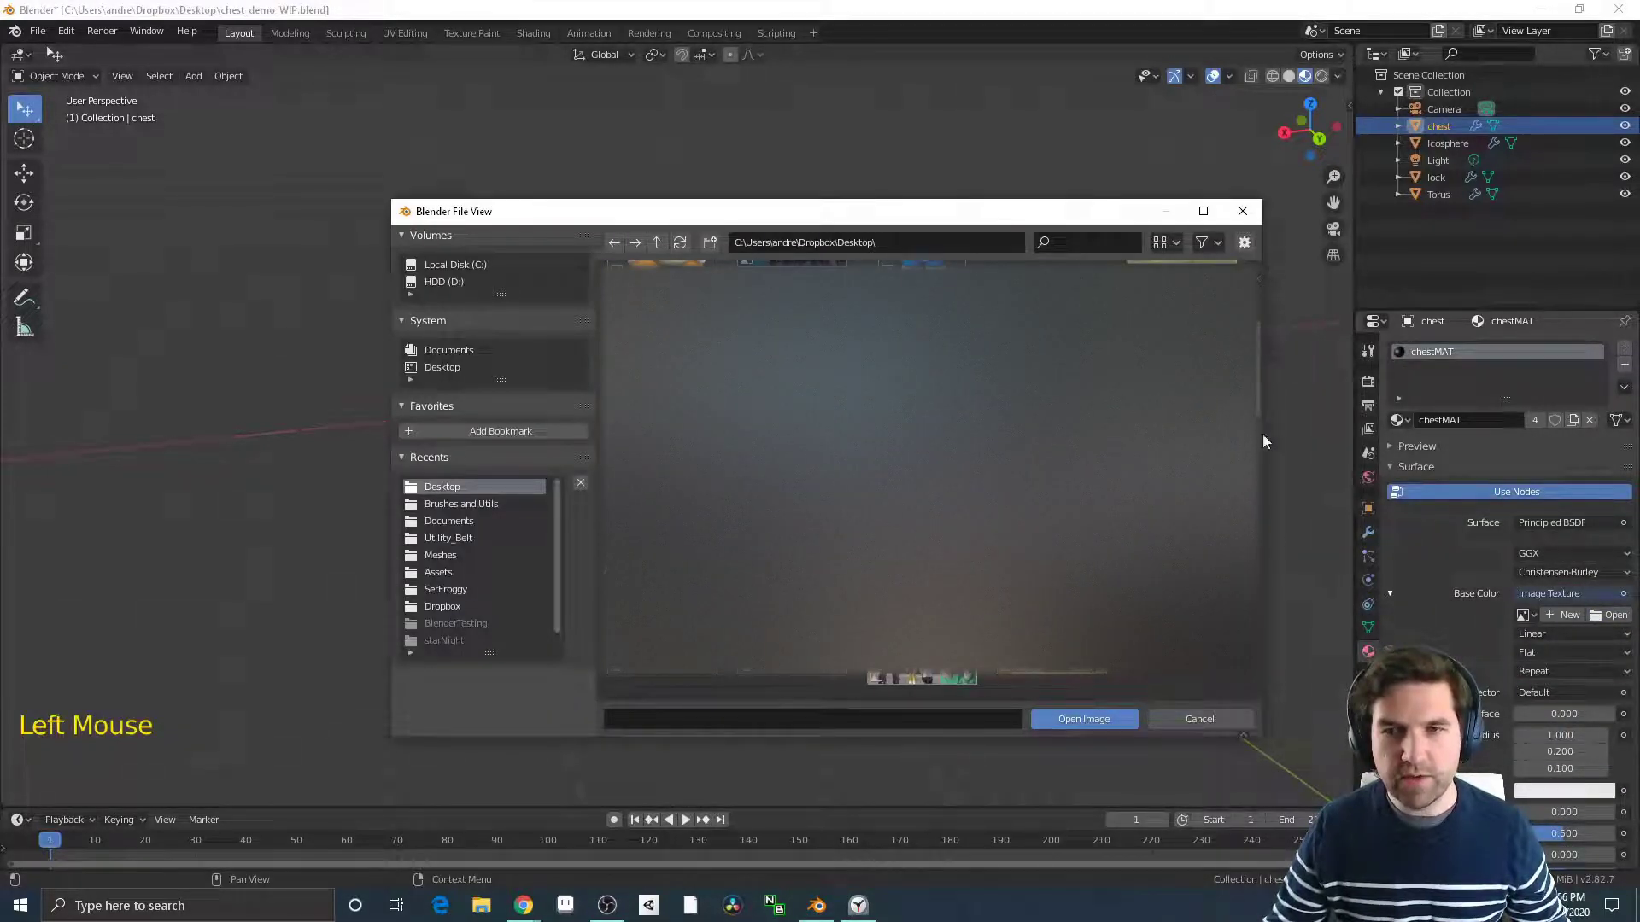
pyautogui.moveTo(1257, 405); pyautogui.dragTo(1252, 675)
pyautogui.click(1079, 719)
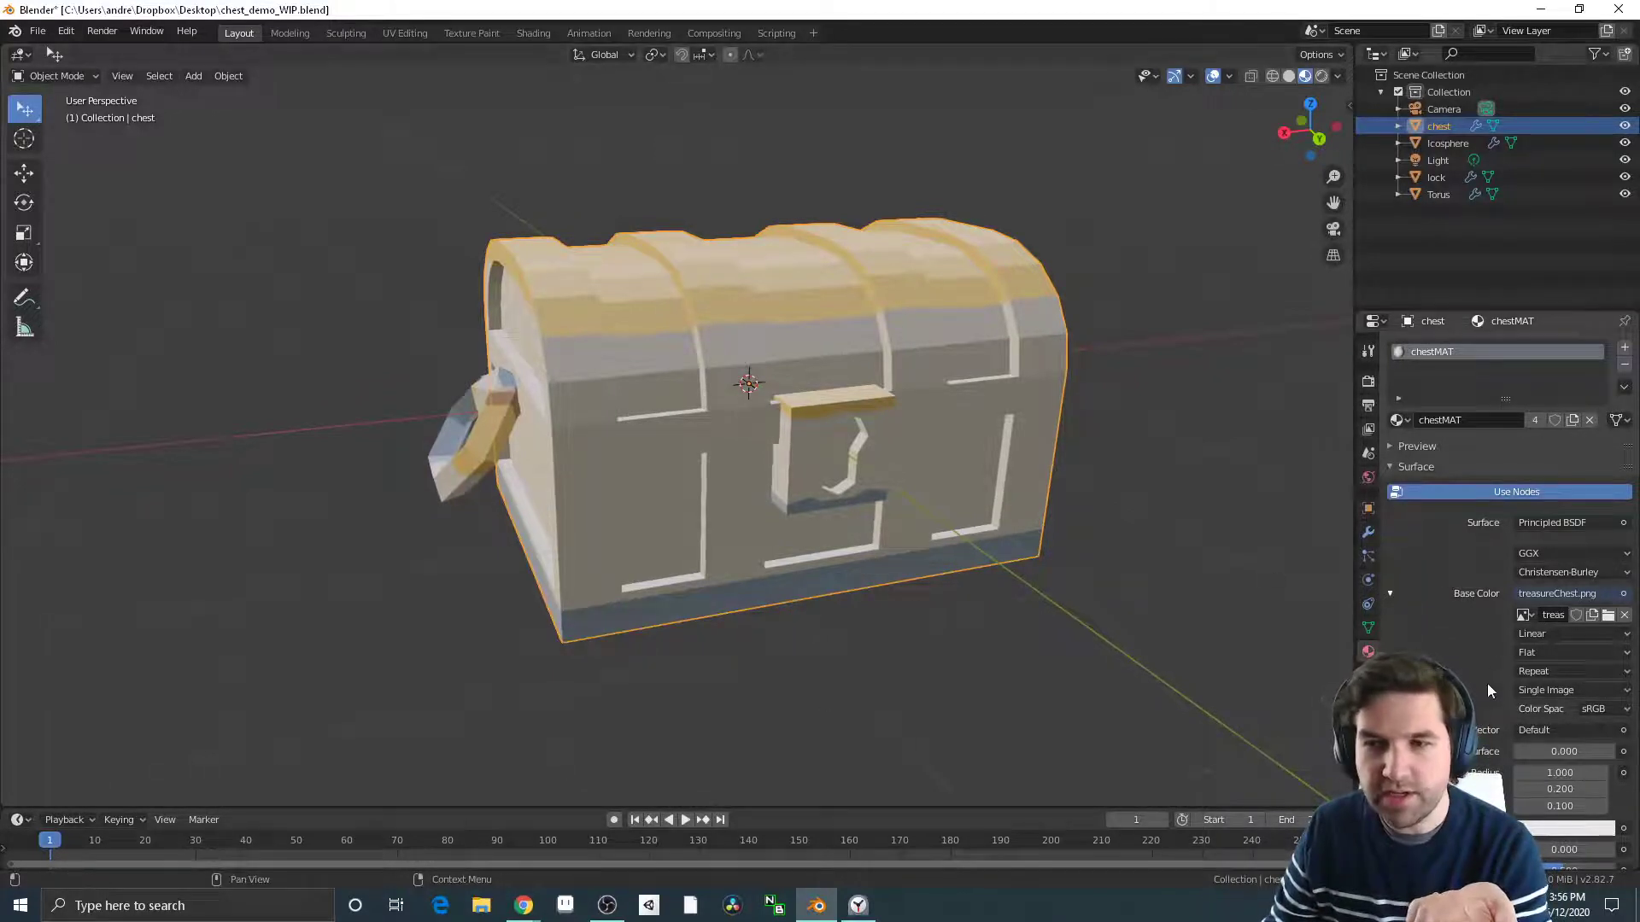
# Switch to the UV Editing workspace, show the chest in Material Preview and fit the whole palette image in the UV editor
pyautogui.scroll(-4, 1477, 719)
pyautogui.moveTo(826, 589); pyautogui.dragTo(694, 532, button='middle')
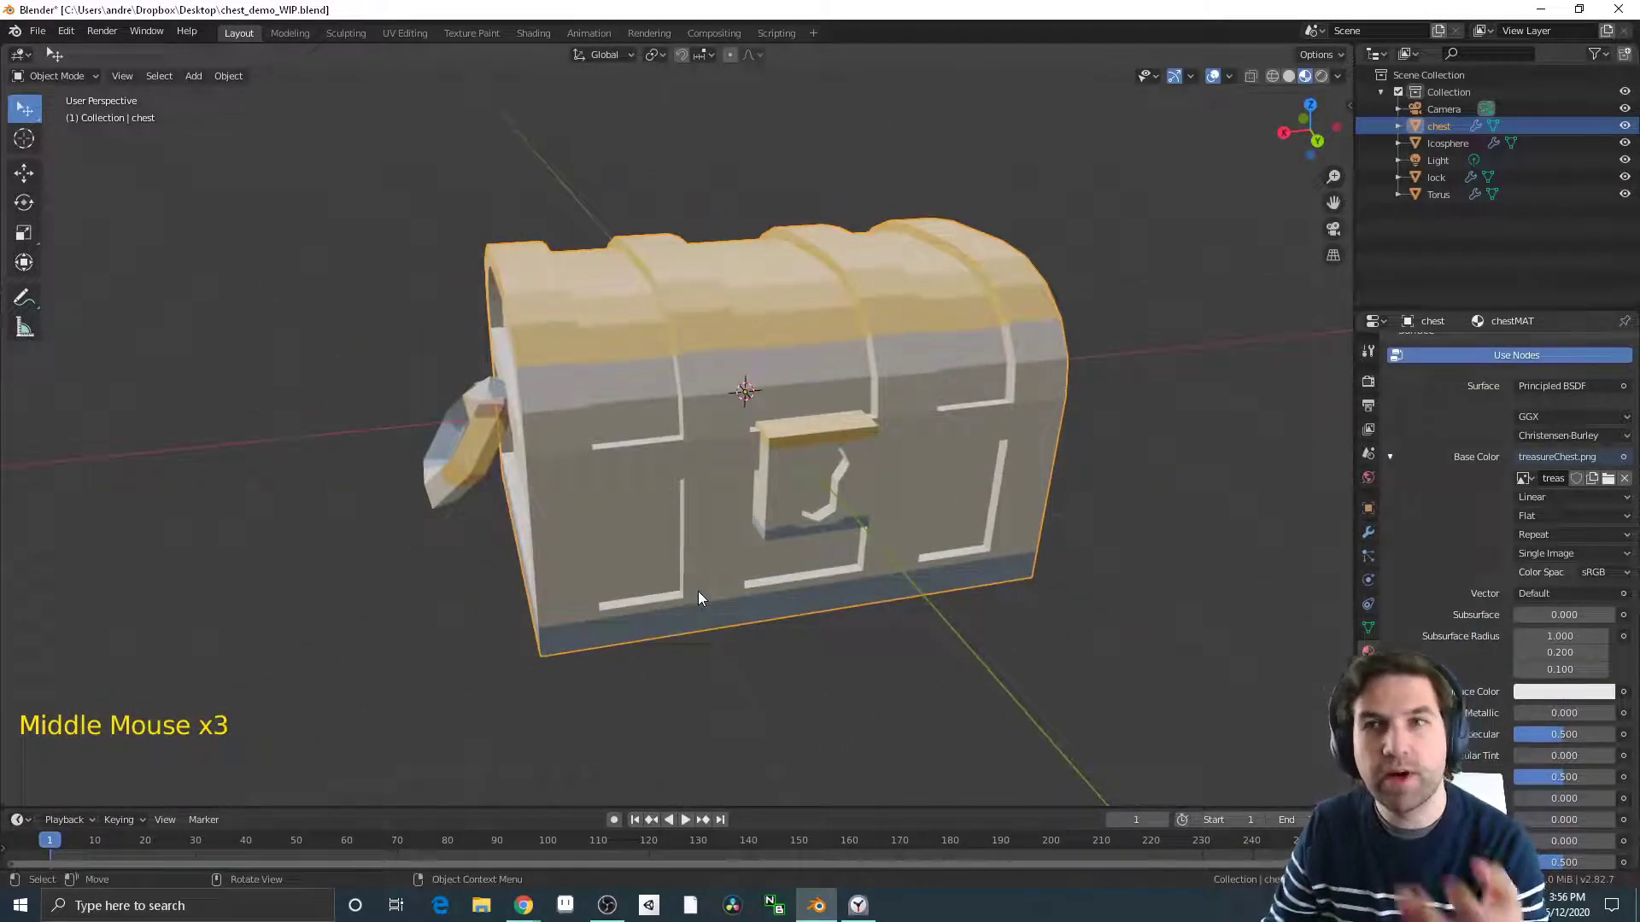
pyautogui.moveTo(692, 458); pyautogui.dragTo(556, 333, button='middle')
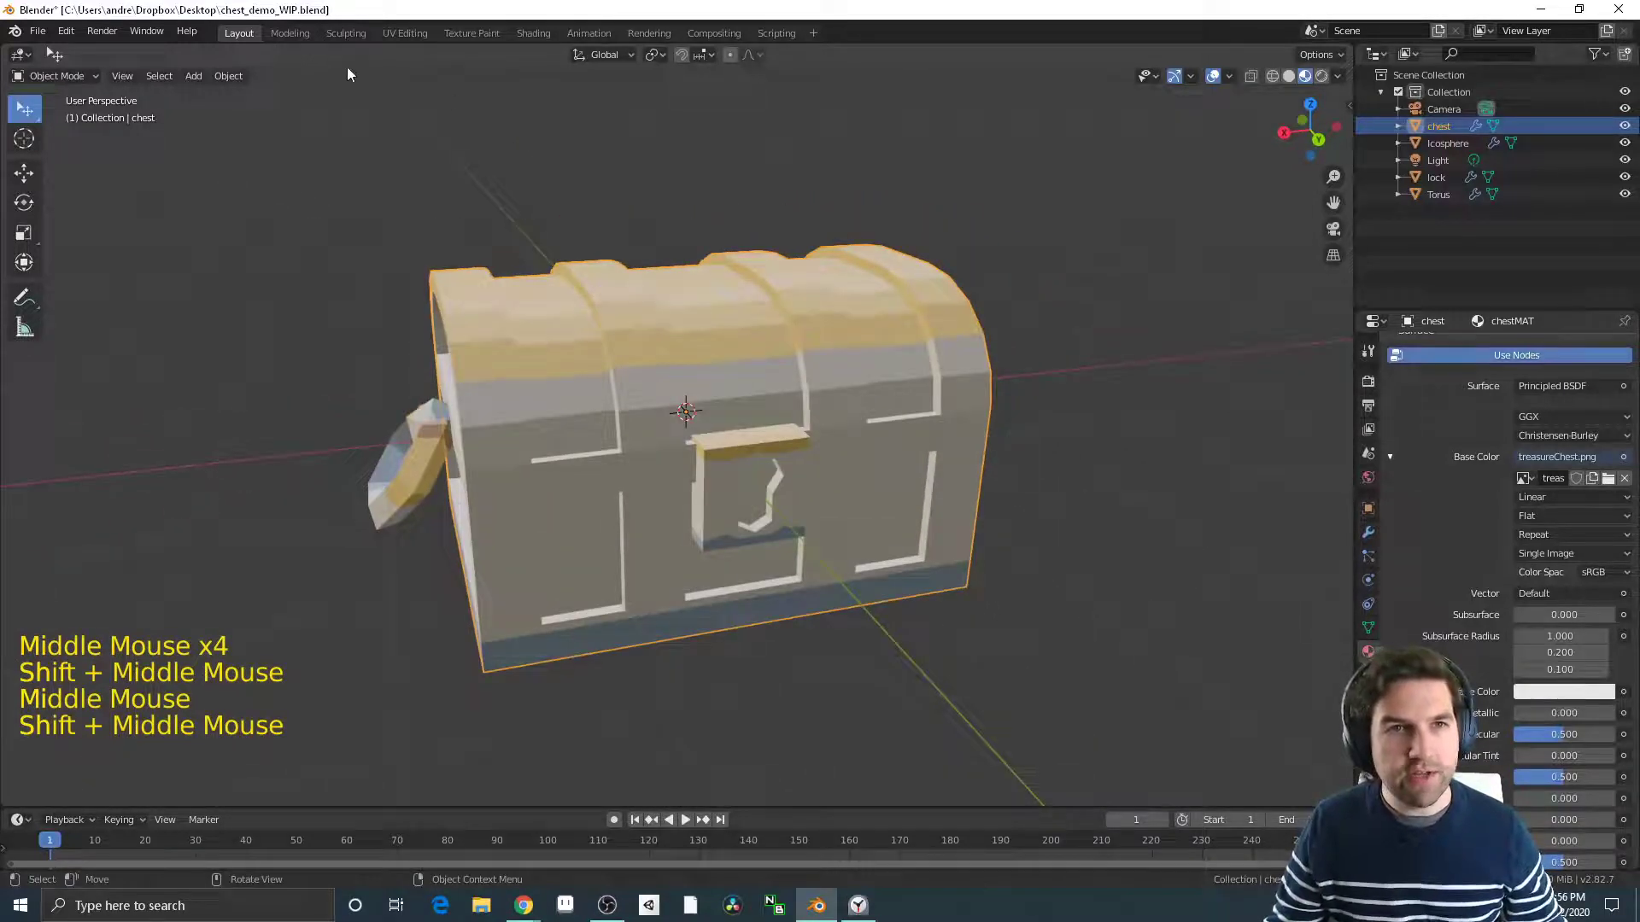
pyautogui.click(387, 33)
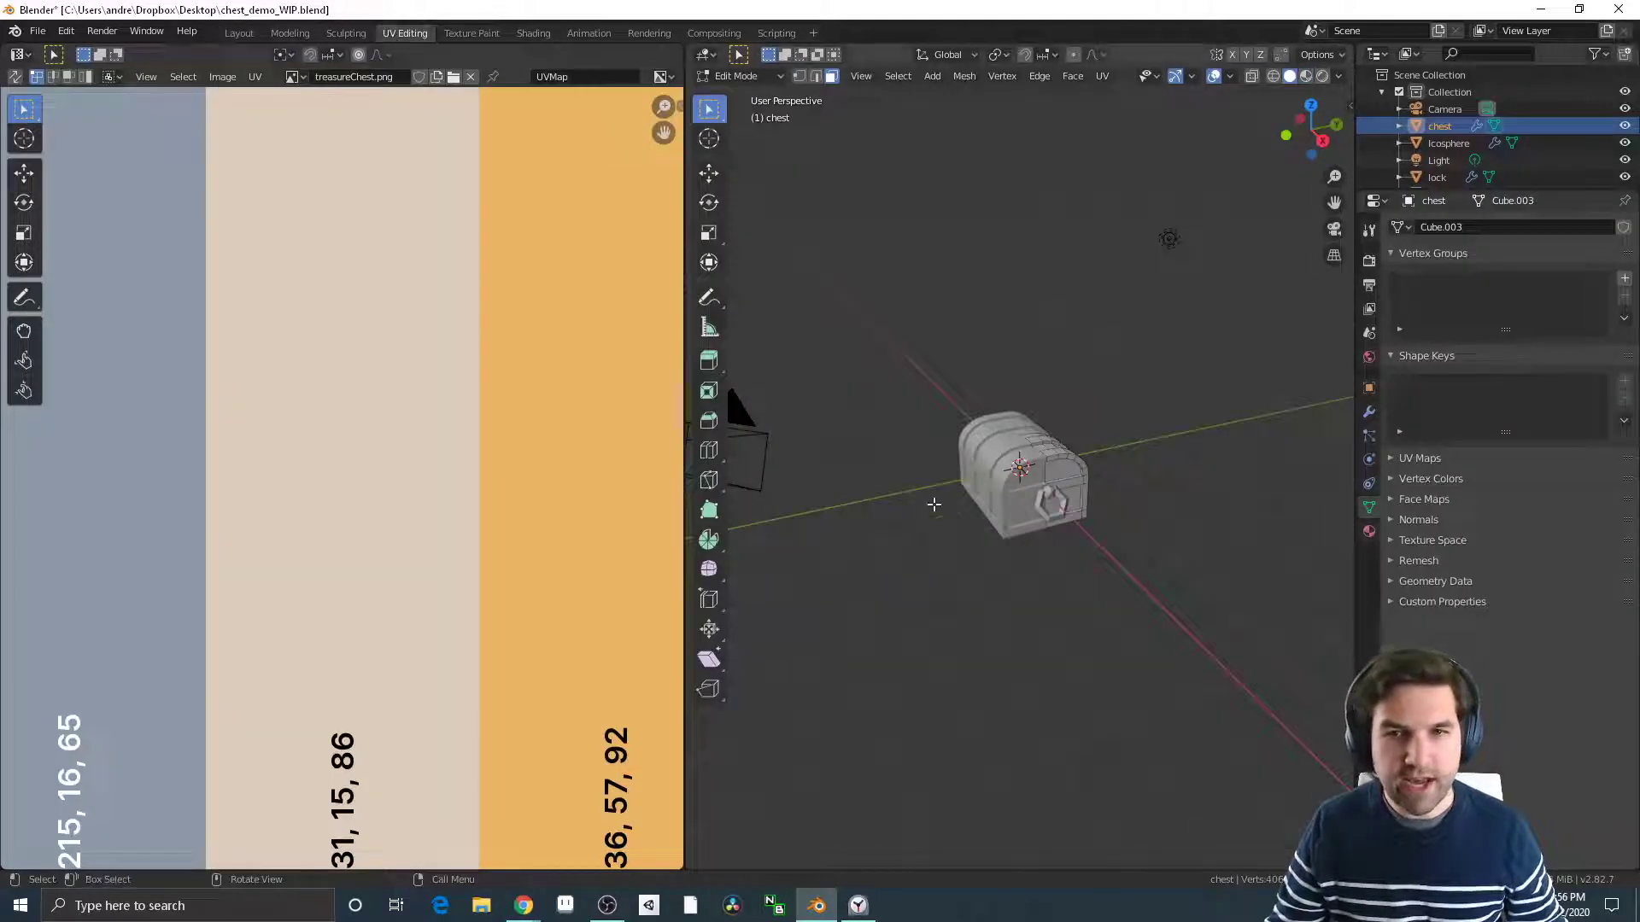
pyautogui.moveTo(1213, 593); pyautogui.dragTo(893, 538, button='middle')
pyautogui.scroll(4, 1027, 544)
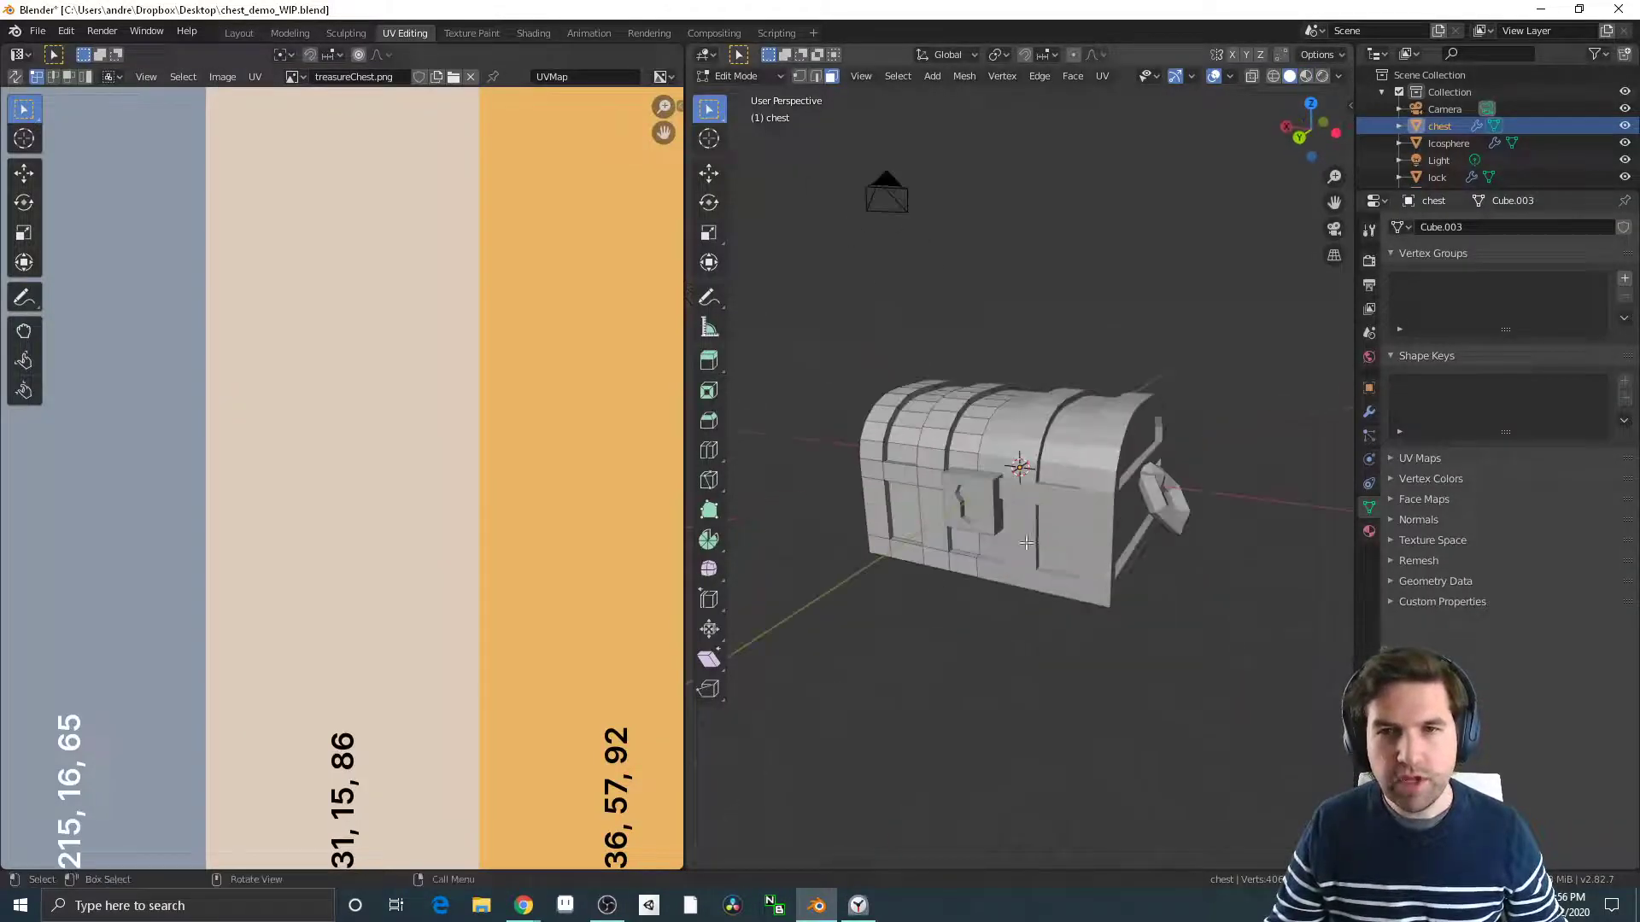
pyautogui.click(1307, 77)
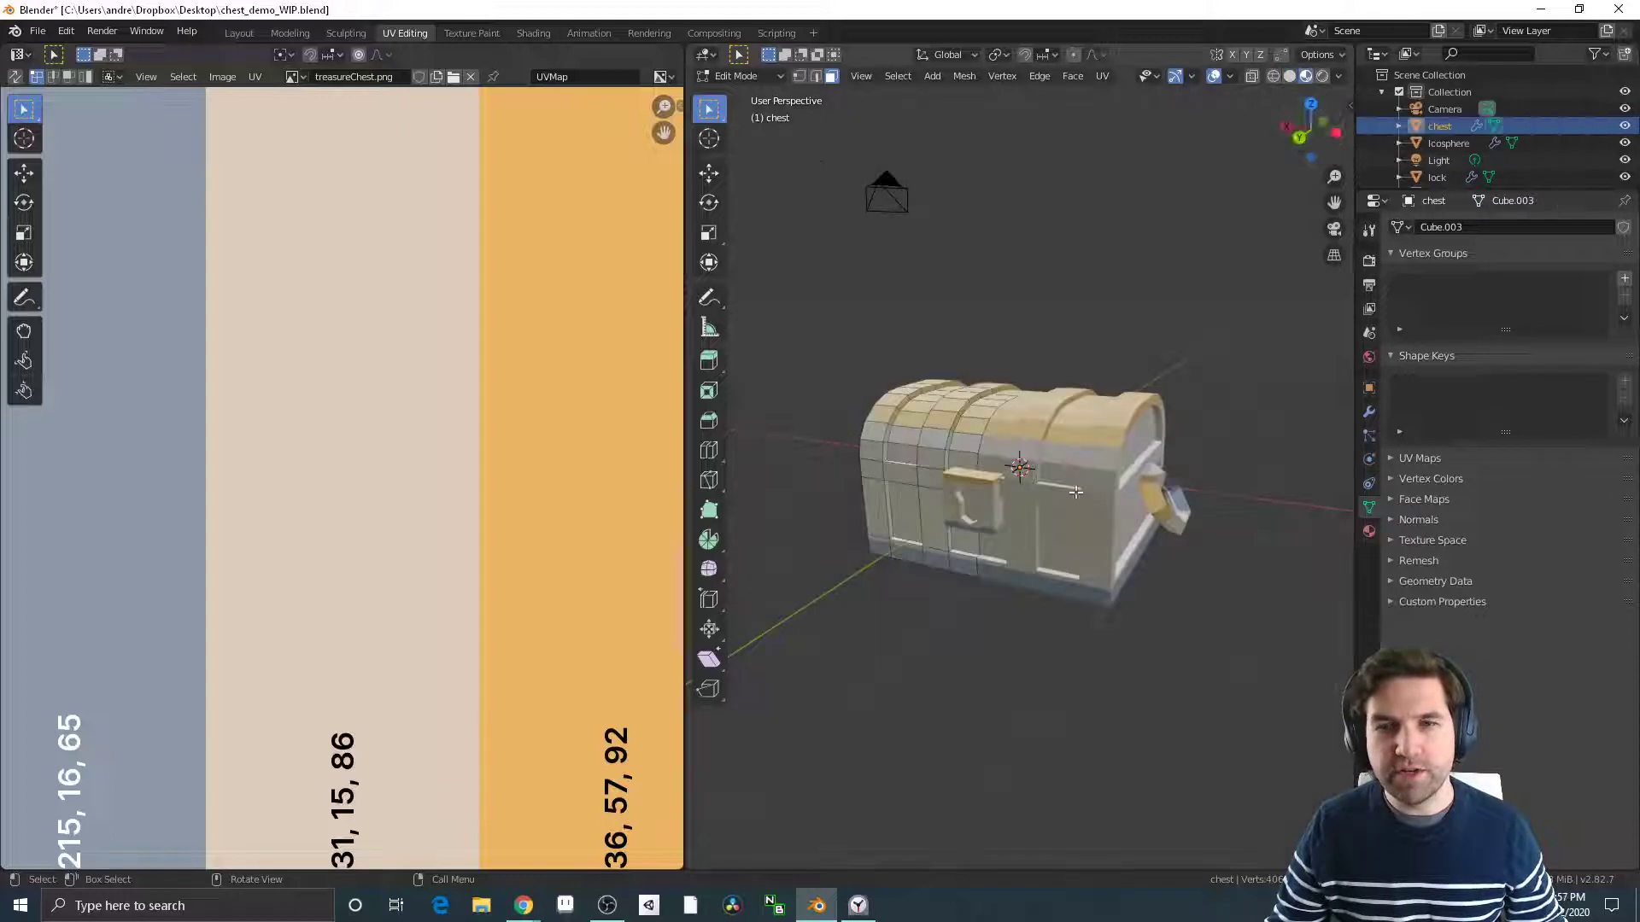
pyautogui.moveTo(1018, 559); pyautogui.dragTo(1116, 594, button='middle')
pyautogui.scroll(-1, 1084, 604)
pyautogui.scroll(-2, 516, 496)
pyautogui.scroll(-3, 515, 497)
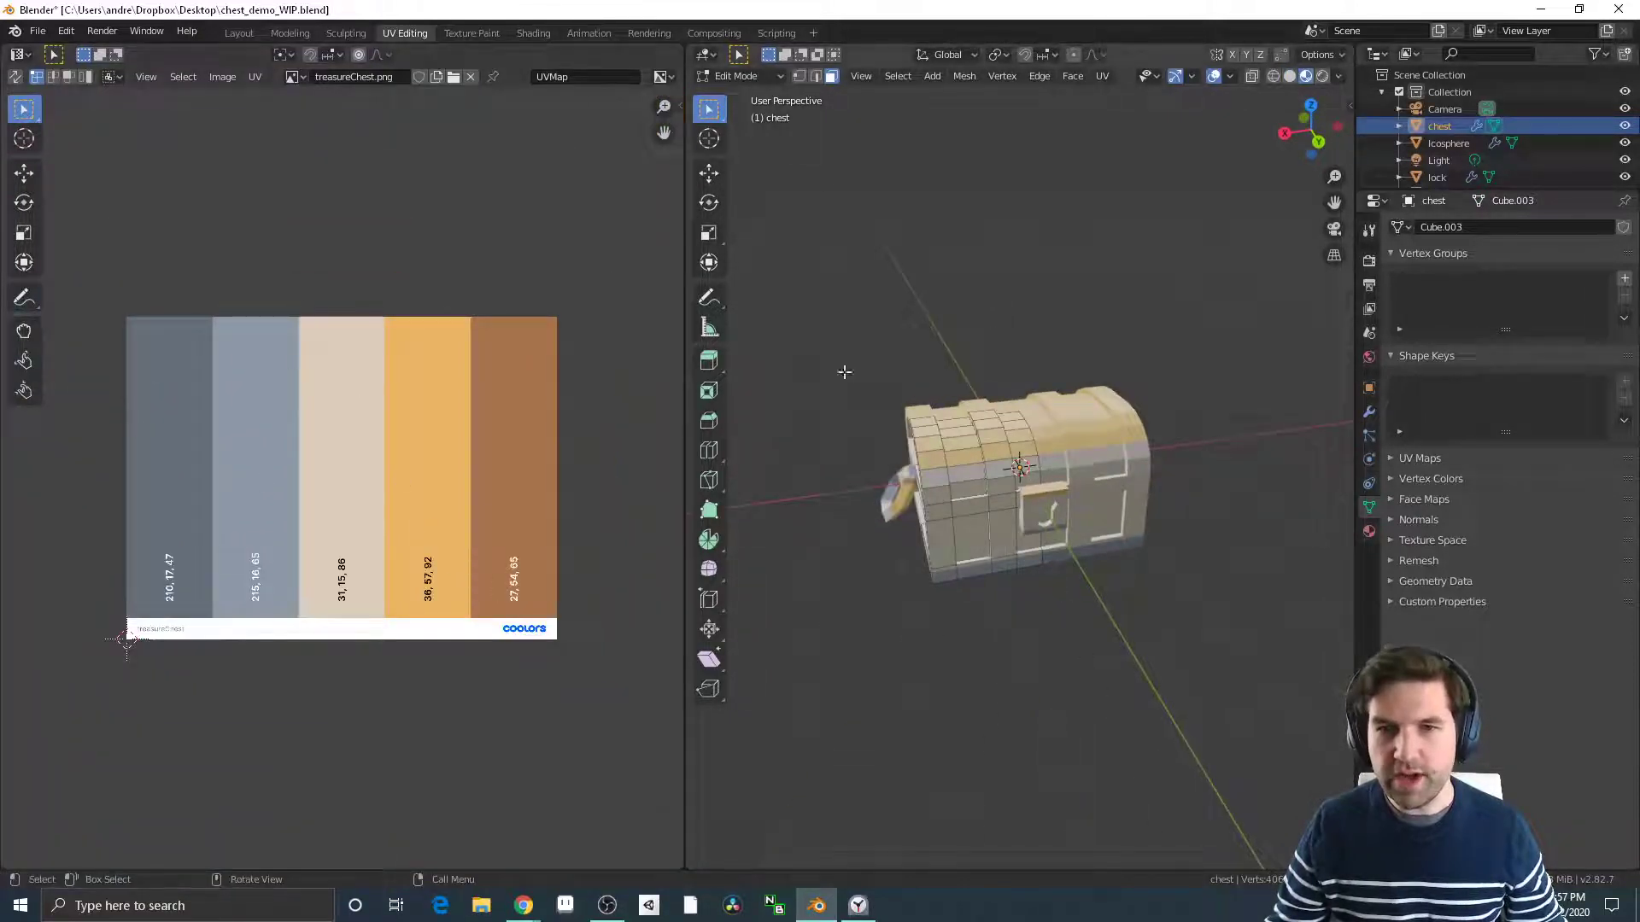
# Switch the chest mesh to edge select mode, with its handle side in close view
pyautogui.moveTo(1021, 514); pyautogui.dragTo(1034, 434, button='middle')
pyautogui.scroll(8, 1050, 530)
pyautogui.scroll(-5, 1060, 514)
pyautogui.press('2')
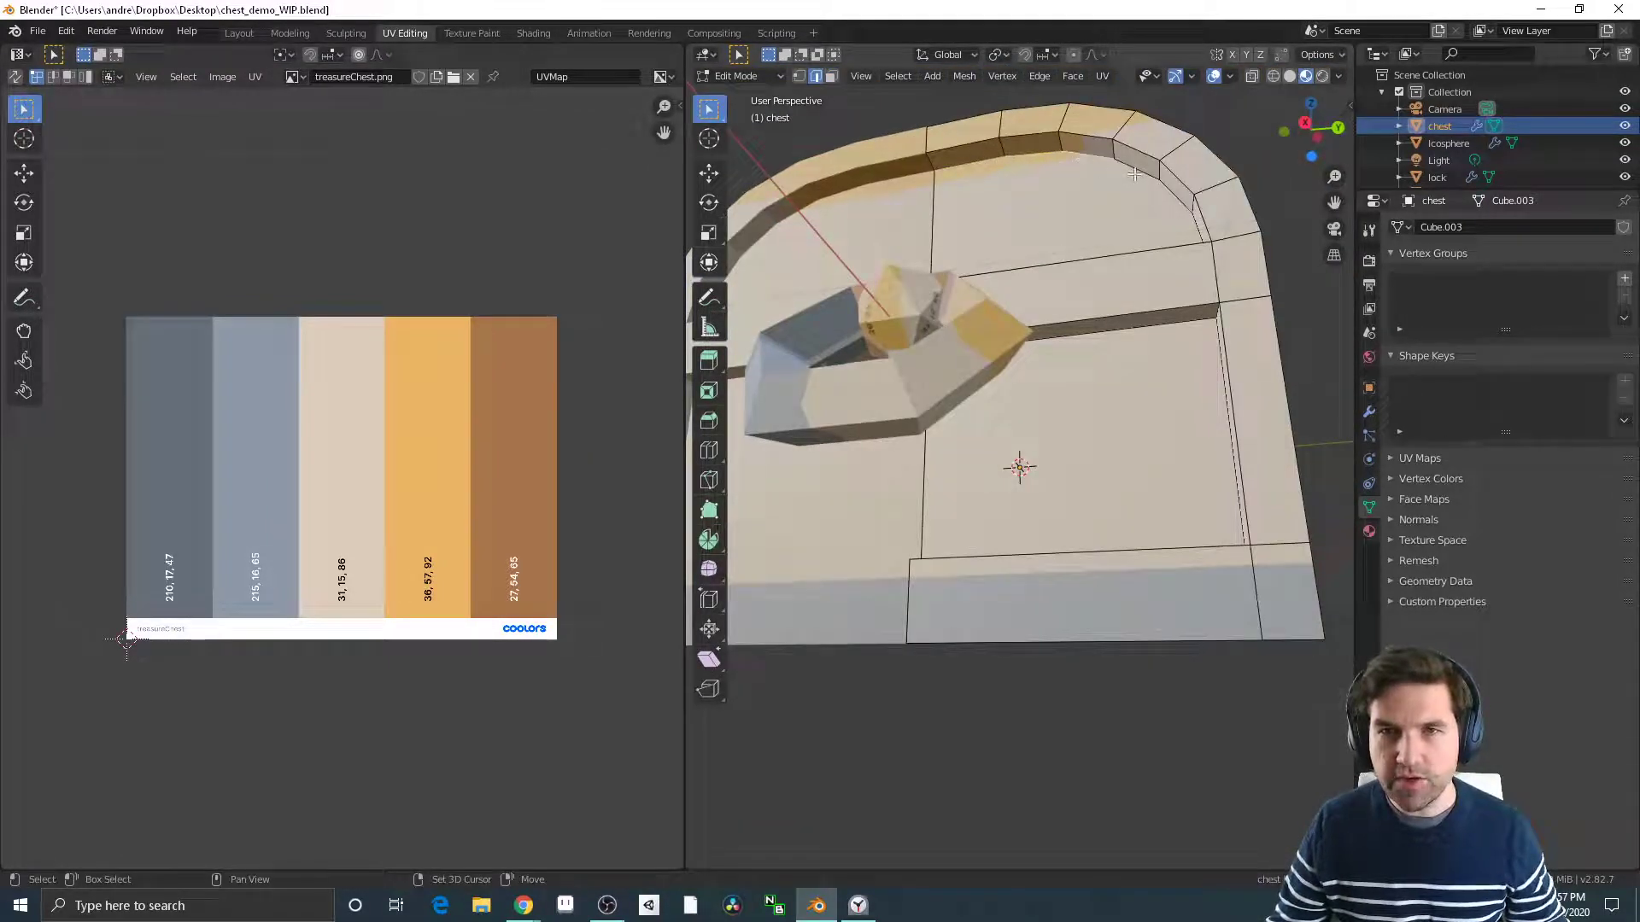
pyautogui.moveTo(1175, 202); pyautogui.dragTo(1106, 440, button='middle')
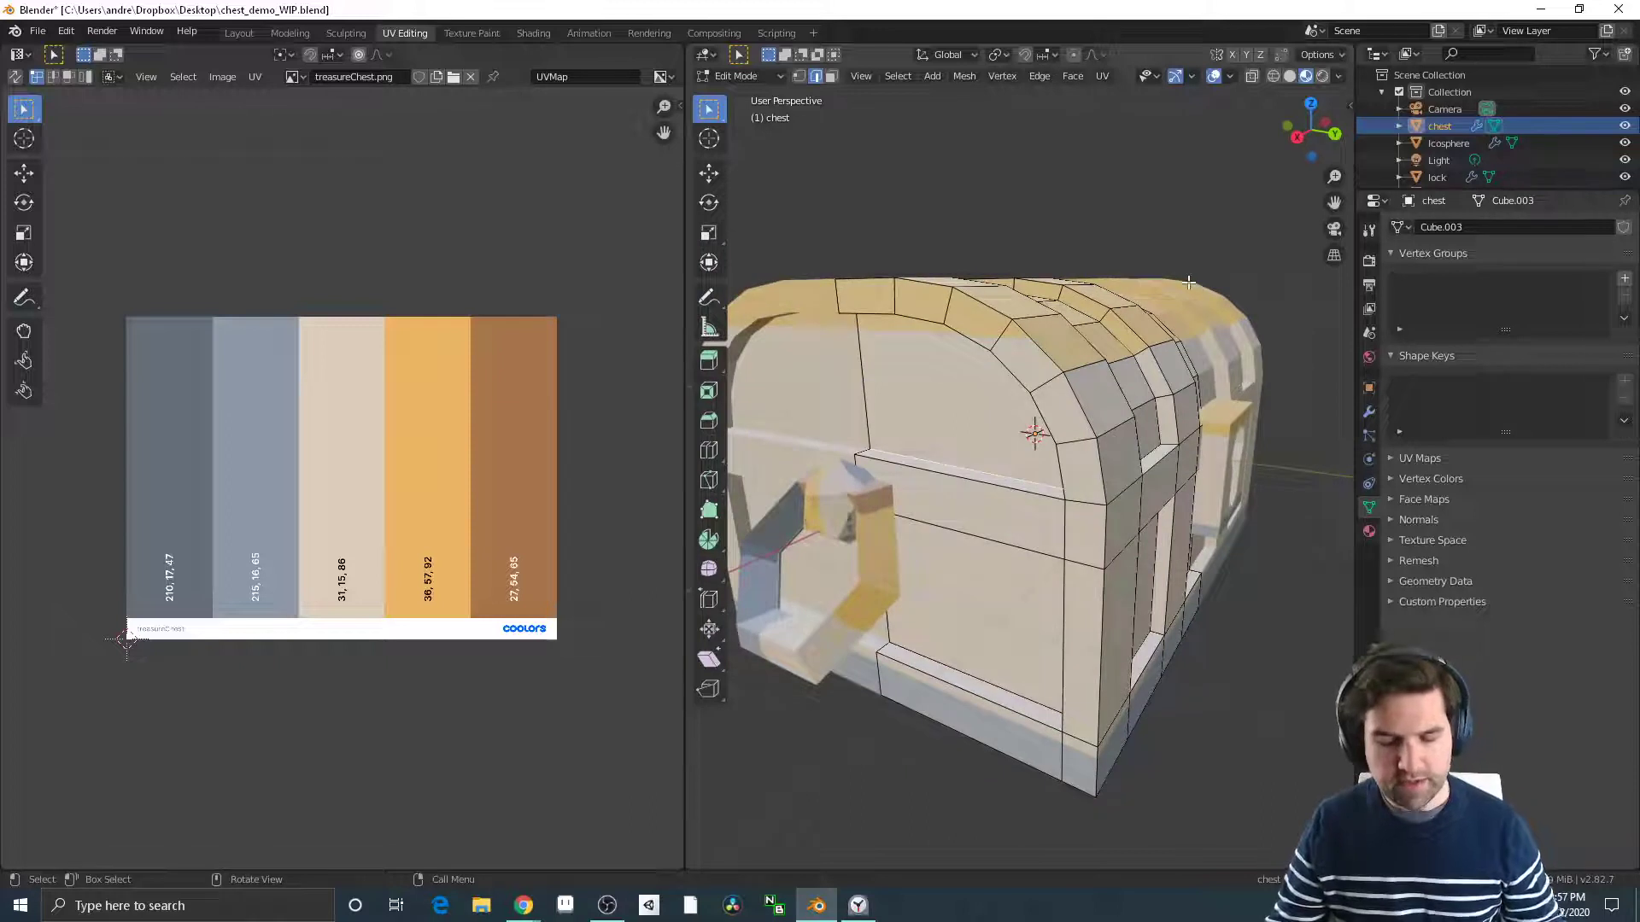
# Enable the Screencast Keys display for the 3D viewport
pyautogui.press('n')
pyautogui.click(1343, 261)
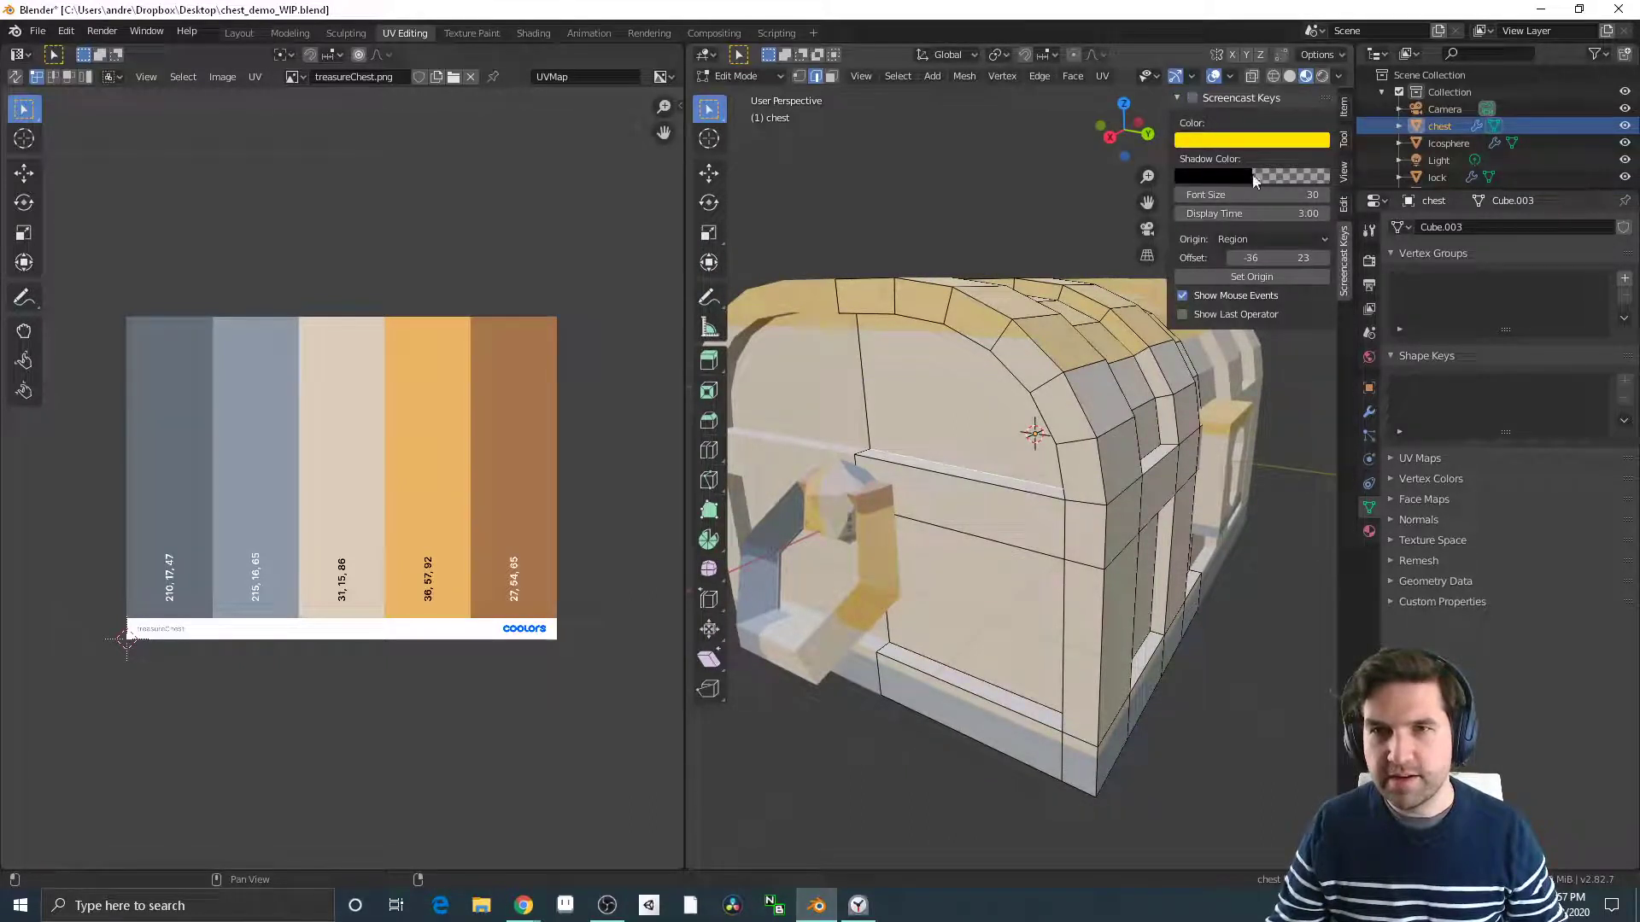
pyautogui.click(1194, 98)
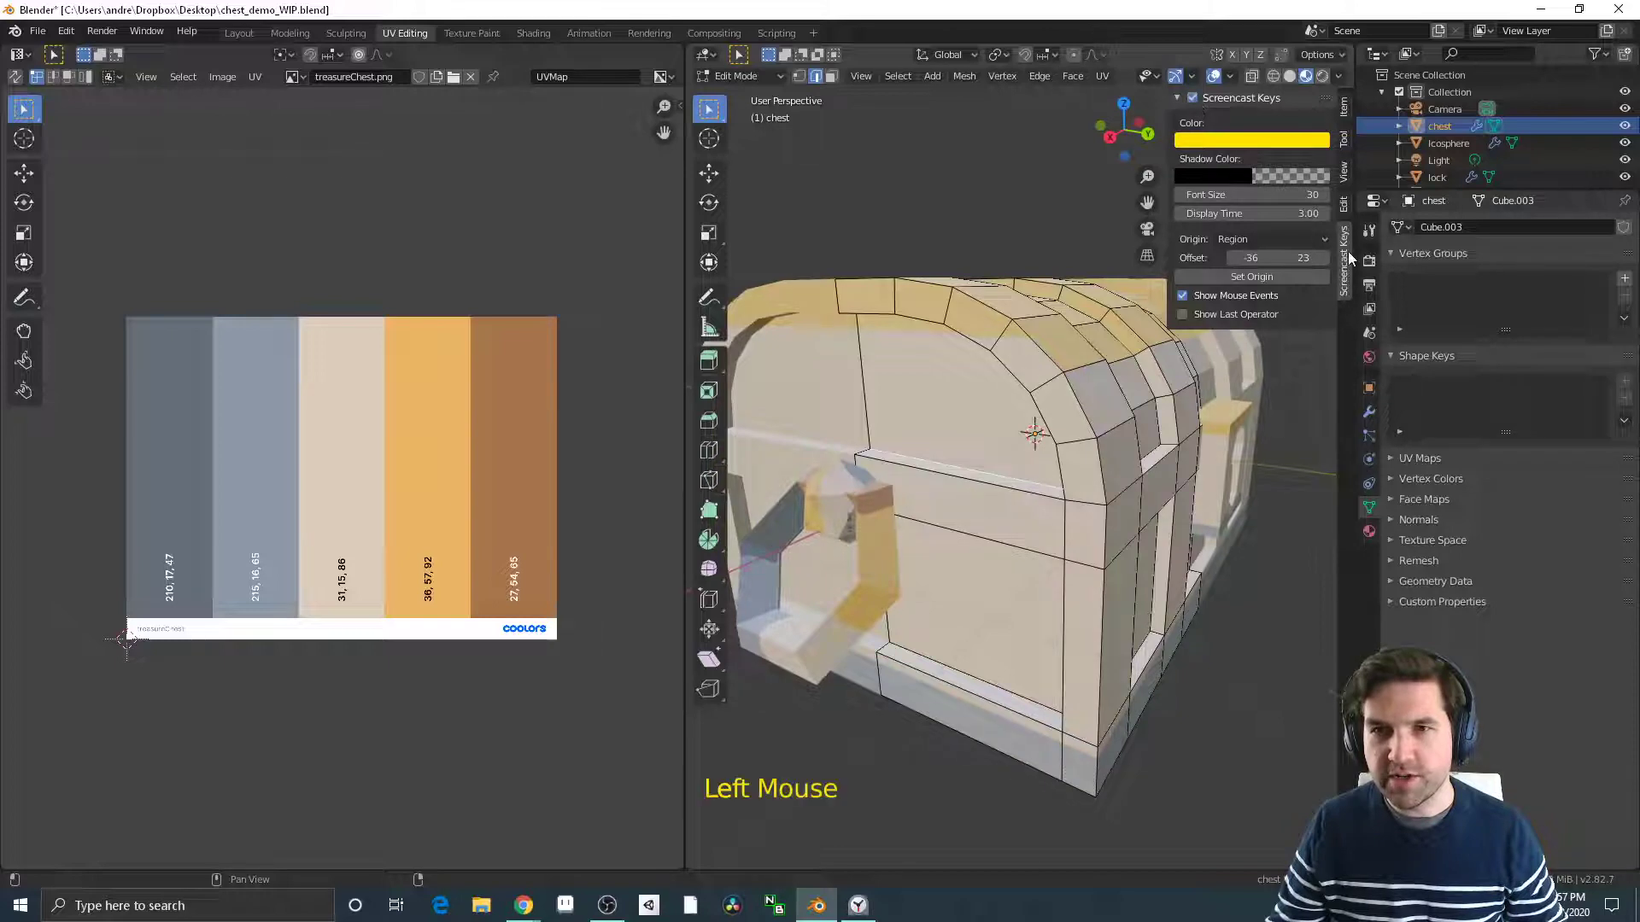
pyautogui.press('n')
# Mark seams along the inner edge loops of the recessed panels on the chest's handle side
pyautogui.moveTo(995, 423); pyautogui.dragTo(1087, 465, button='middle')
pyautogui.hotkey('ctrl', 'e')
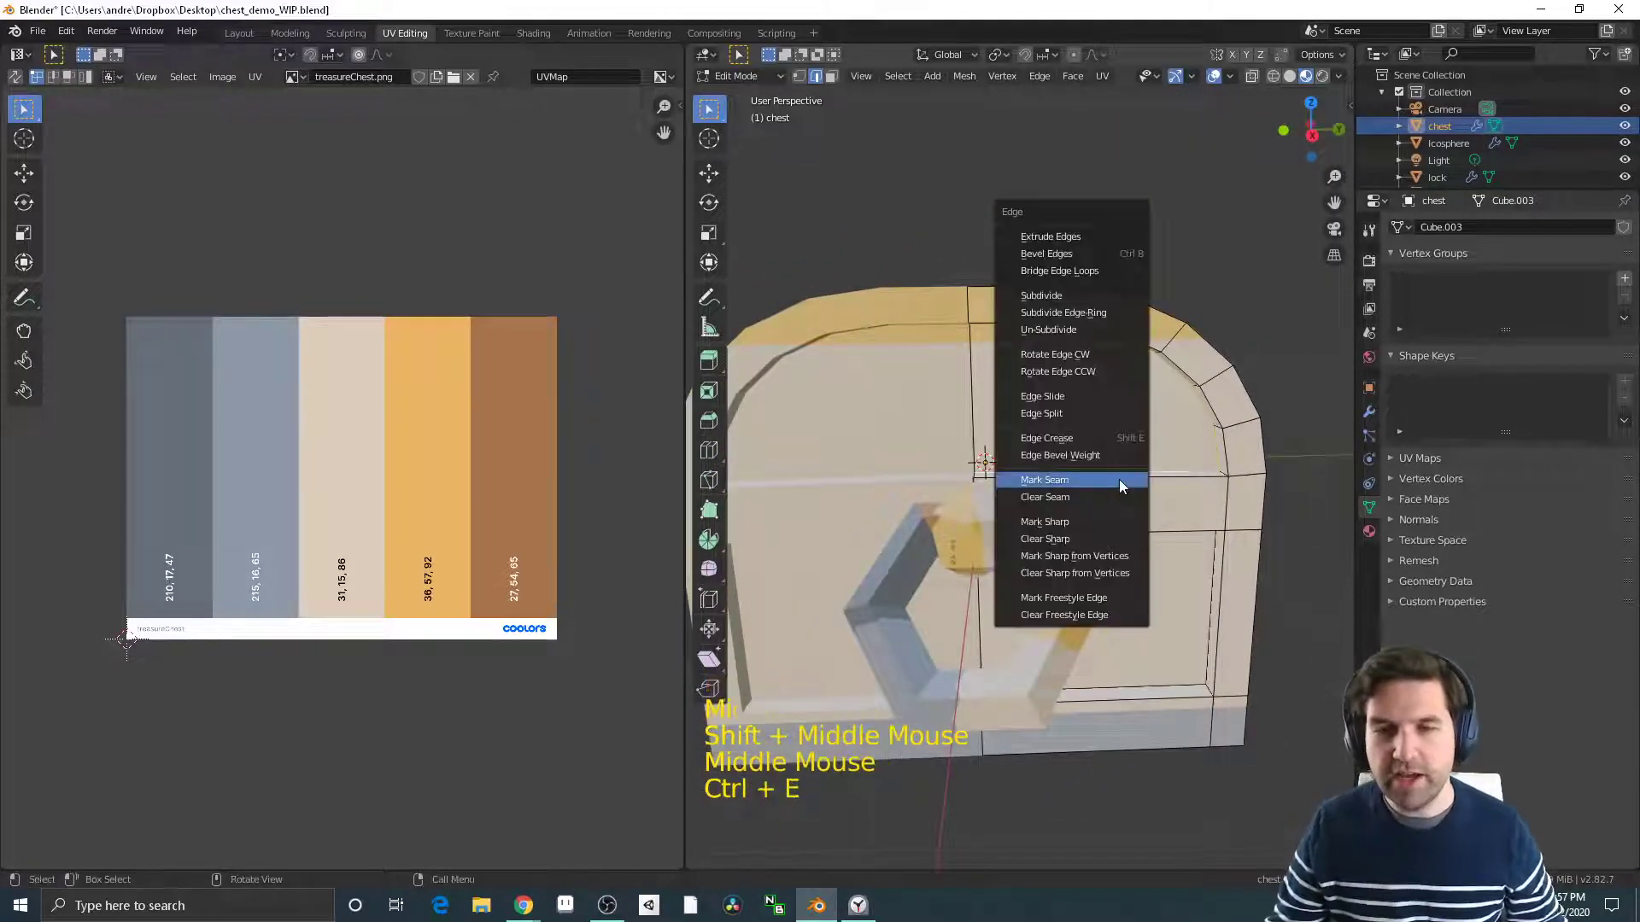
pyautogui.click(1119, 479)
pyautogui.moveTo(1180, 492); pyautogui.dragTo(1131, 363, button='middle')
pyautogui.click(1154, 259)
pyautogui.keyDown('shift'); pyautogui.click(1191, 394); pyautogui.keyUp('shift')
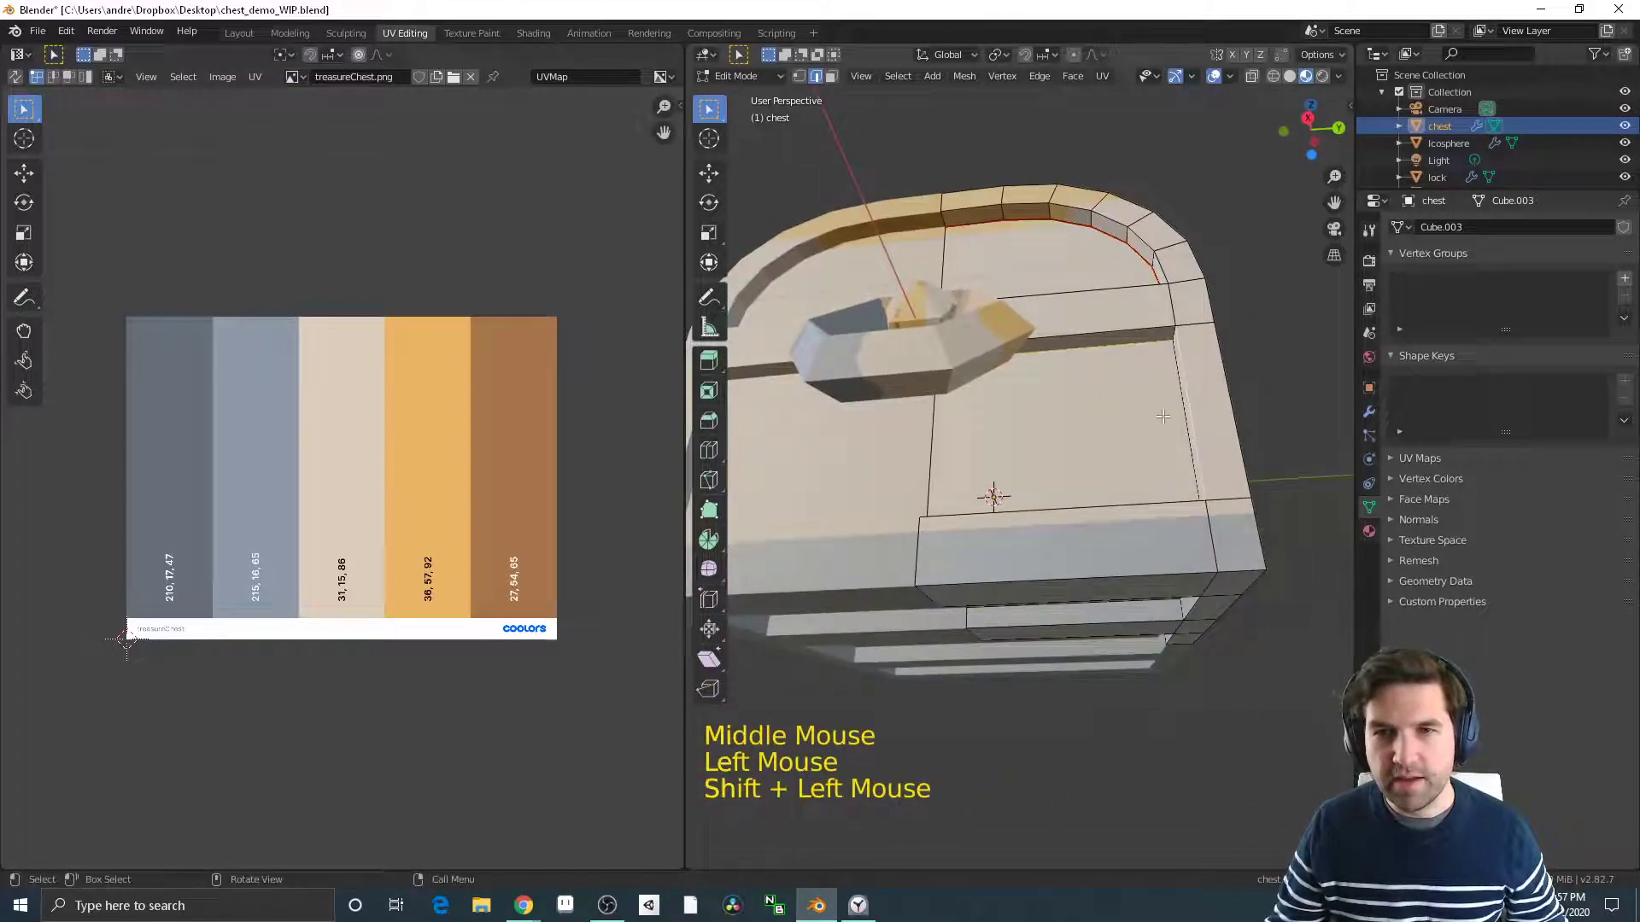
pyautogui.click(1136, 345)
pyautogui.keyDown('shift'); pyautogui.click(1182, 407); pyautogui.keyUp('shift')
pyautogui.moveTo(1158, 487); pyautogui.dragTo(901, 570, button='middle')
pyautogui.keyDown('shift'); pyautogui.click(1052, 699); pyautogui.keyUp('shift')
pyautogui.hotkey('ctrl', 'e')
pyautogui.click(1053, 699)
# In face select mode, select the two recessed lower front panels of the chest and mark their boundaries as seams
pyautogui.press('3')
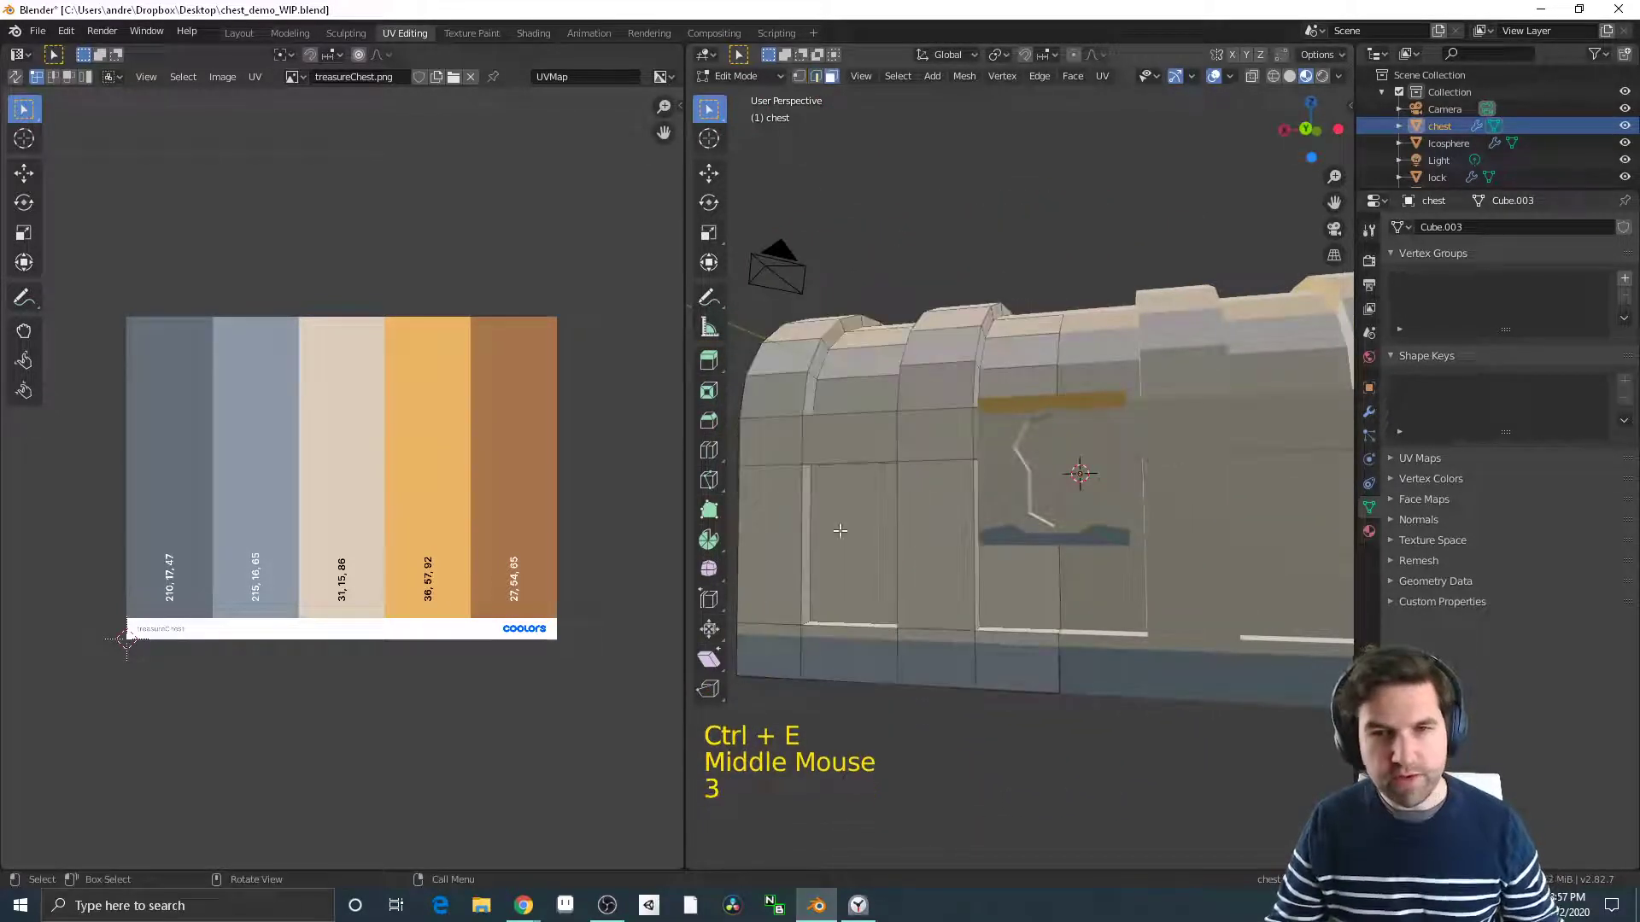
pyautogui.click(885, 524)
pyautogui.keyDown('shift'); pyautogui.click(1021, 580); pyautogui.keyUp('shift')
pyautogui.moveTo(1021, 581); pyautogui.dragTo(1064, 466, button='middle')
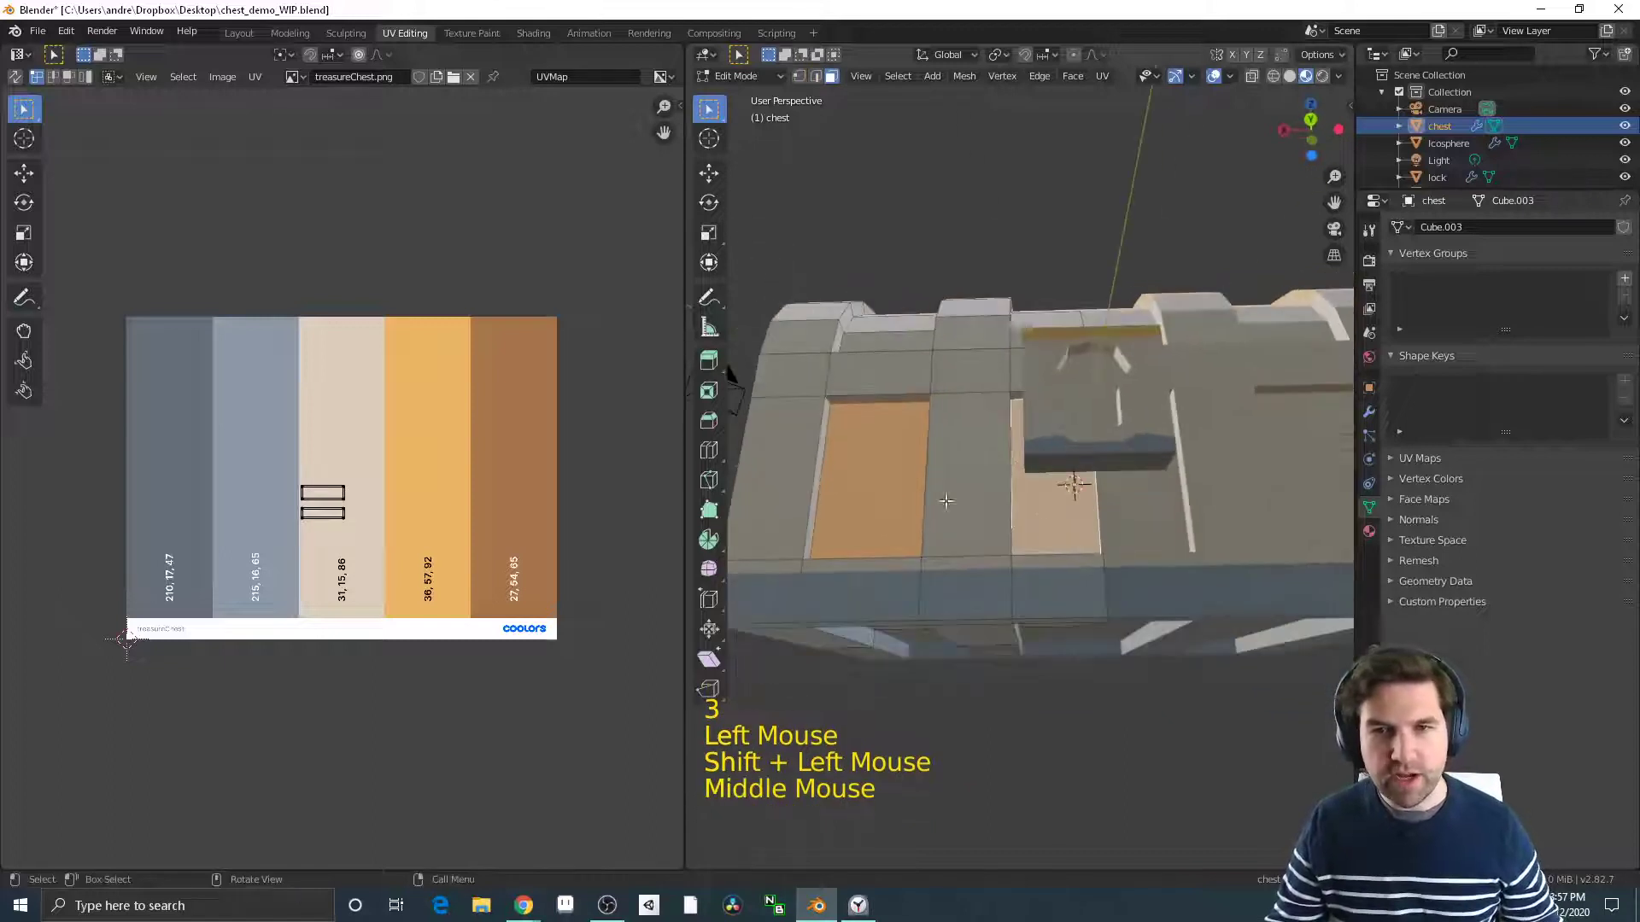
pyautogui.hotkey('ctrl', 'e')
pyautogui.click(1068, 453)
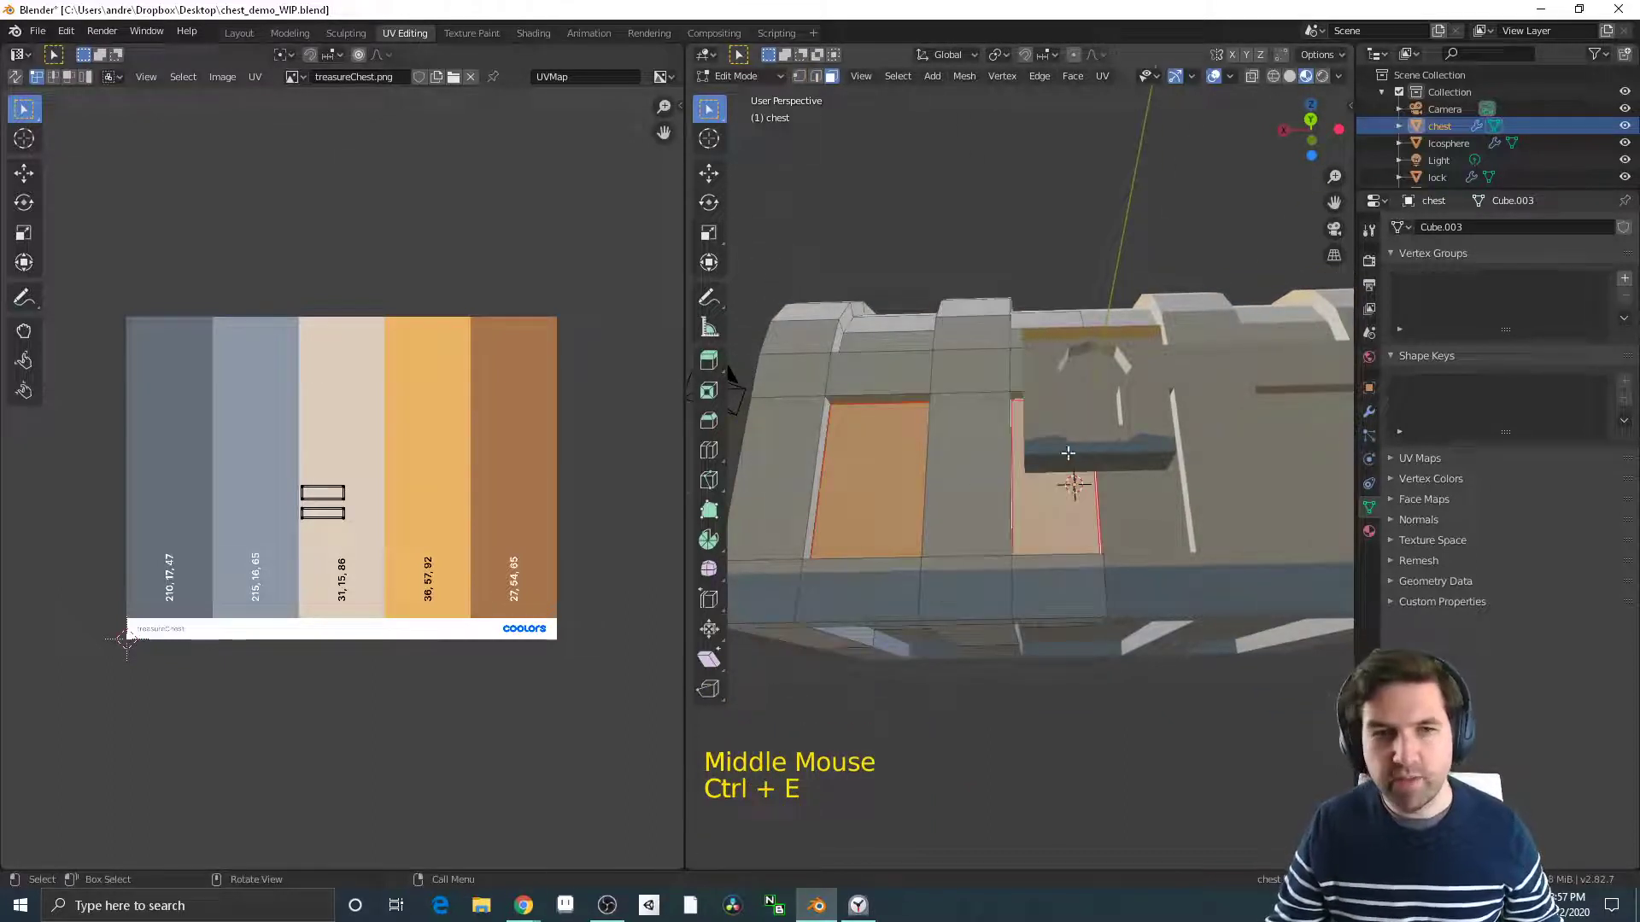
# Select the two columns of recessed panel faces running up the front of the chest lid
pyautogui.moveTo(923, 597); pyautogui.dragTo(886, 581, button='middle')
pyautogui.click(880, 551)
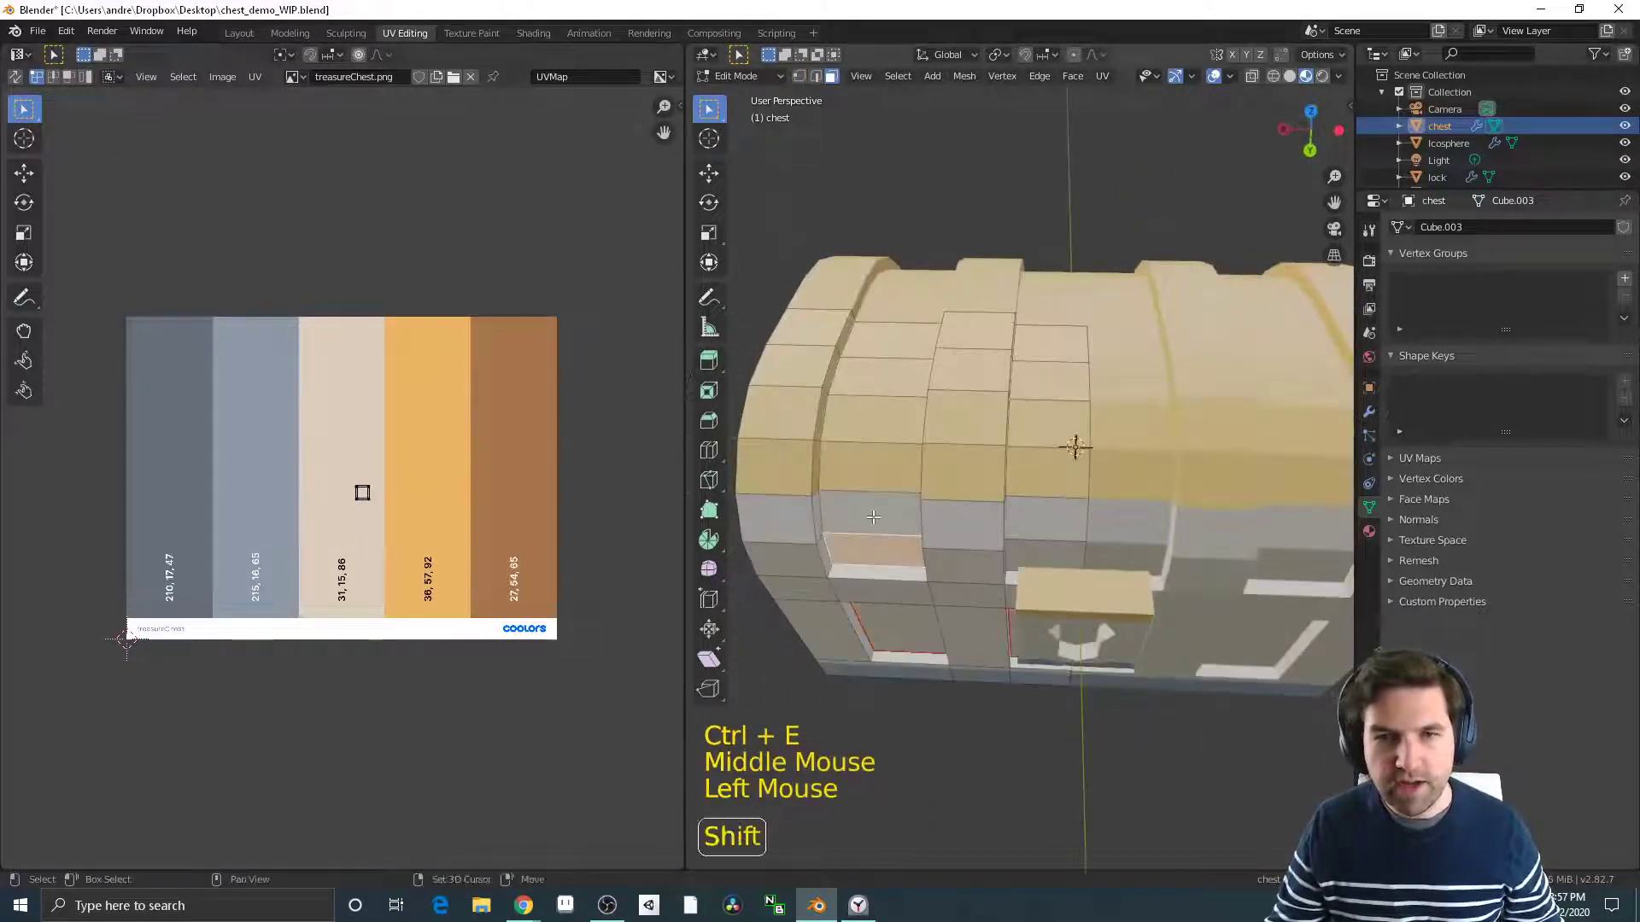
pyautogui.keyDown('shift'); pyautogui.click(875, 512); pyautogui.keyUp('shift')
pyautogui.keyDown('shift'); pyautogui.click(873, 468); pyautogui.keyUp('shift')
pyautogui.keyDown('shift'); pyautogui.click(873, 468); pyautogui.keyUp('shift')
pyautogui.keyDown('shift'); pyautogui.click(872, 418); pyautogui.keyUp('shift')
pyautogui.keyDown('shift'); pyautogui.click(875, 380); pyautogui.keyUp('shift')
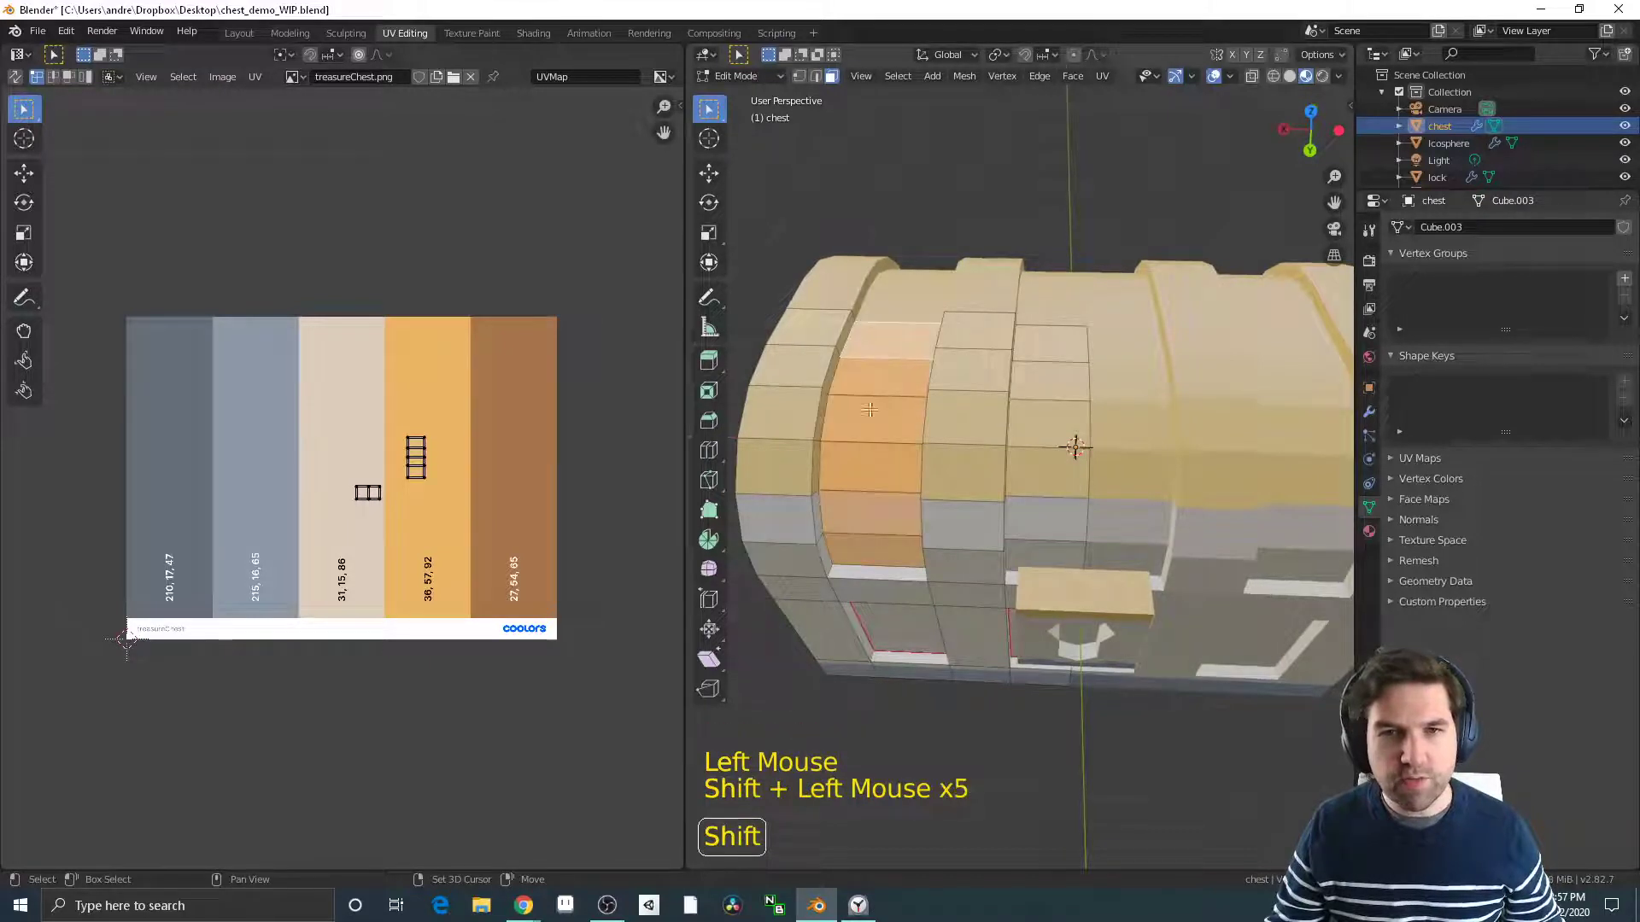
pyautogui.keyDown('shift'); pyautogui.click(1049, 344); pyautogui.keyUp('shift')
pyautogui.keyDown('shift'); pyautogui.click(1048, 382); pyautogui.keyUp('shift')
pyautogui.keyDown('shift'); pyautogui.click(1049, 423); pyautogui.keyUp('shift')
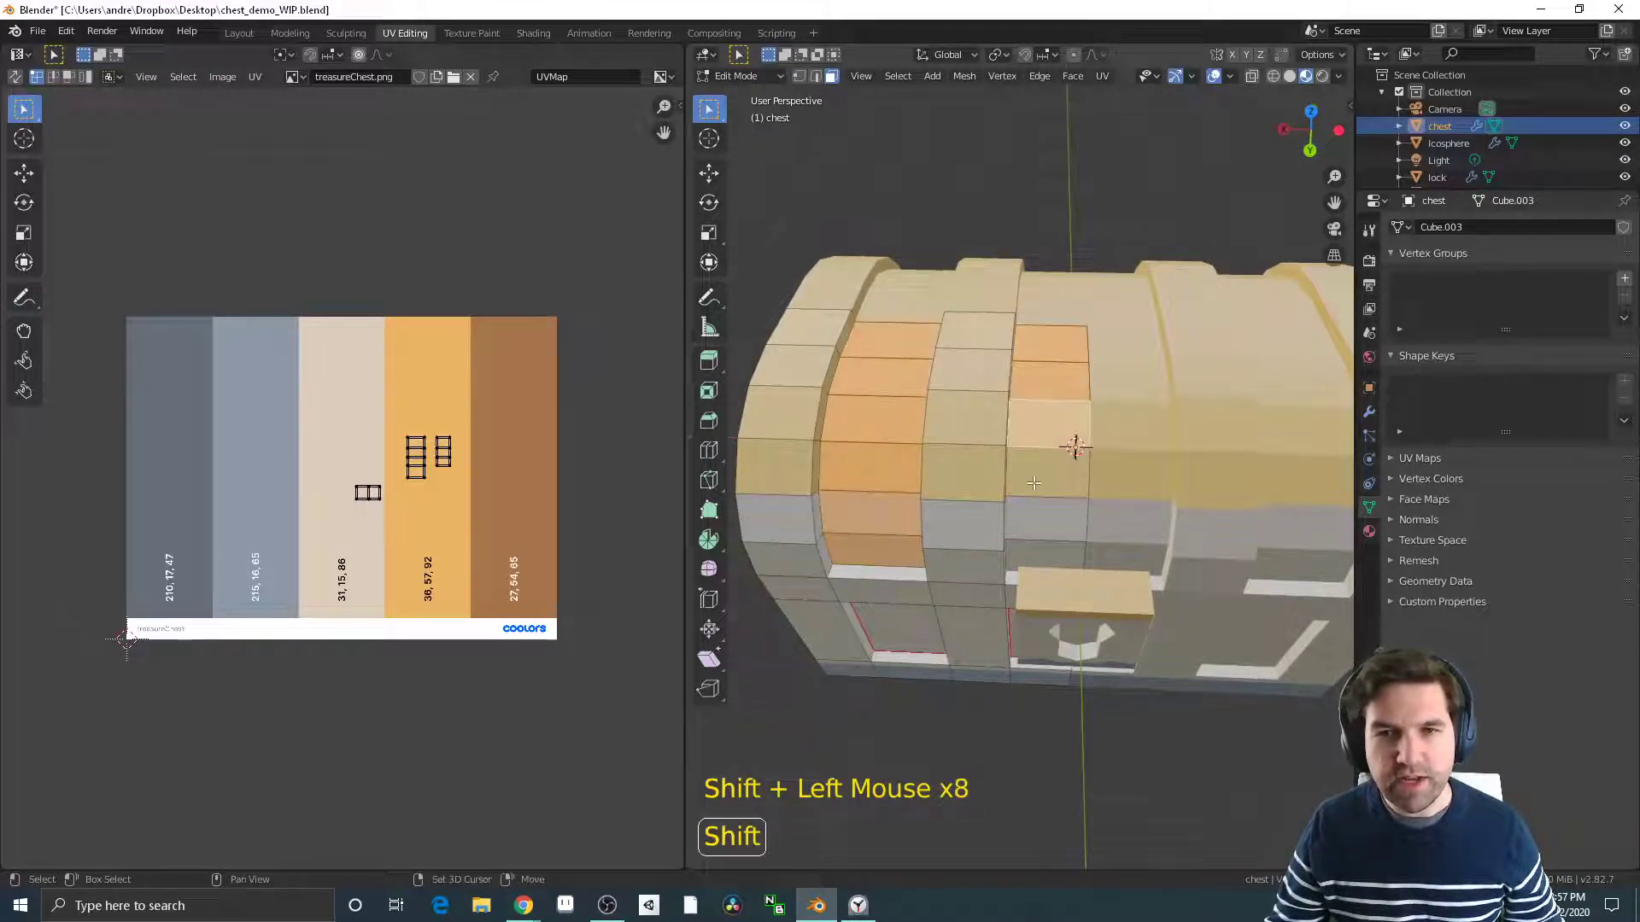
pyautogui.keyDown('shift'); pyautogui.click(1046, 470); pyautogui.keyUp('shift')
pyautogui.keyDown('shift'); pyautogui.click(1042, 514); pyautogui.keyUp('shift')
pyautogui.keyDown('shift'); pyautogui.click(1044, 556); pyautogui.keyUp('shift')
pyautogui.moveTo(1044, 555); pyautogui.dragTo(901, 145, button='middle')
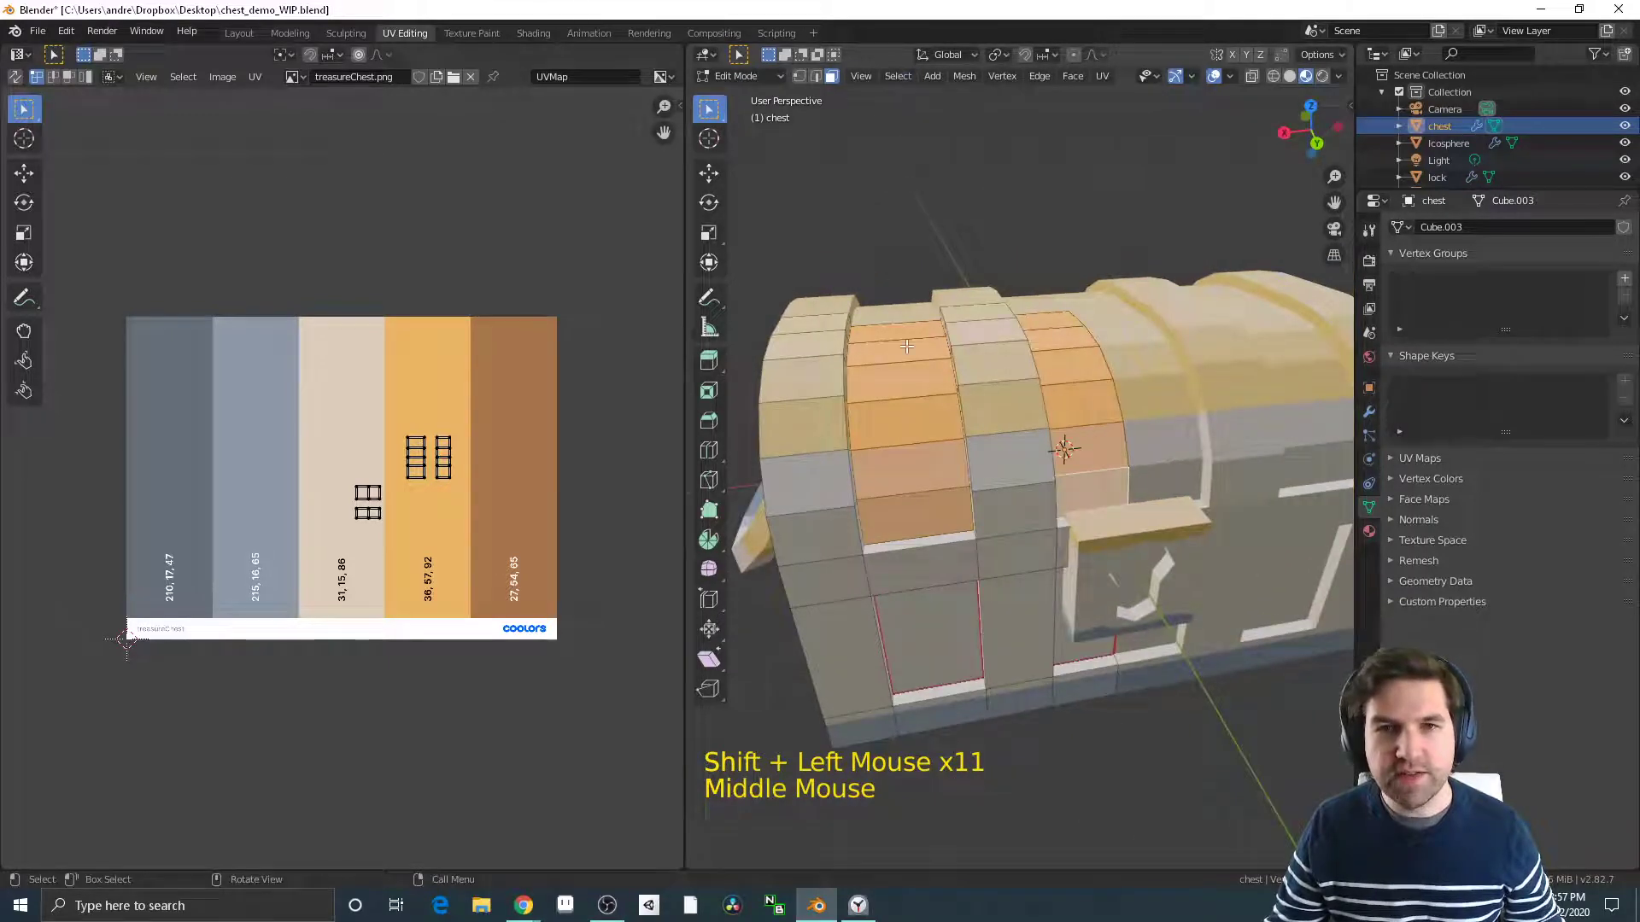
# Try to mark every edge of the selected lid panel faces as seams
pyautogui.hotkey('ctrl', 'e')
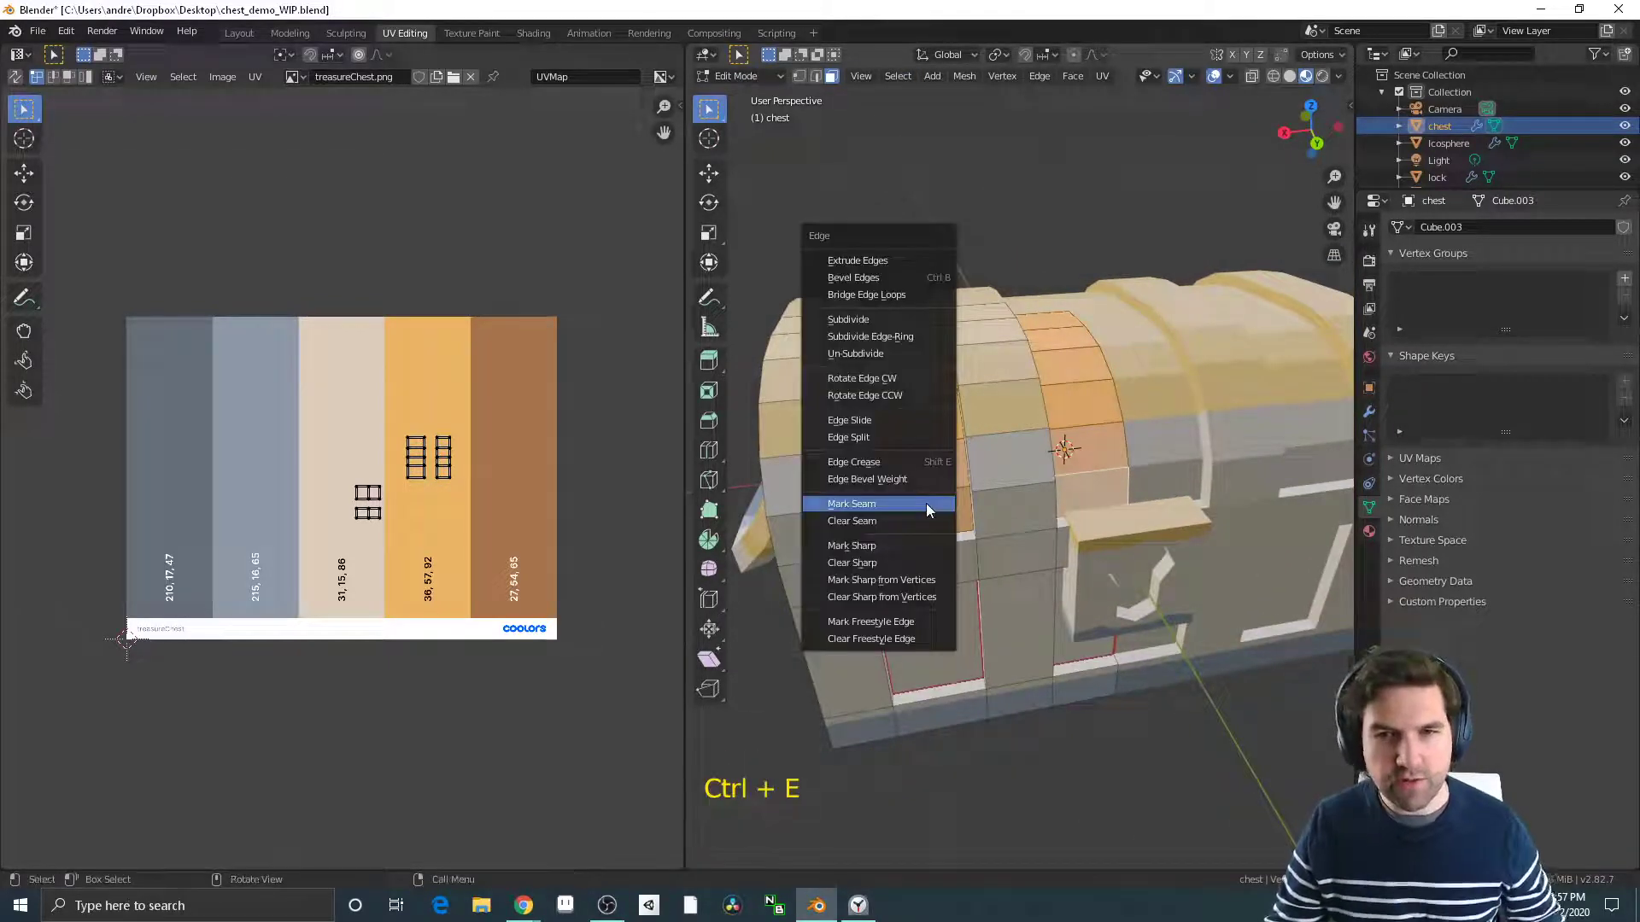
pyautogui.click(926, 504)
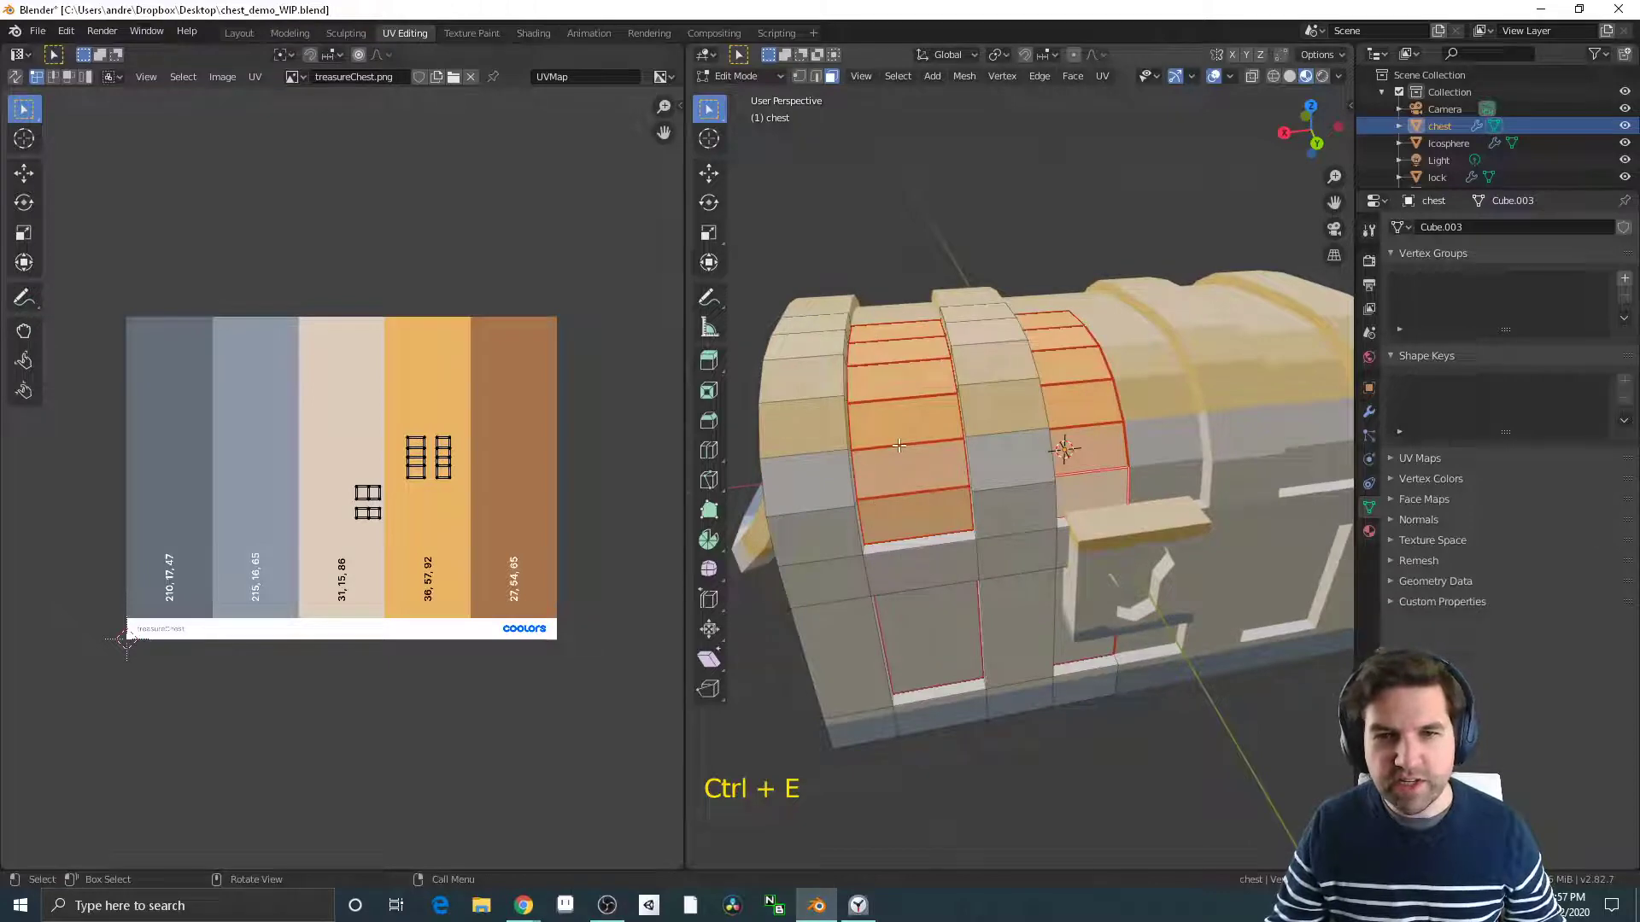
pyautogui.hotkey('ctrl', 'z')
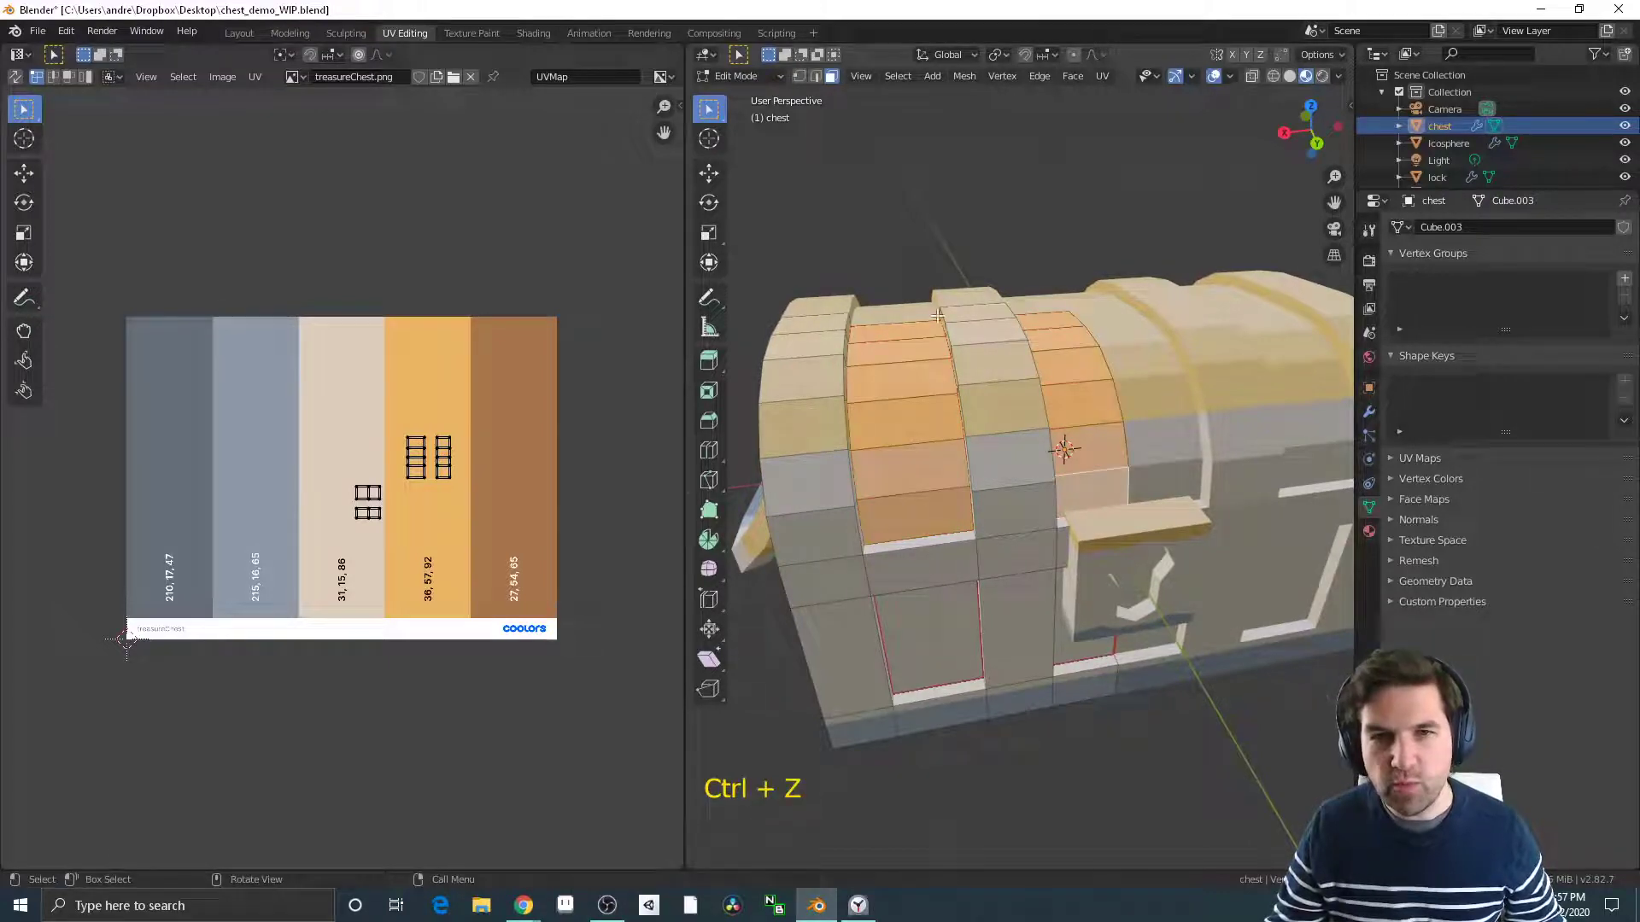
# Convert the lid panel face selection to its boundary loops and mark those edges as seams
pyautogui.moveTo(896, 293); pyautogui.dragTo(889, 284, button='middle')
pyautogui.click(897, 75)
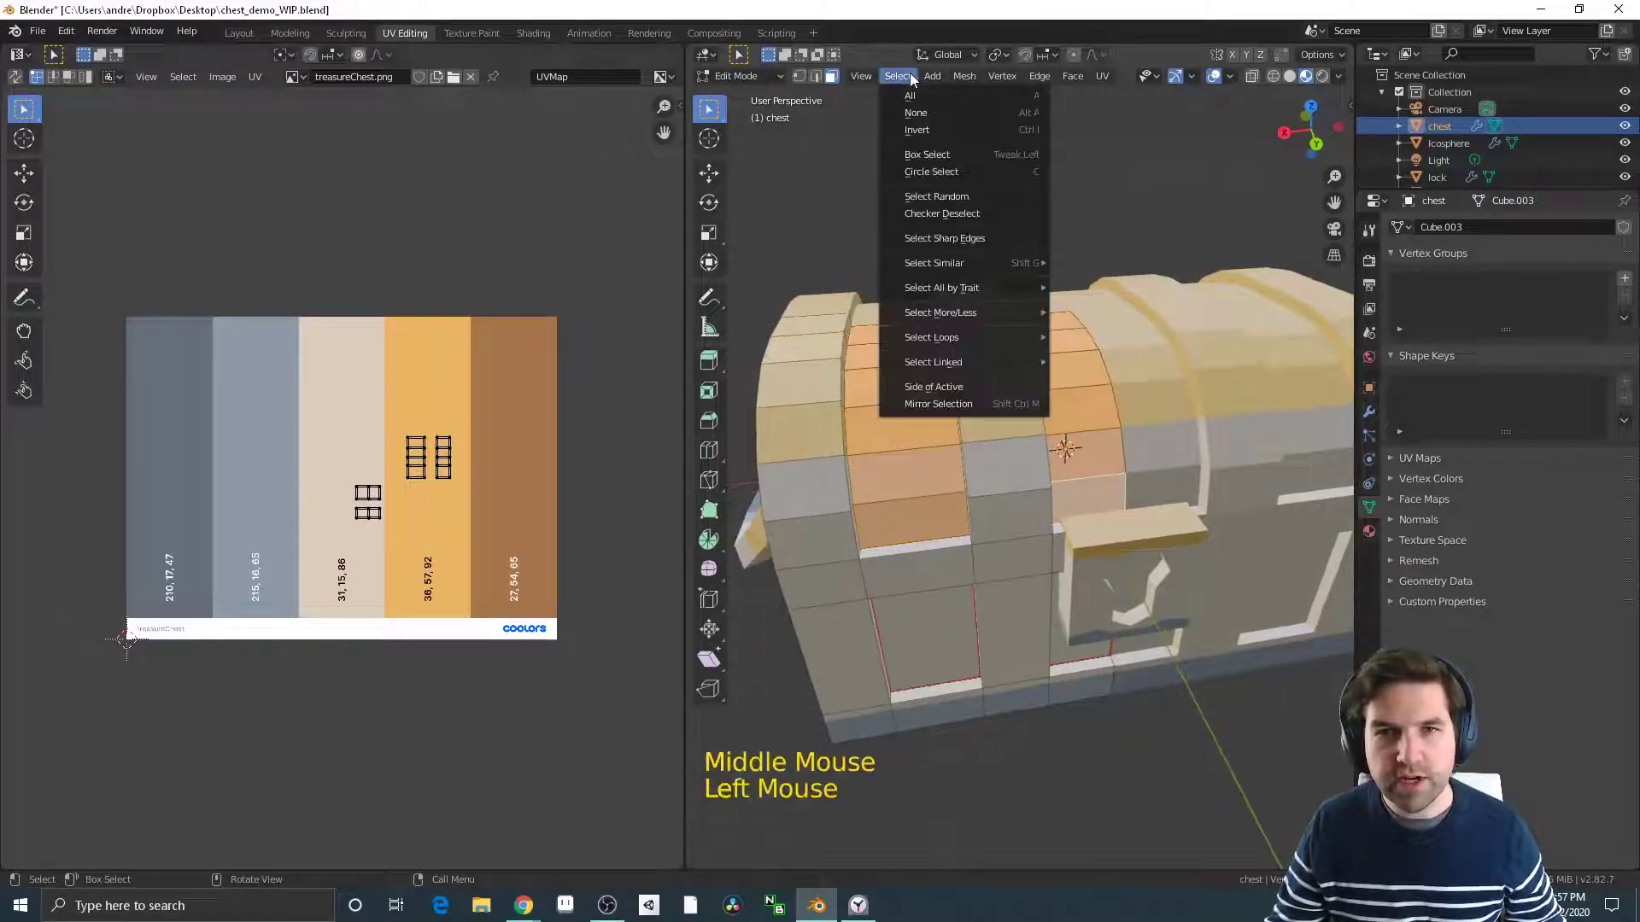
pyautogui.moveTo(970, 341)
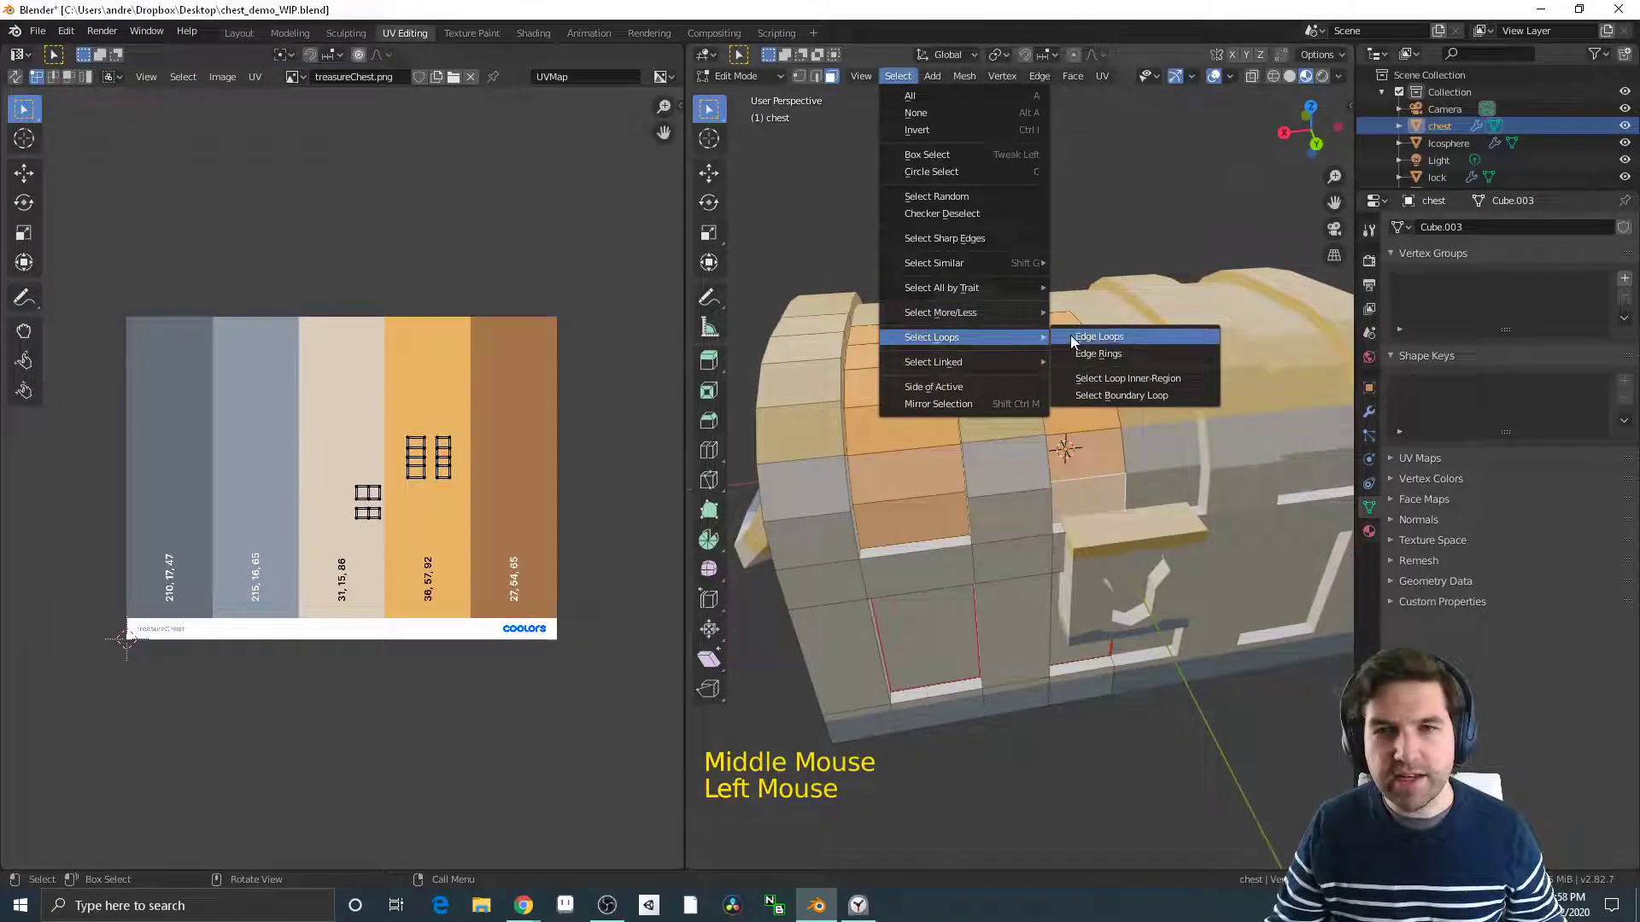
pyautogui.click(1133, 395)
pyautogui.moveTo(1132, 398); pyautogui.dragTo(1007, 478, button='middle')
pyautogui.hotkey('ctrl', 'e')
pyautogui.click(967, 393)
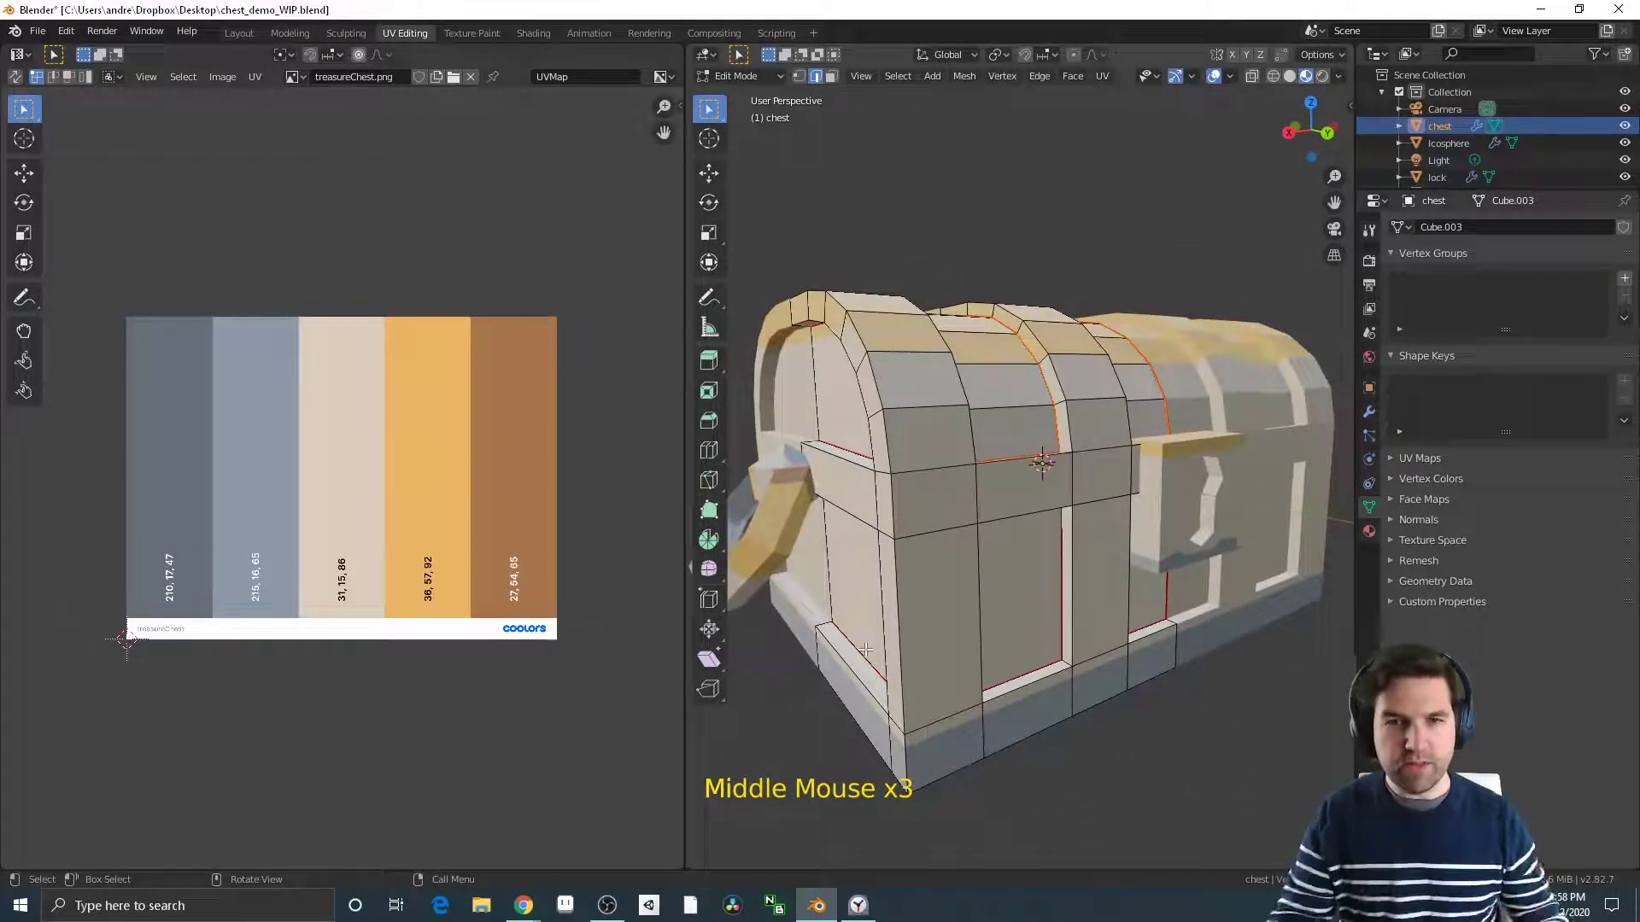
# In face select mode, select the two recessed panels on the chest's underside and mark their edges as seams
pyautogui.moveTo(924, 680); pyautogui.dragTo(1014, 476, button='middle')
pyautogui.click(1126, 512)
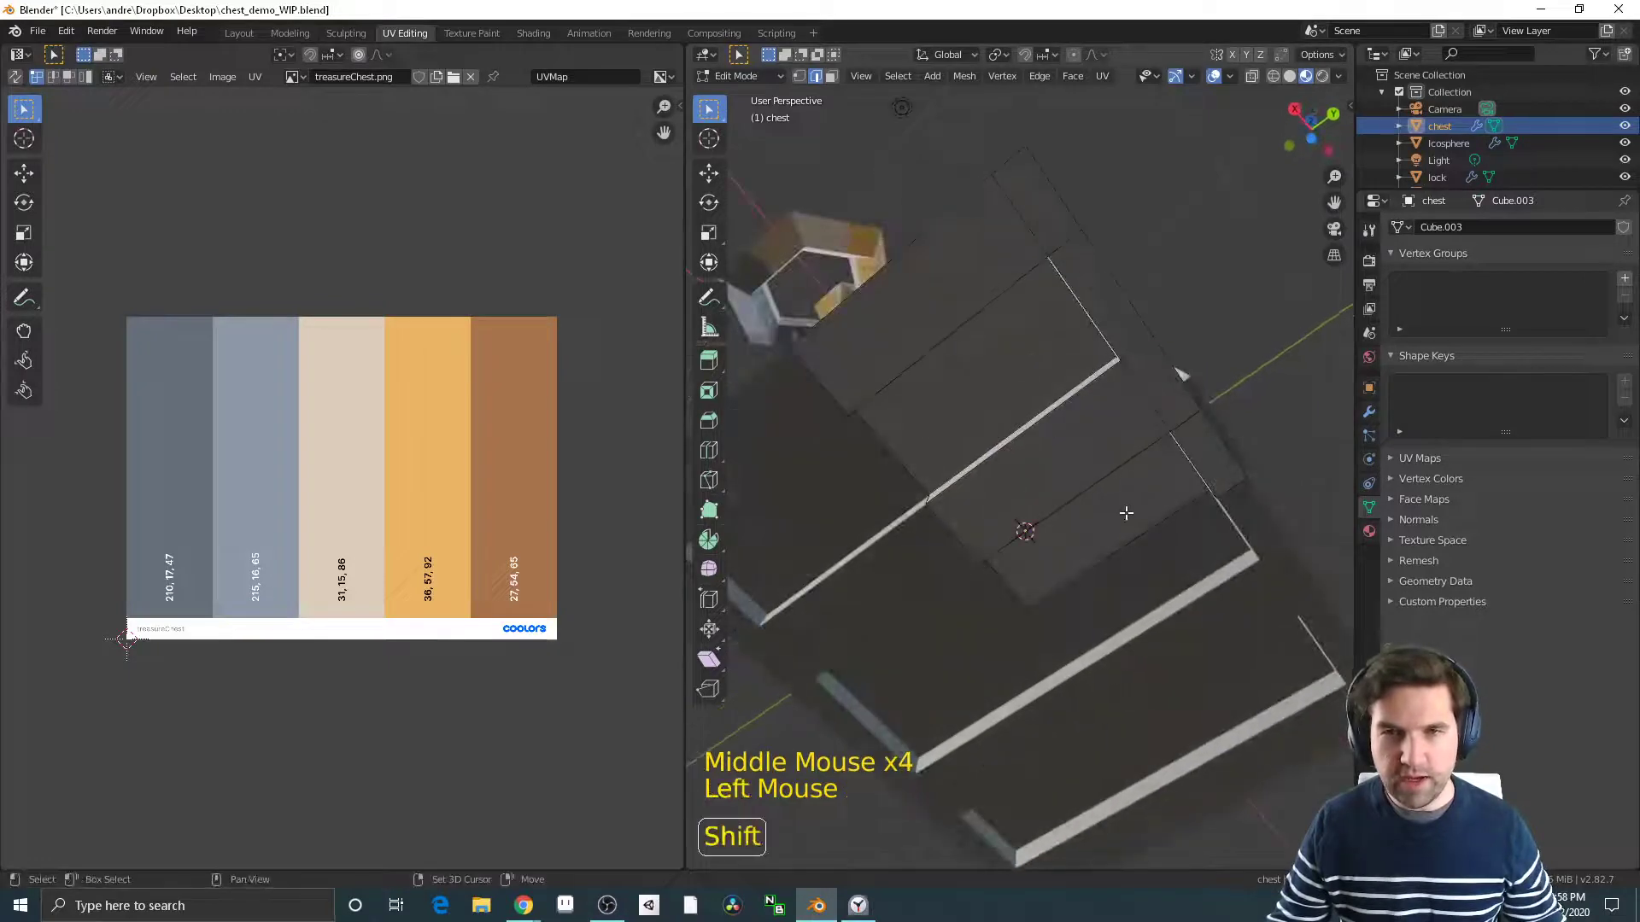
pyautogui.moveTo(1029, 409); pyautogui.dragTo(970, 395, button='middle')
pyautogui.press('3')
pyautogui.click(937, 402)
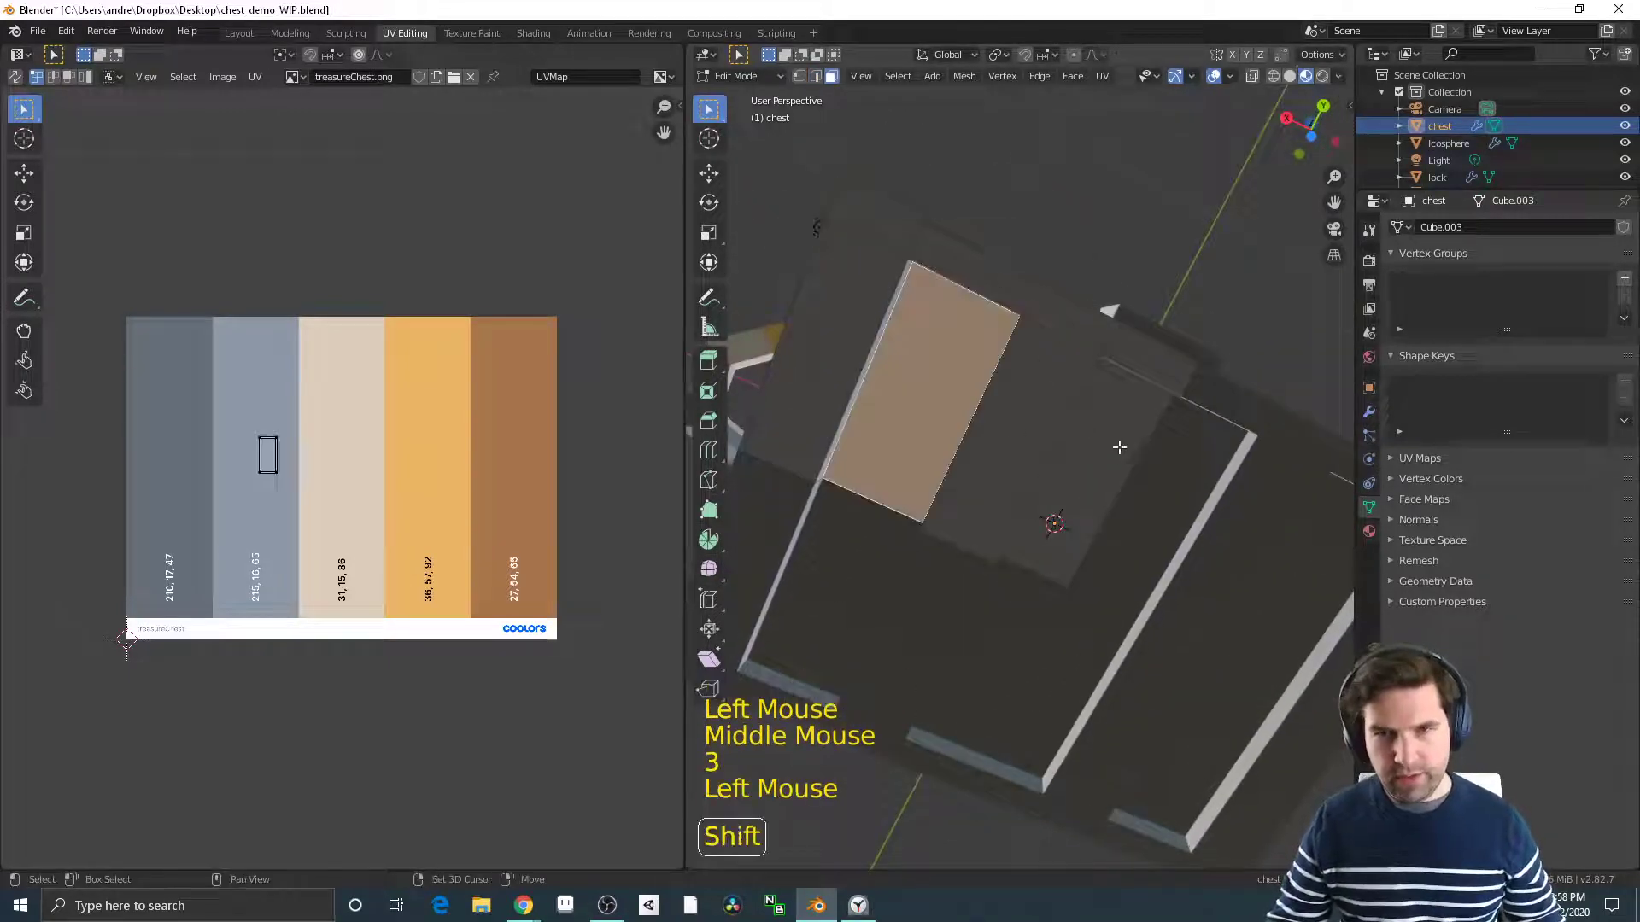
pyautogui.keyDown('shift'); pyautogui.click(1119, 445); pyautogui.keyUp('shift')
pyautogui.hotkey('ctrl', 'e')
pyautogui.click(1119, 445)
pyautogui.click(1040, 227)
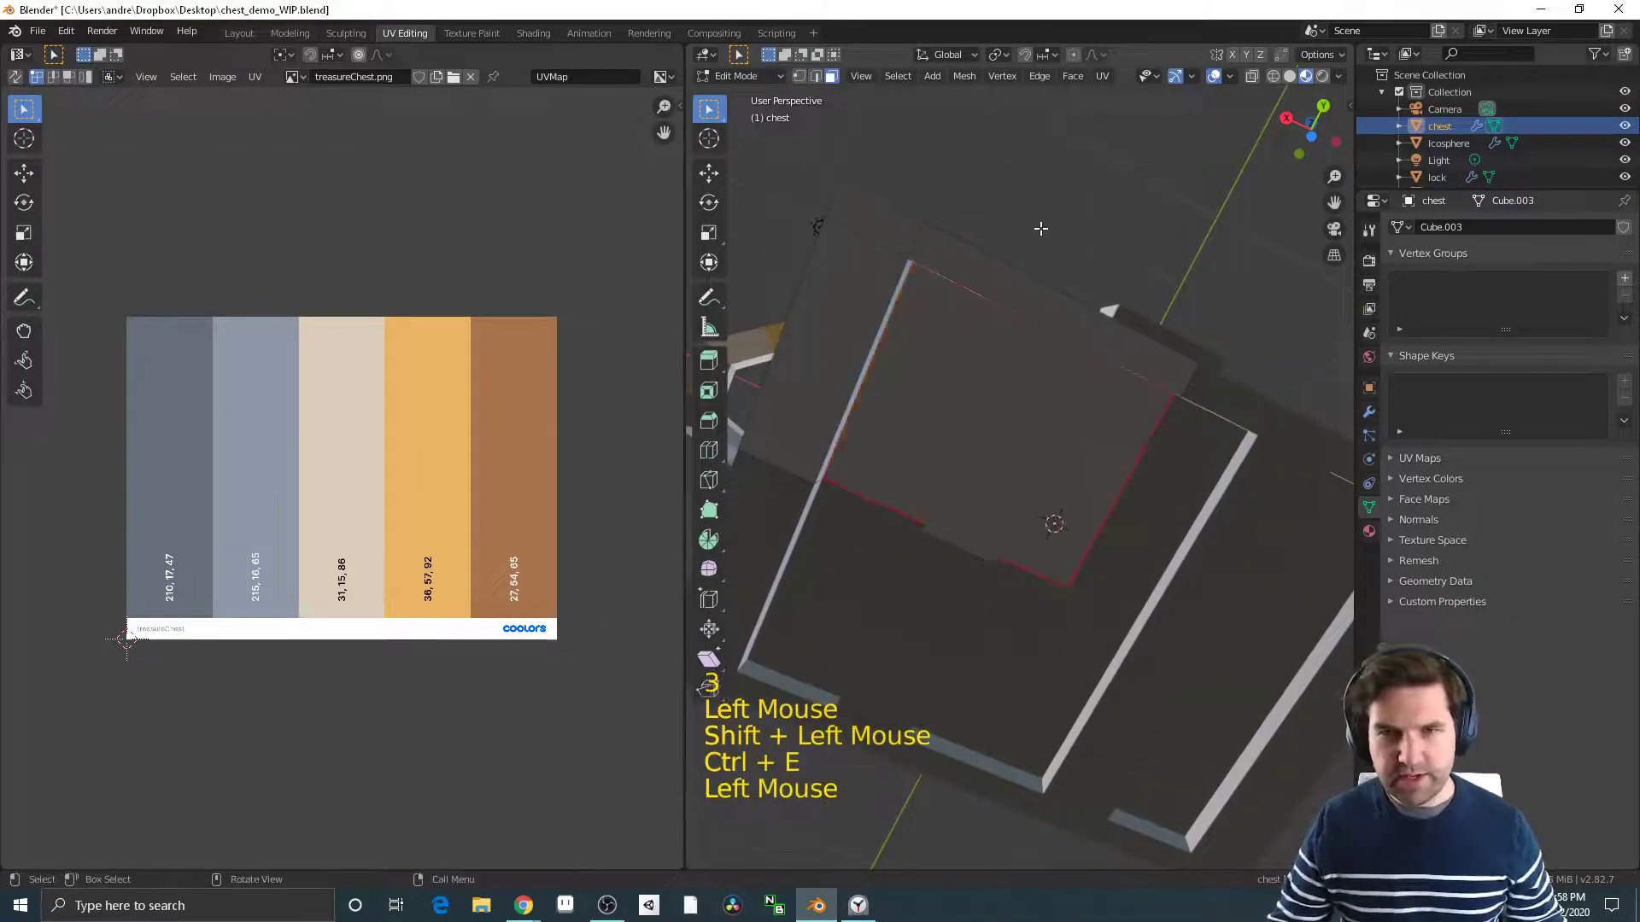
# Select all faces of the chest mesh and unwrap them along the marked seams
pyautogui.moveTo(1039, 228); pyautogui.dragTo(1049, 556, button='middle')
pyautogui.click(974, 446)
pyautogui.press('a')
pyautogui.scroll(-2, 1041, 506)
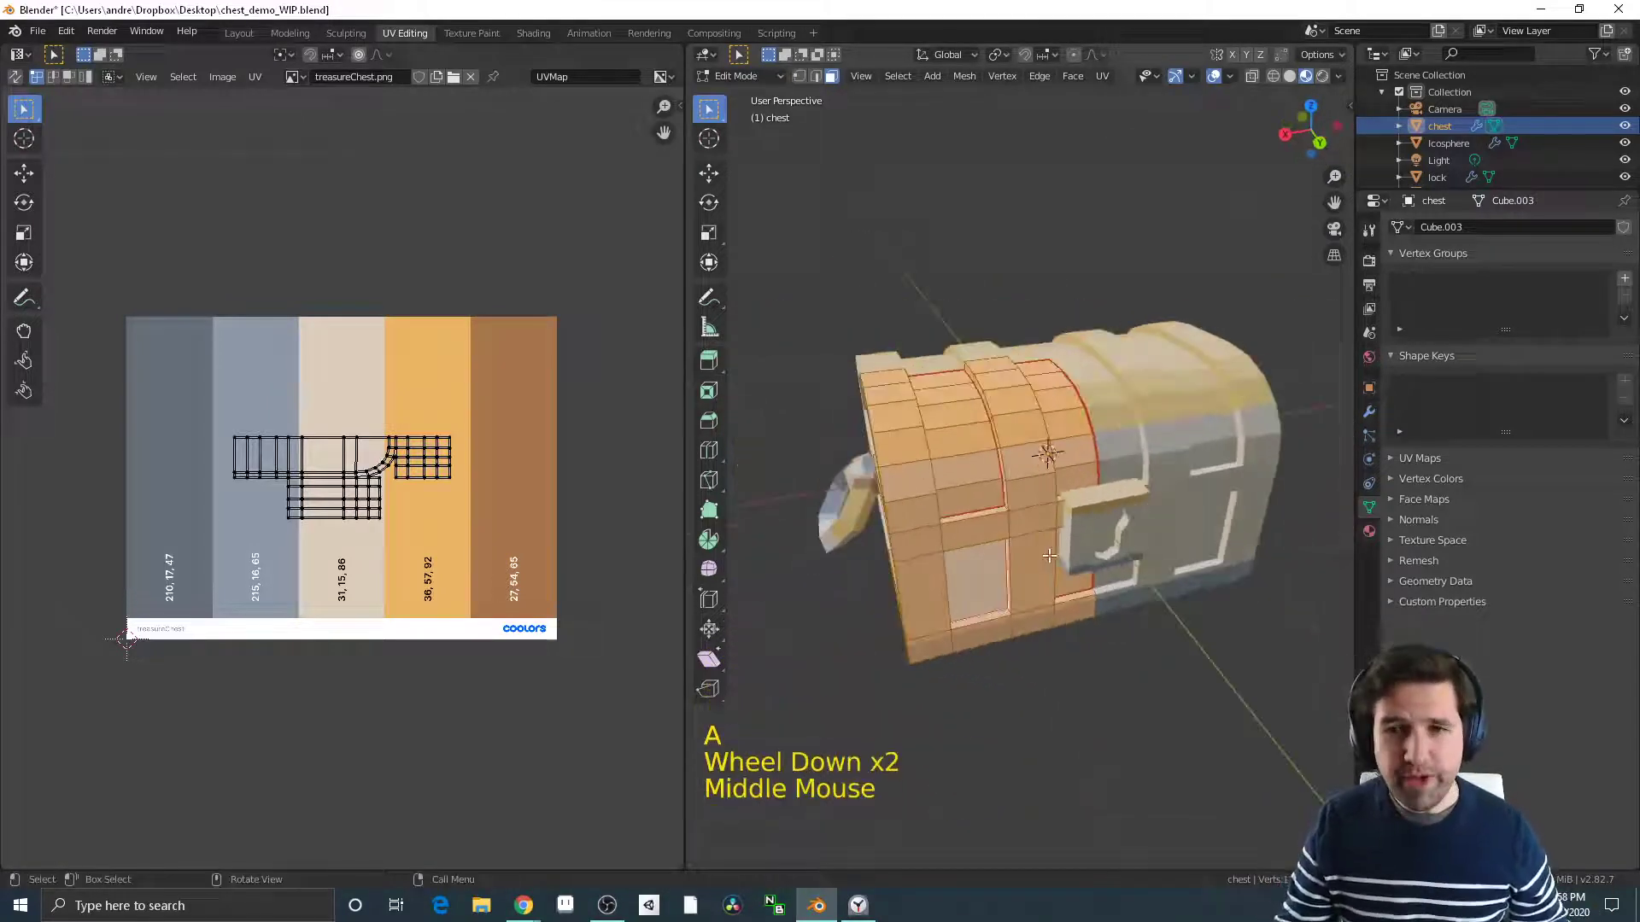
pyautogui.moveTo(946, 572); pyautogui.dragTo(1094, 573, button='middle')
pyautogui.moveTo(894, 462); pyautogui.dragTo(861, 559, button='middle')
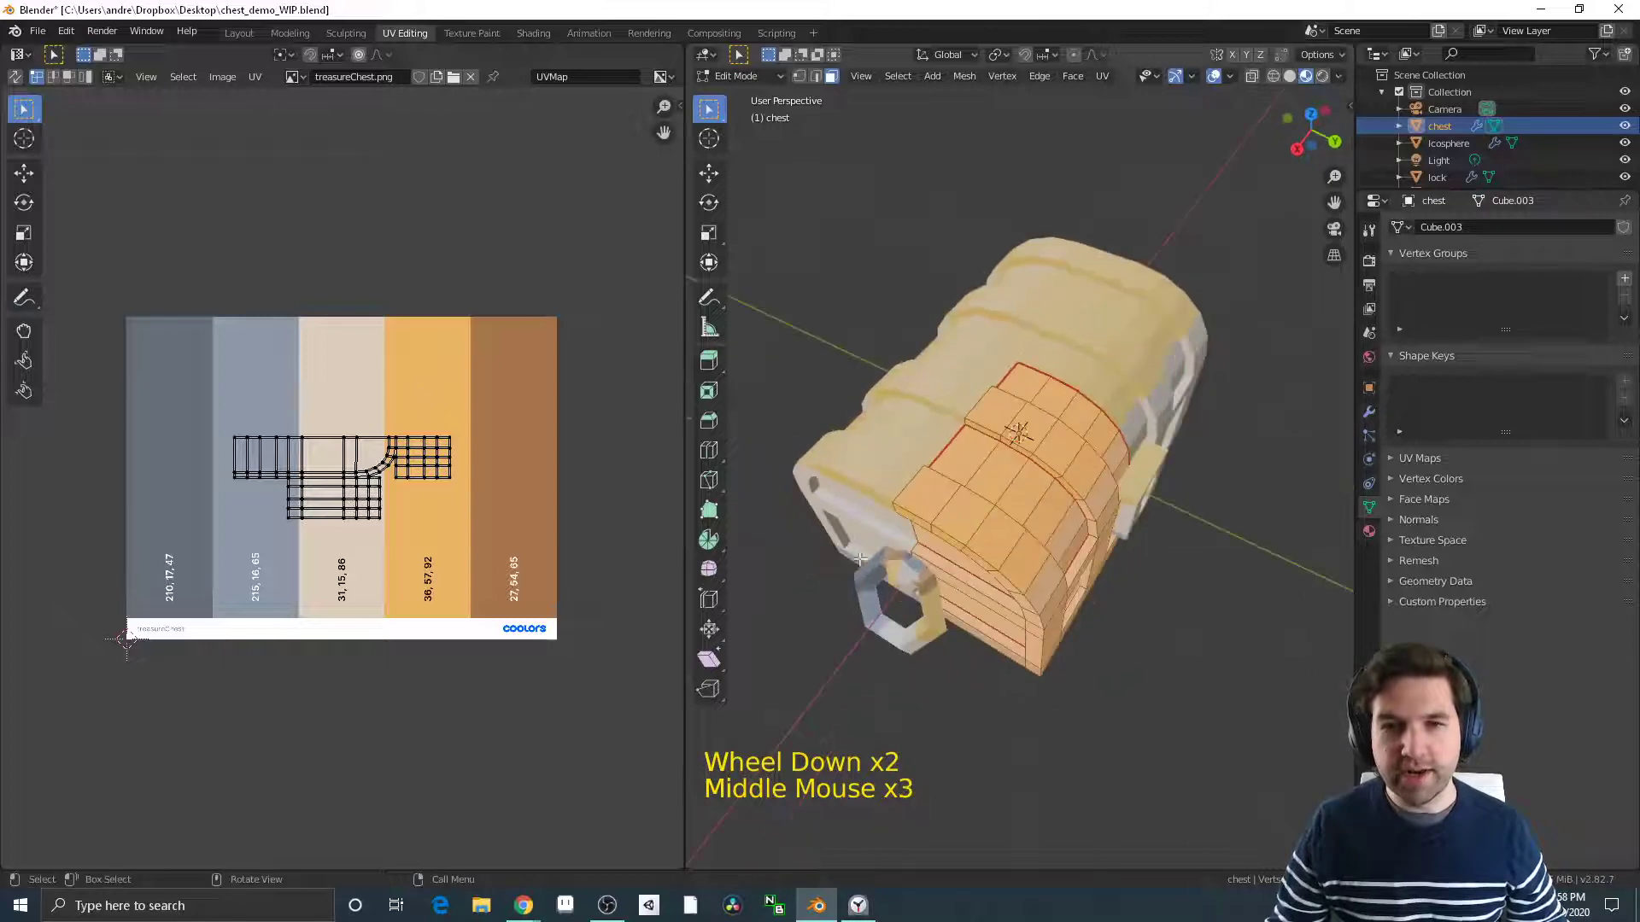
pyautogui.moveTo(1122, 411); pyautogui.dragTo(1010, 510, button='middle')
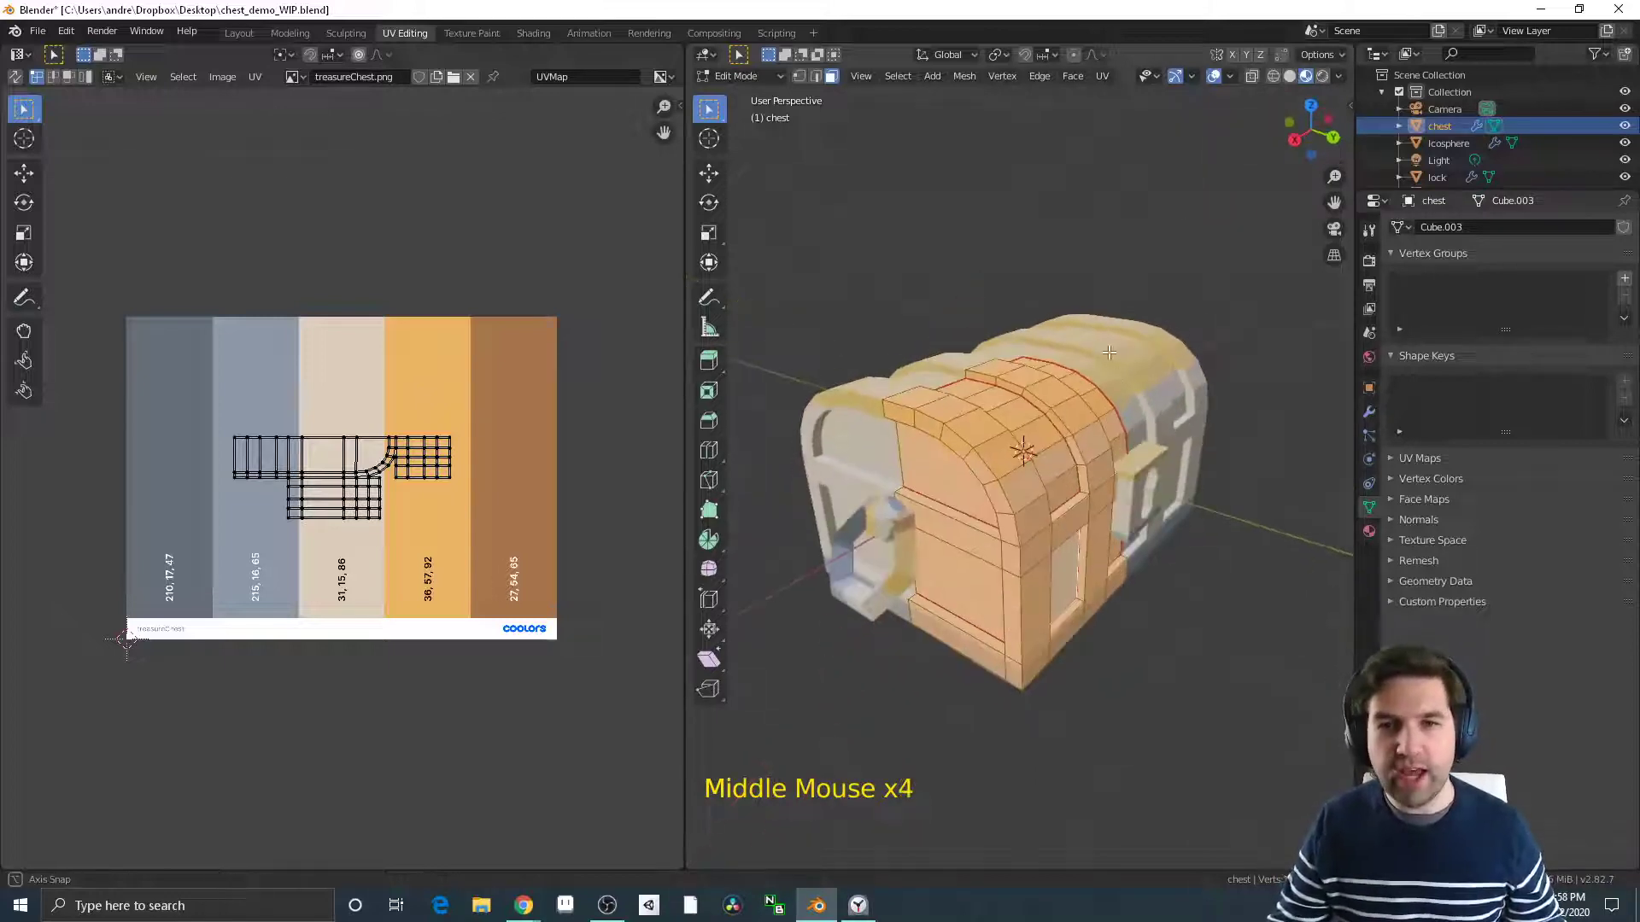
pyautogui.scroll(2, 1010, 510)
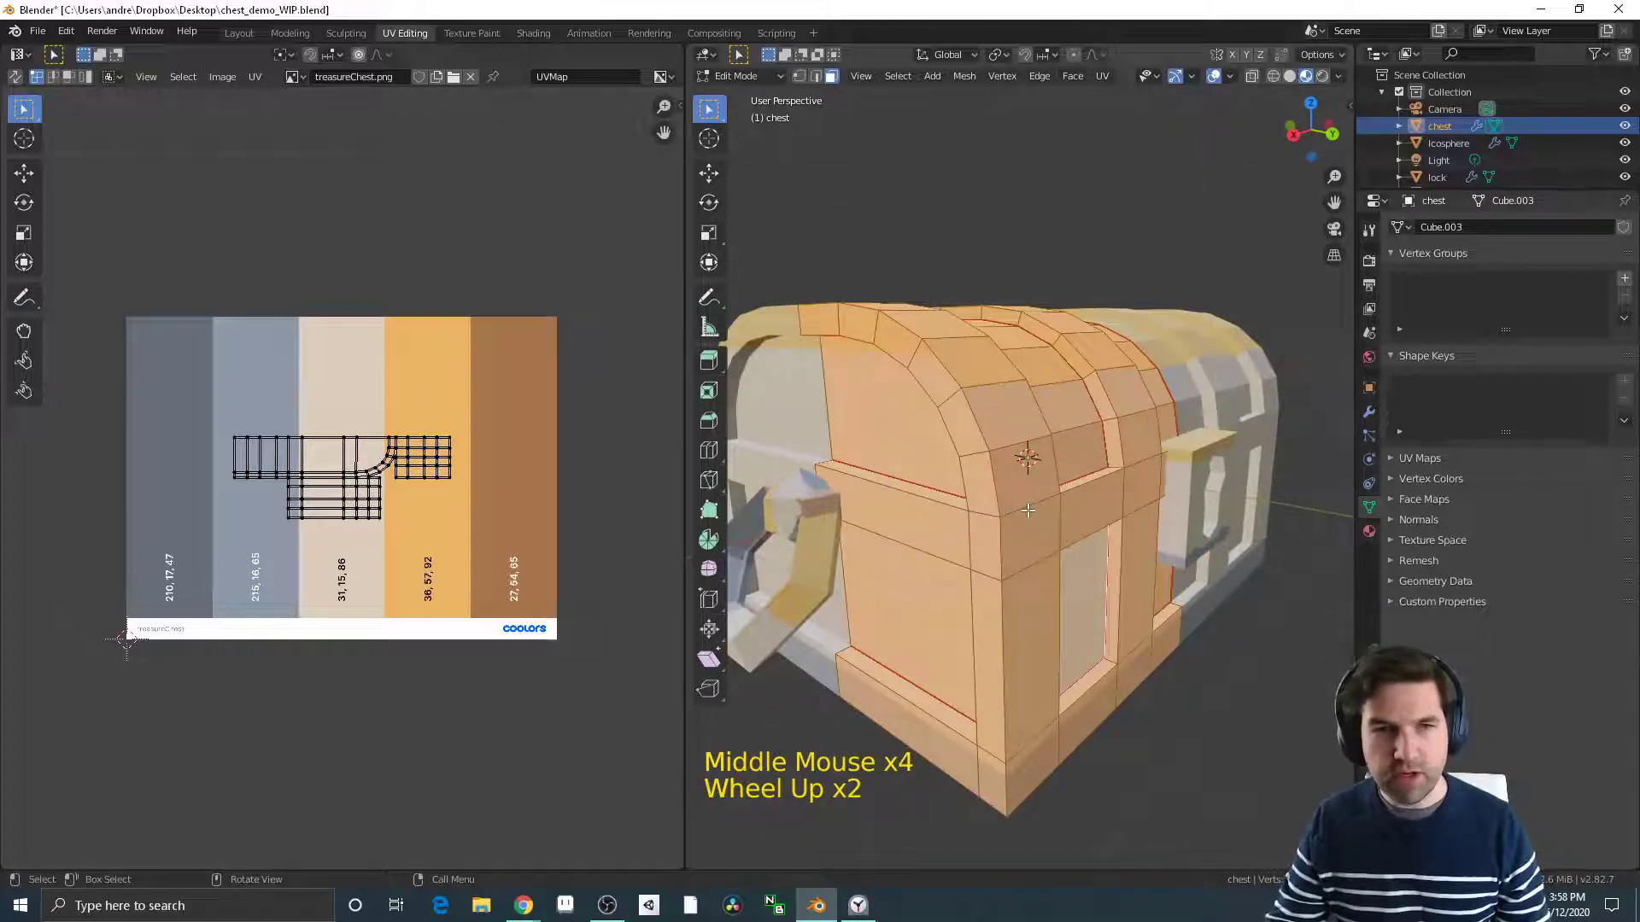
pyautogui.press('u')
pyautogui.click(1028, 510)
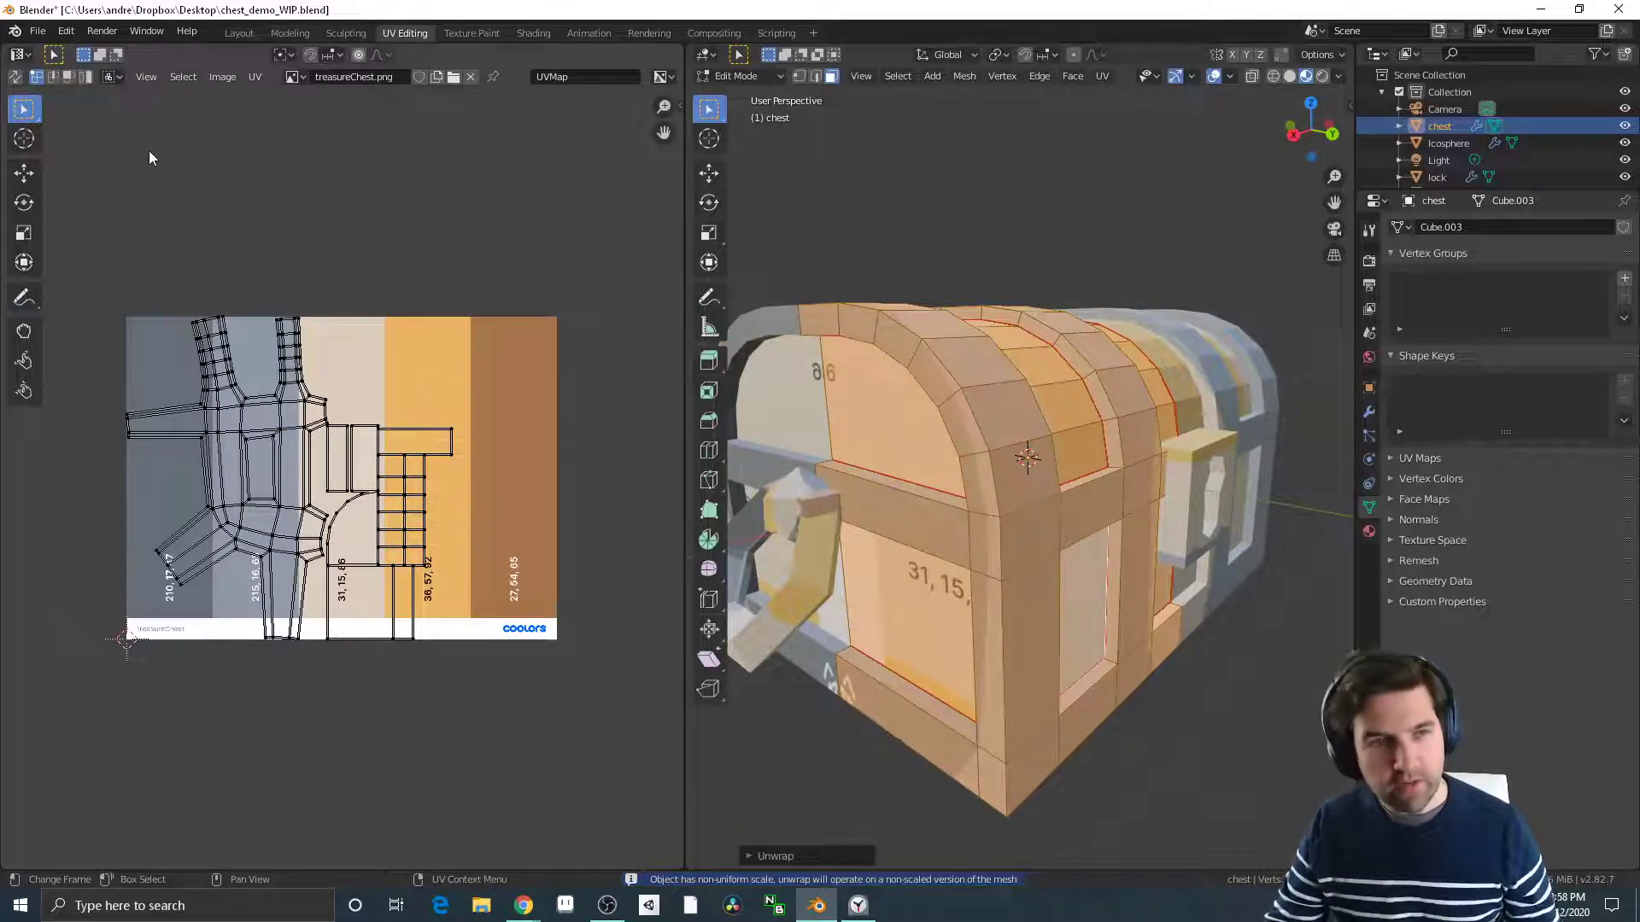
# In UV island select mode, move the two segmented lid panel islands onto the brown palette swatch
pyautogui.press('4')
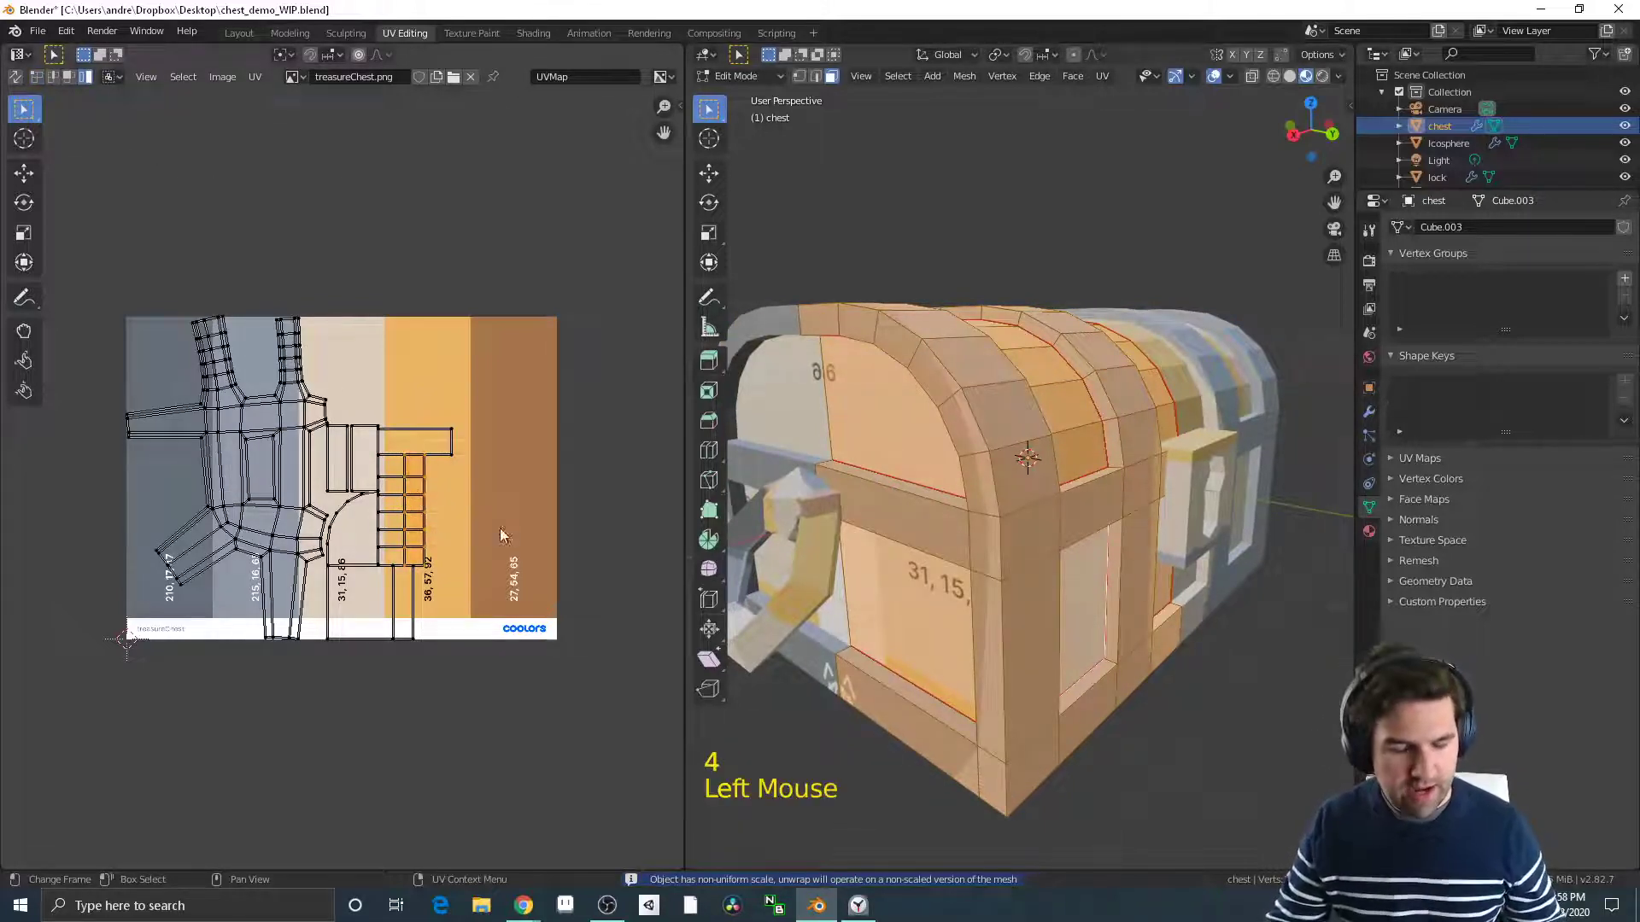
pyautogui.press('g')
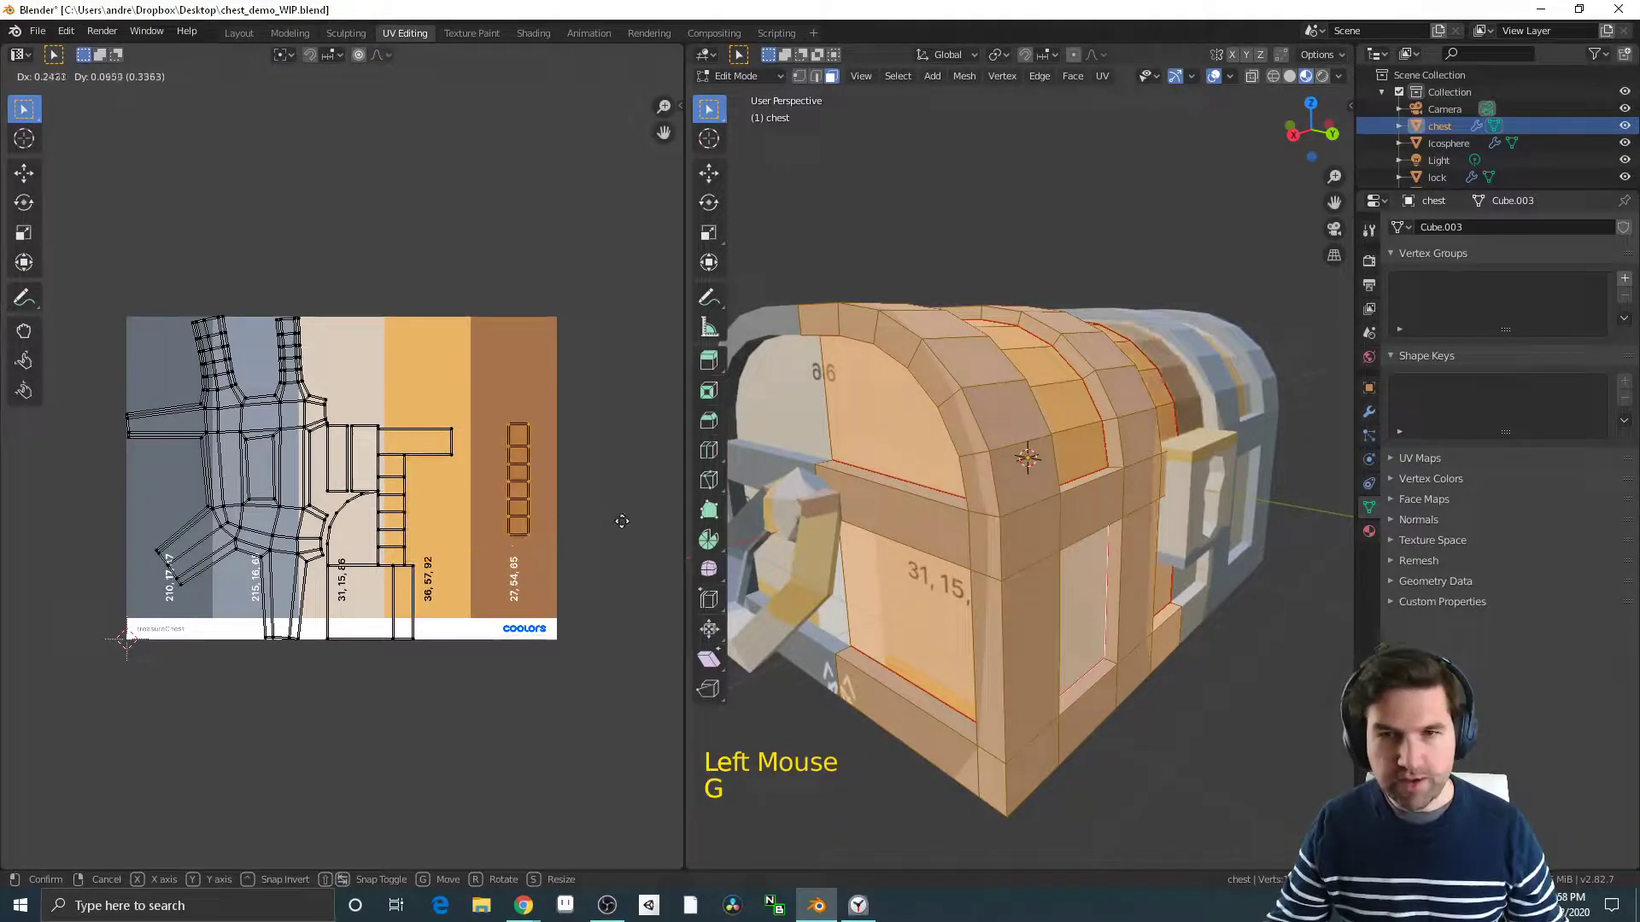
pyautogui.click(477, 511)
pyautogui.click(407, 497)
pyautogui.press('g')
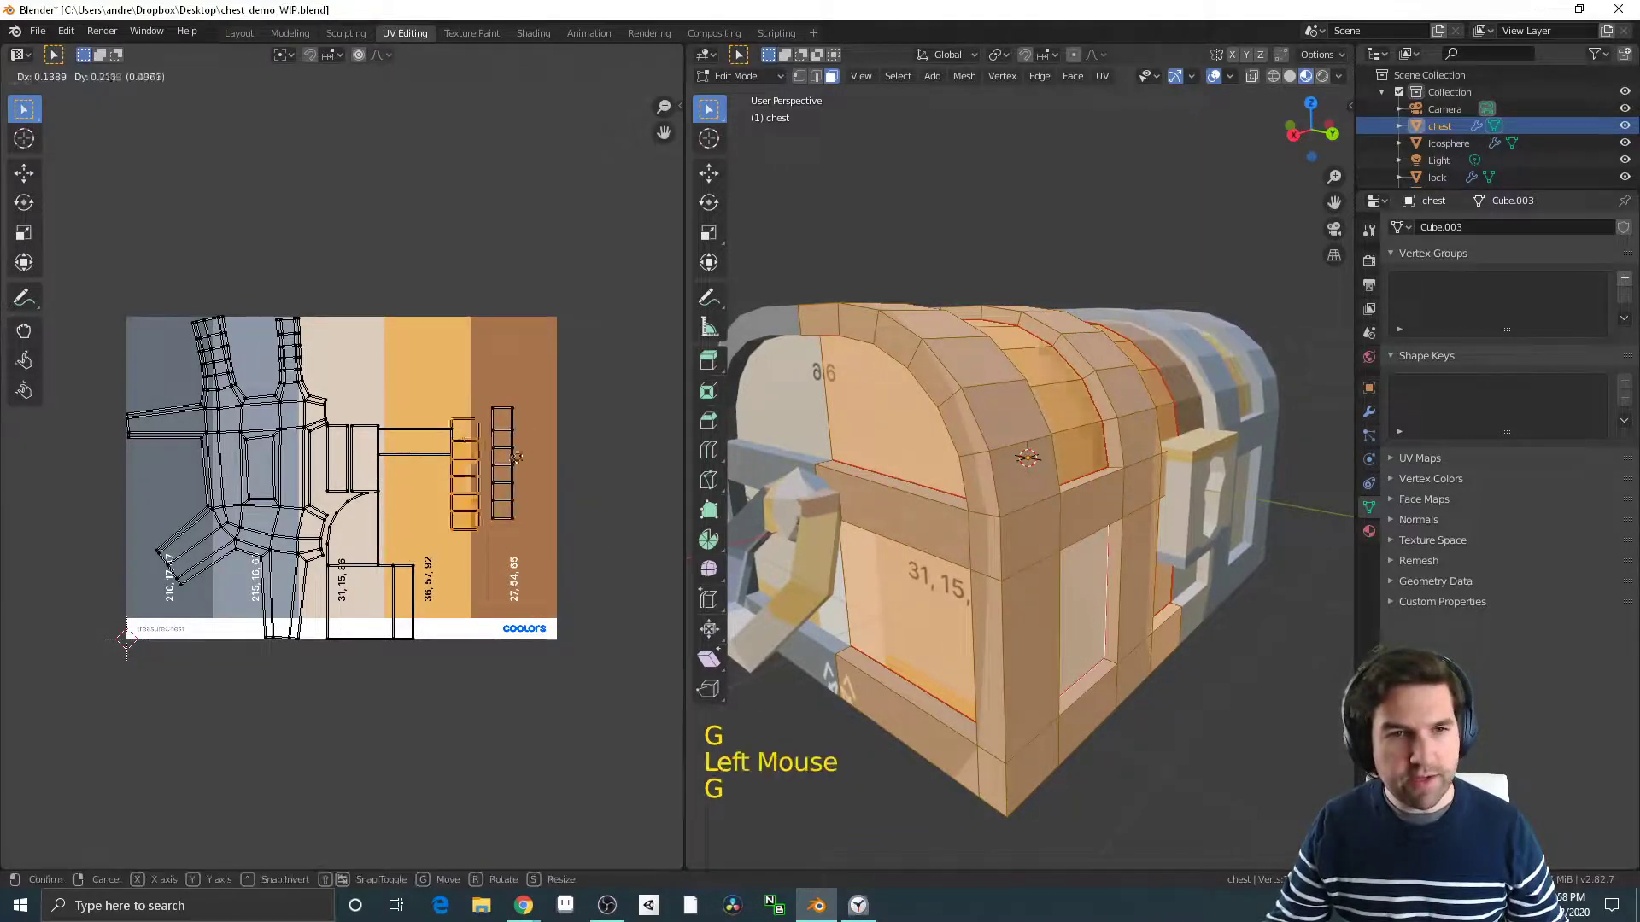
pyautogui.click(518, 436)
# Shrink the narrow horizontal rectangular UV island and move it onto the brown swatch
pyautogui.click(430, 446)
pyautogui.press('g')
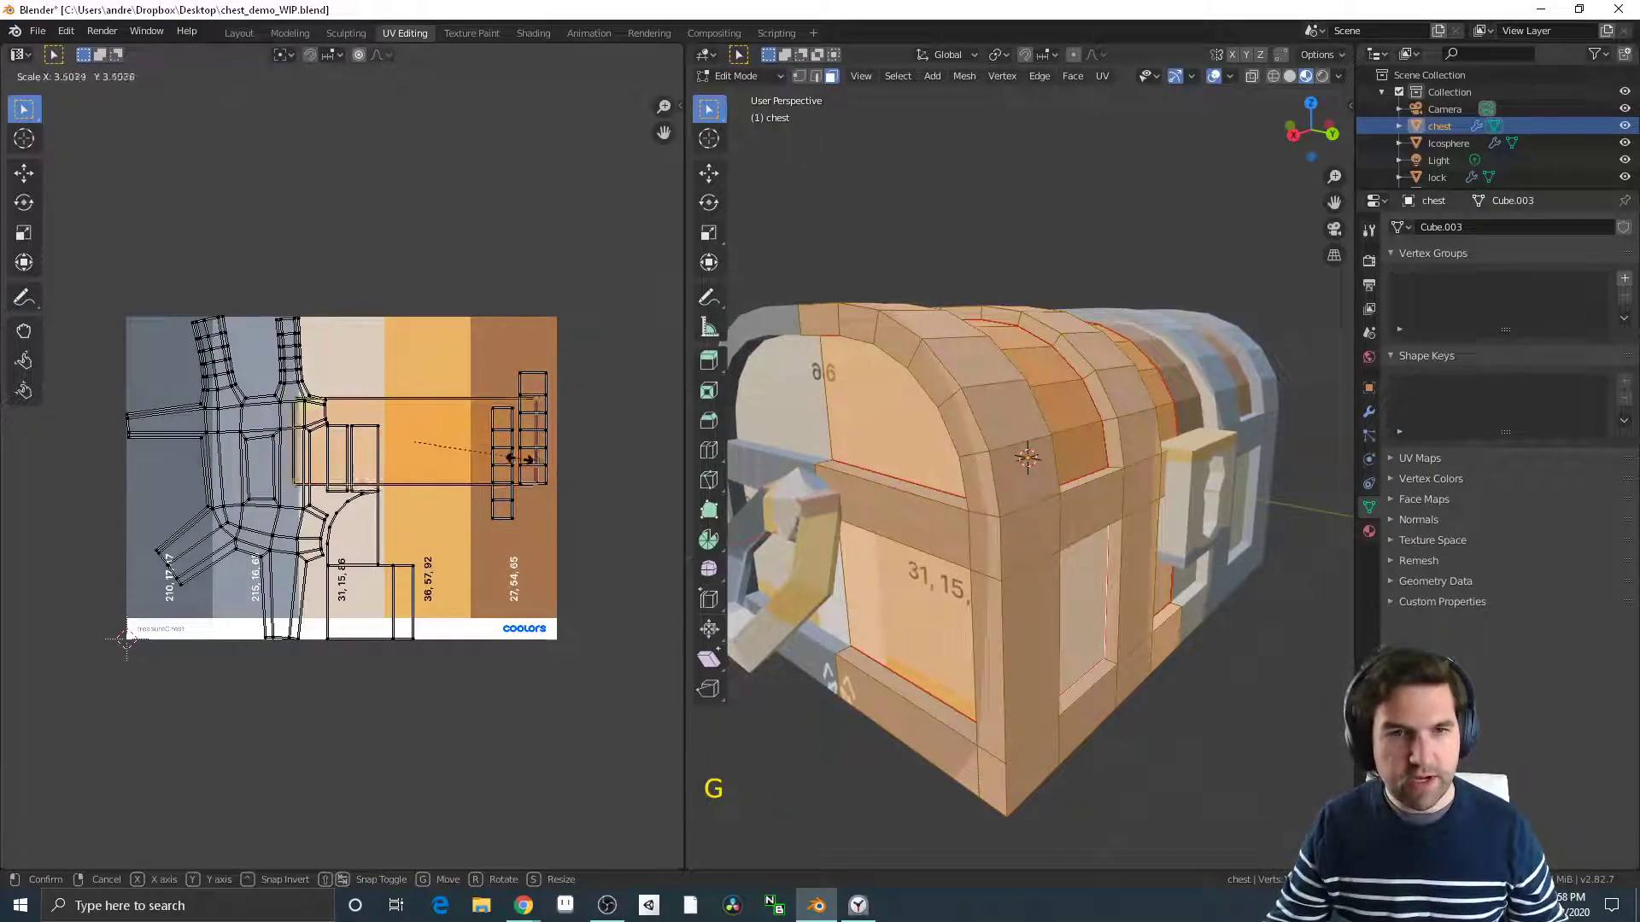
pyautogui.press('s')
pyautogui.click(417, 457)
pyautogui.press('g')
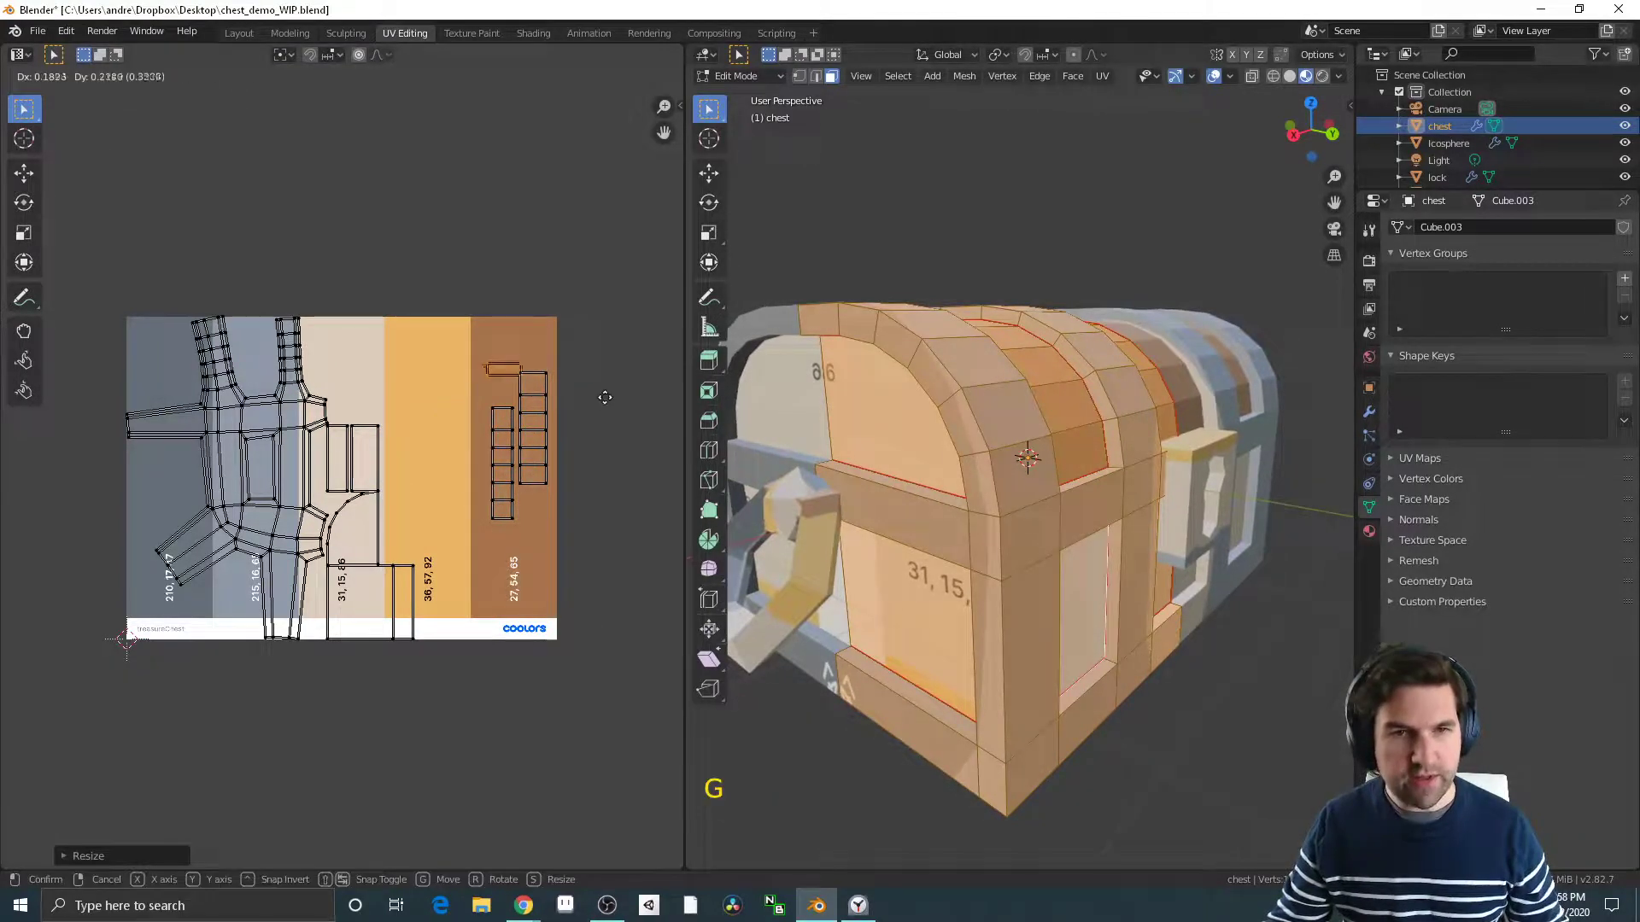
pyautogui.click(613, 394)
# Shrink the large branching UV island of the chest's frame and move it onto the yellow swatch
pyautogui.click(293, 473)
pyautogui.press('s')
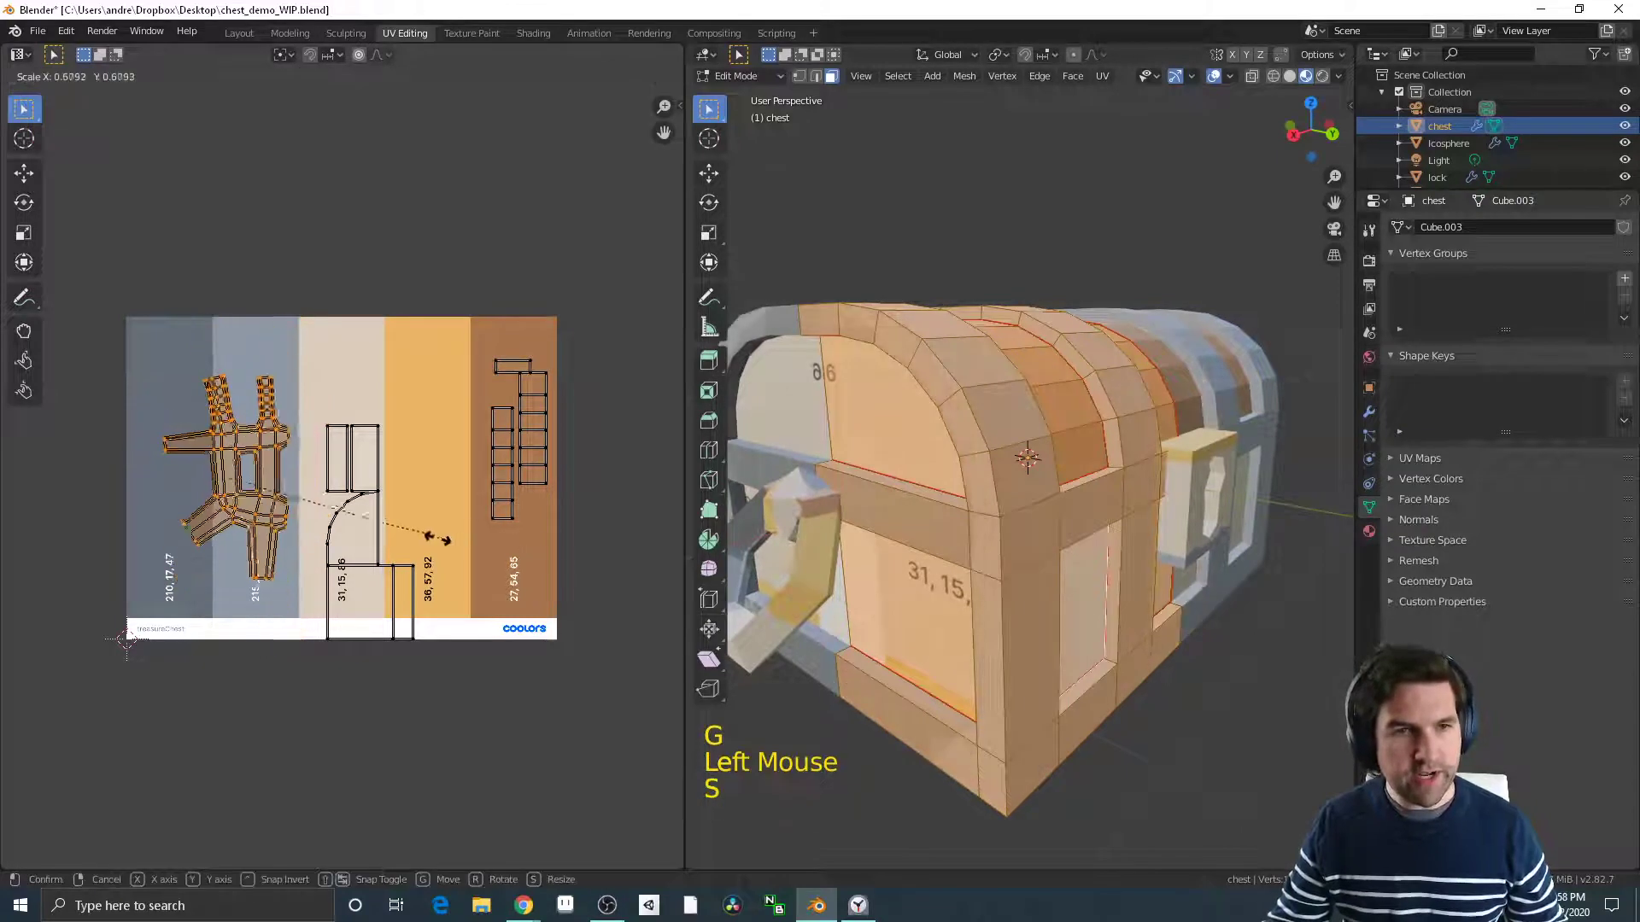
pyautogui.click(353, 536)
pyautogui.press('g')
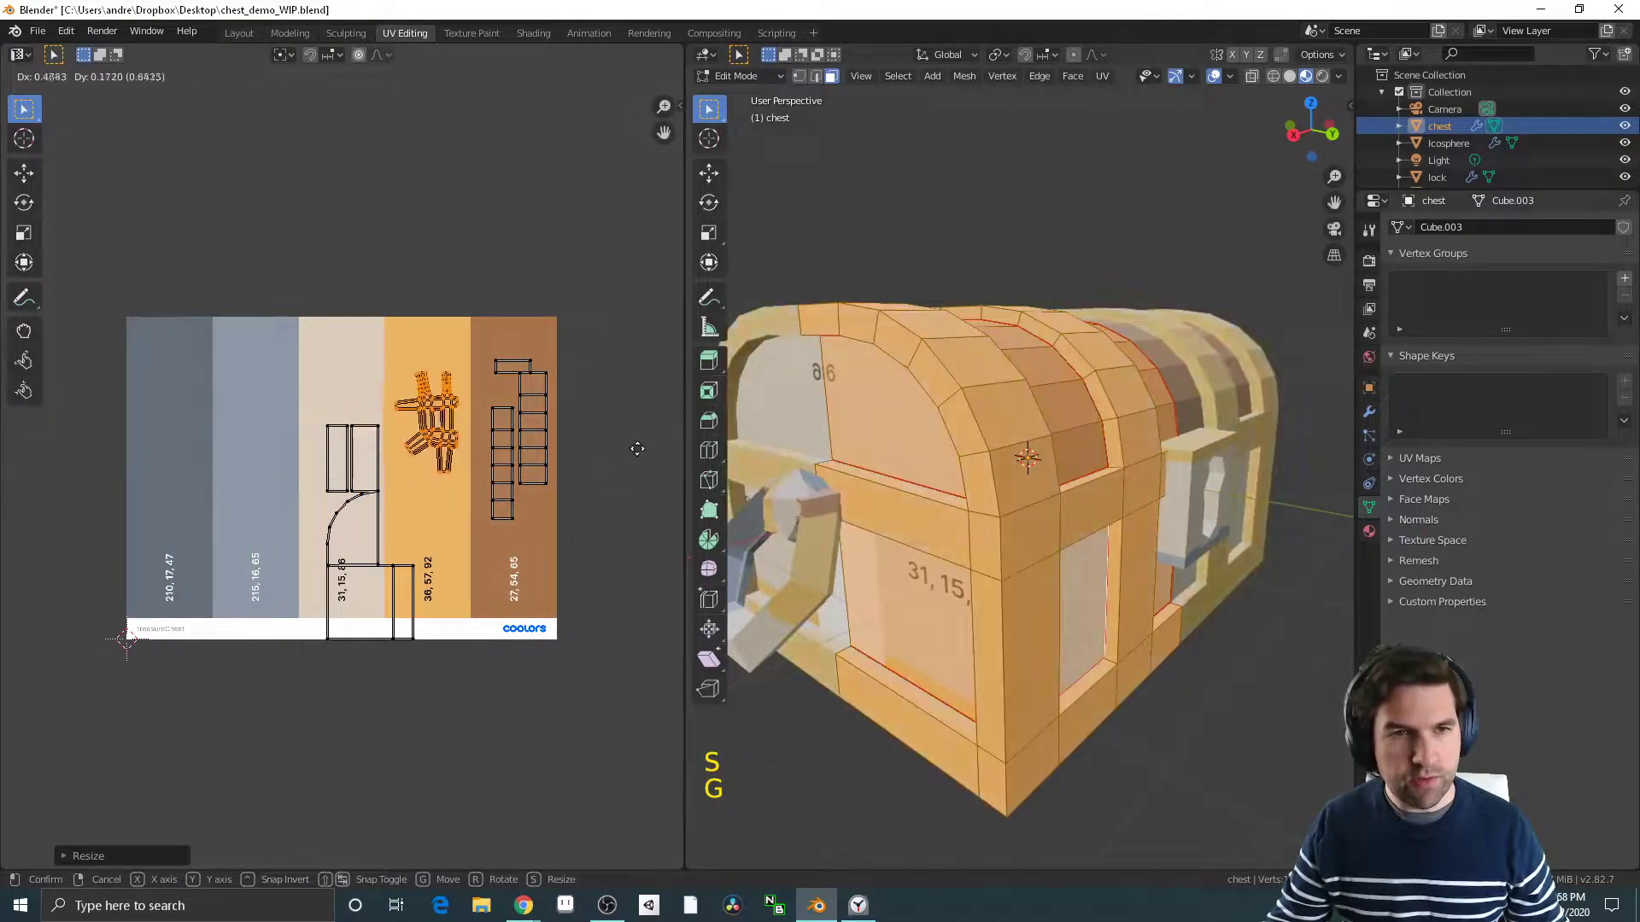
pyautogui.click(382, 492)
# Shrink the arched side panel's UV island and move it onto the brown swatch
pyautogui.click(355, 521)
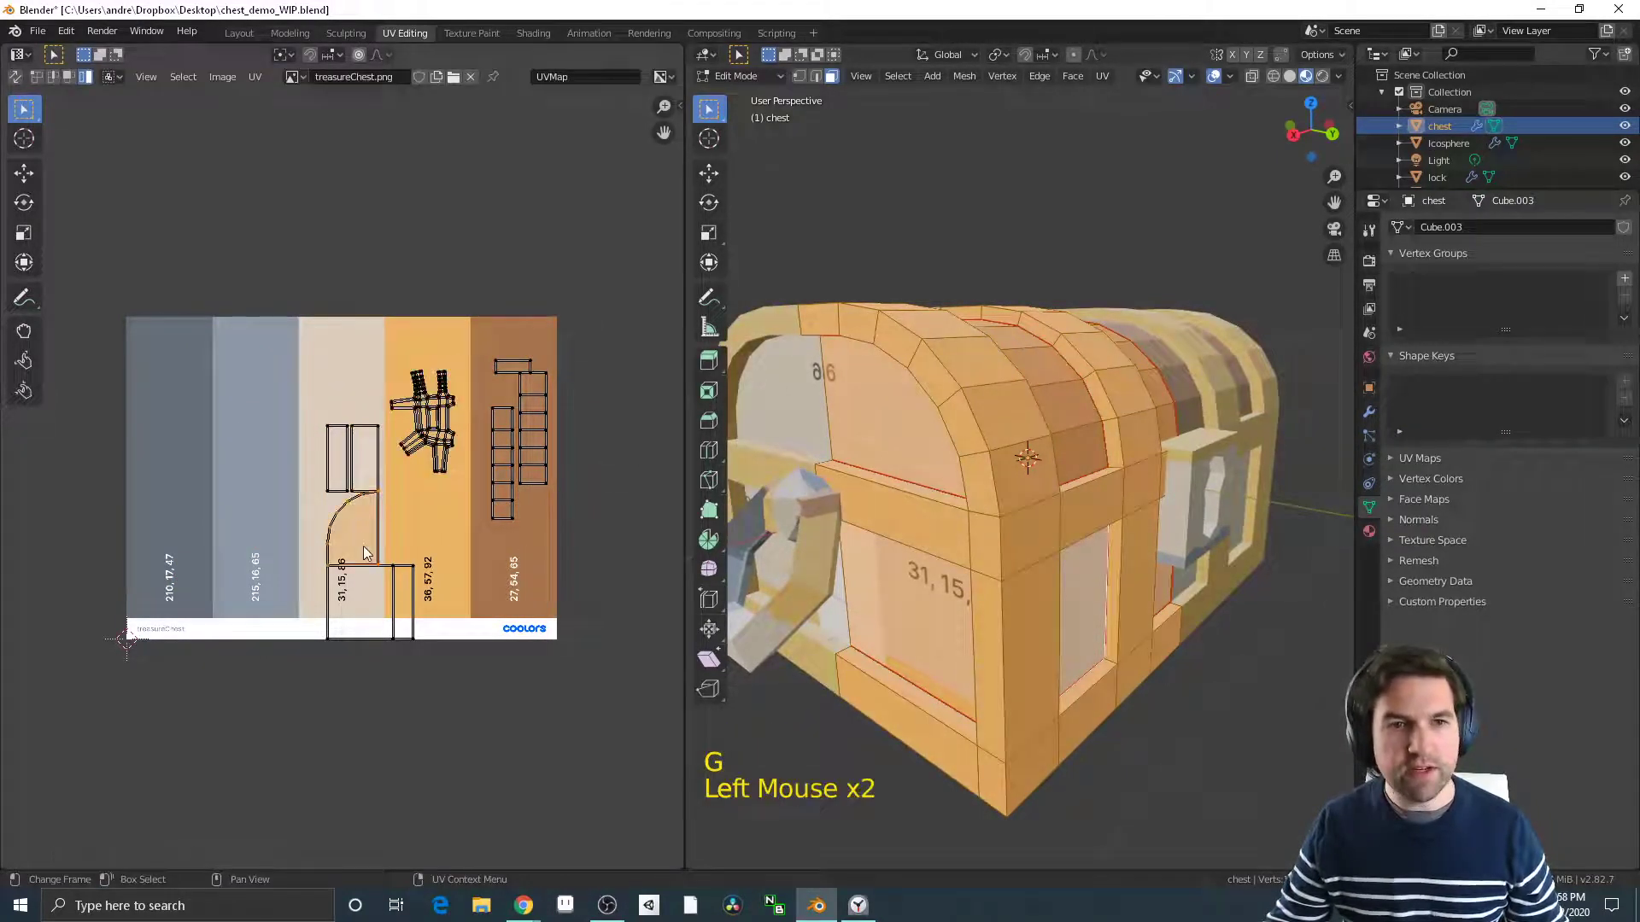
pyautogui.press('s')
pyautogui.click(487, 551)
pyautogui.press('g')
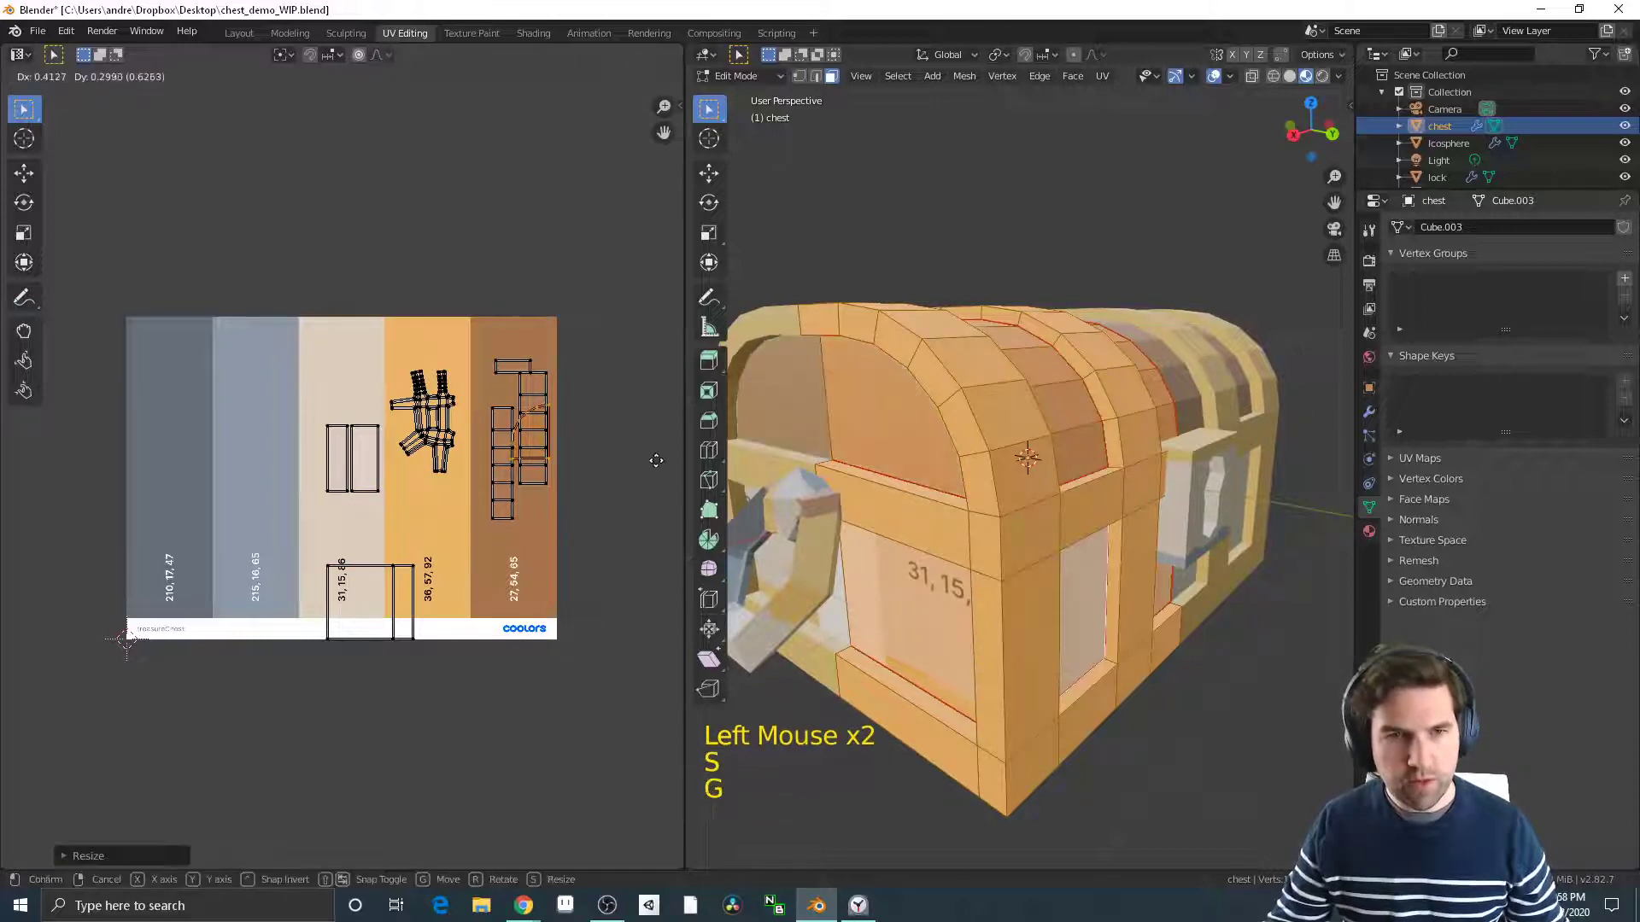
pyautogui.click(665, 447)
# Move the lower side panel's UV island and the narrow rectangular island beside it onto the brown swatch
pyautogui.click(405, 610)
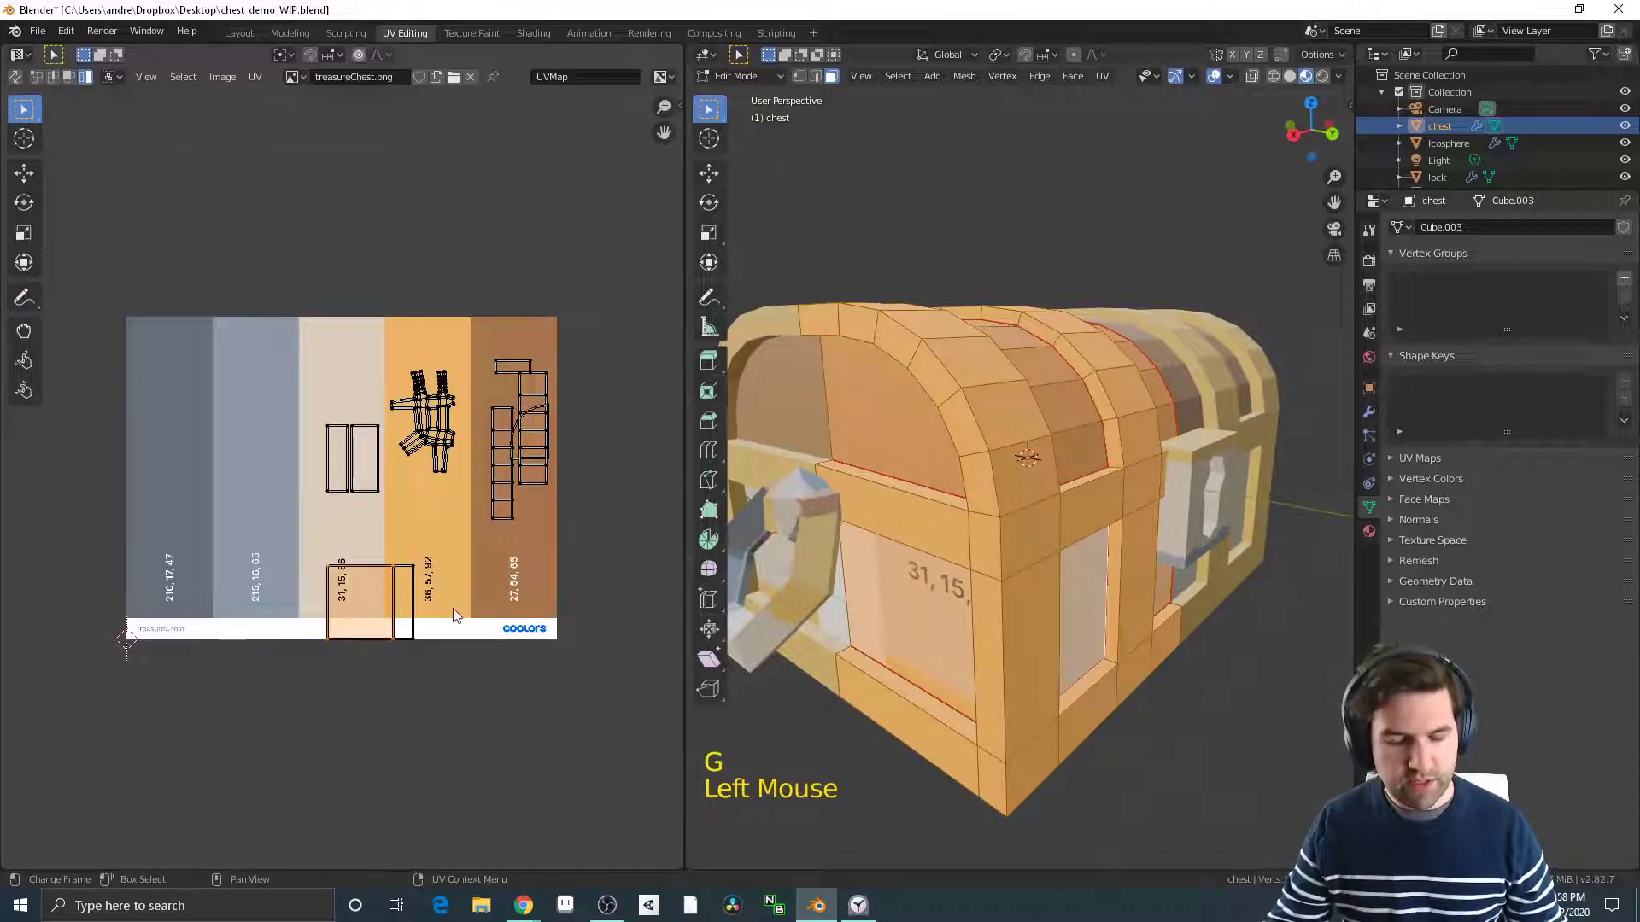
pyautogui.press('g')
pyautogui.click(608, 508)
pyautogui.click(409, 618)
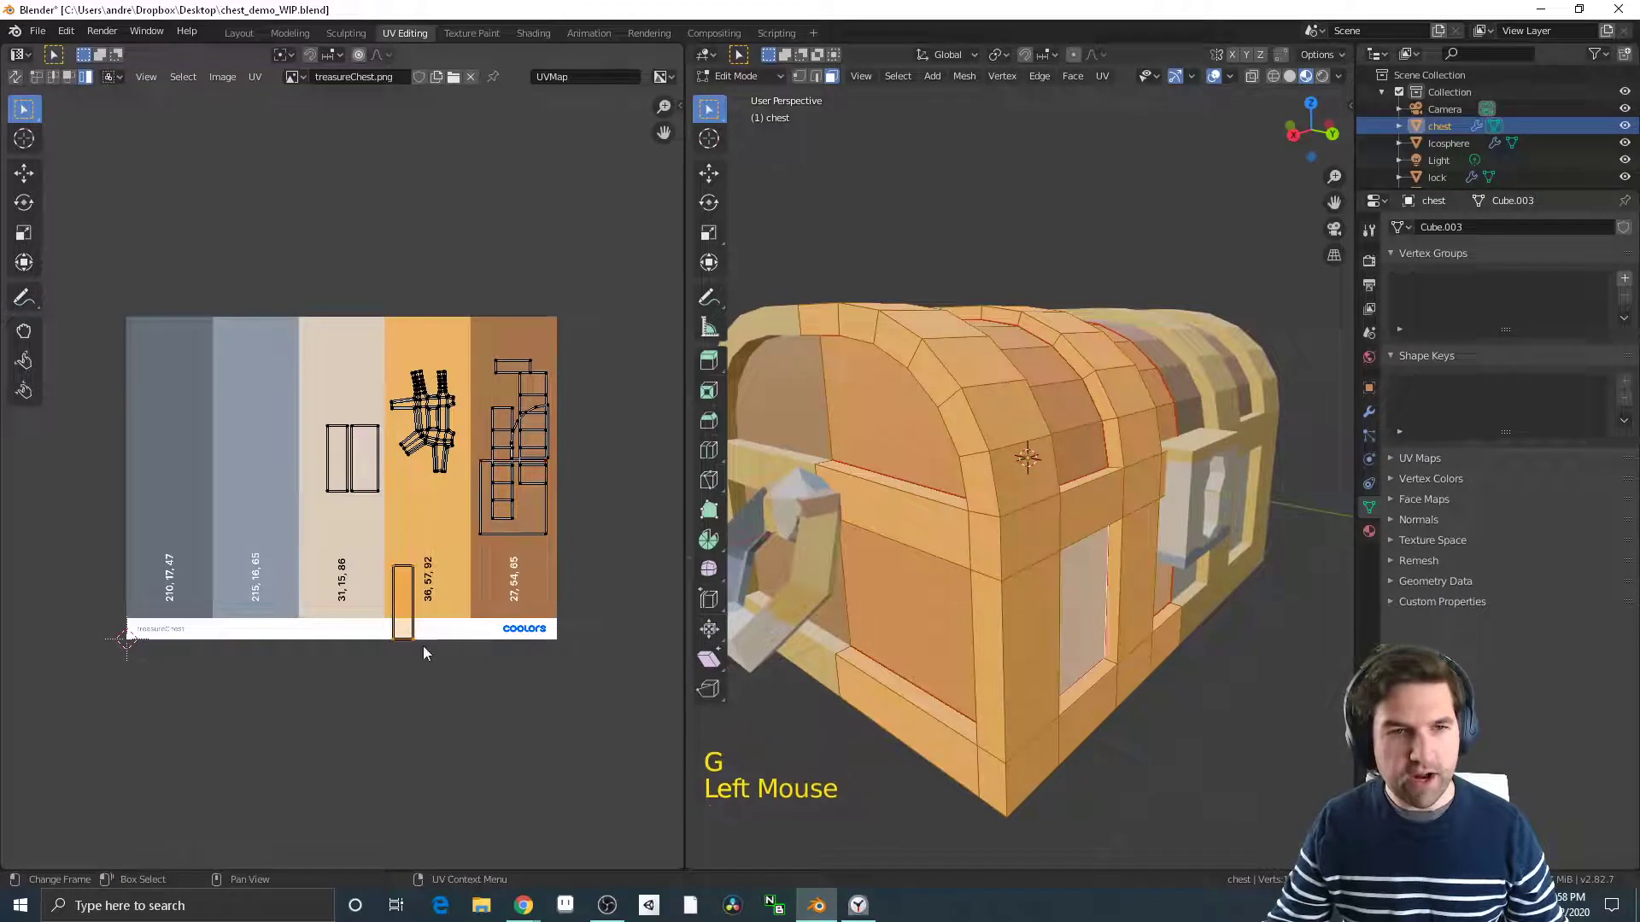
pyautogui.press('g')
pyautogui.click(531, 481)
# Move the two remaining upright rectangular UV islands from the beige swatch onto the brown swatch
pyautogui.click(387, 486)
pyautogui.press('g')
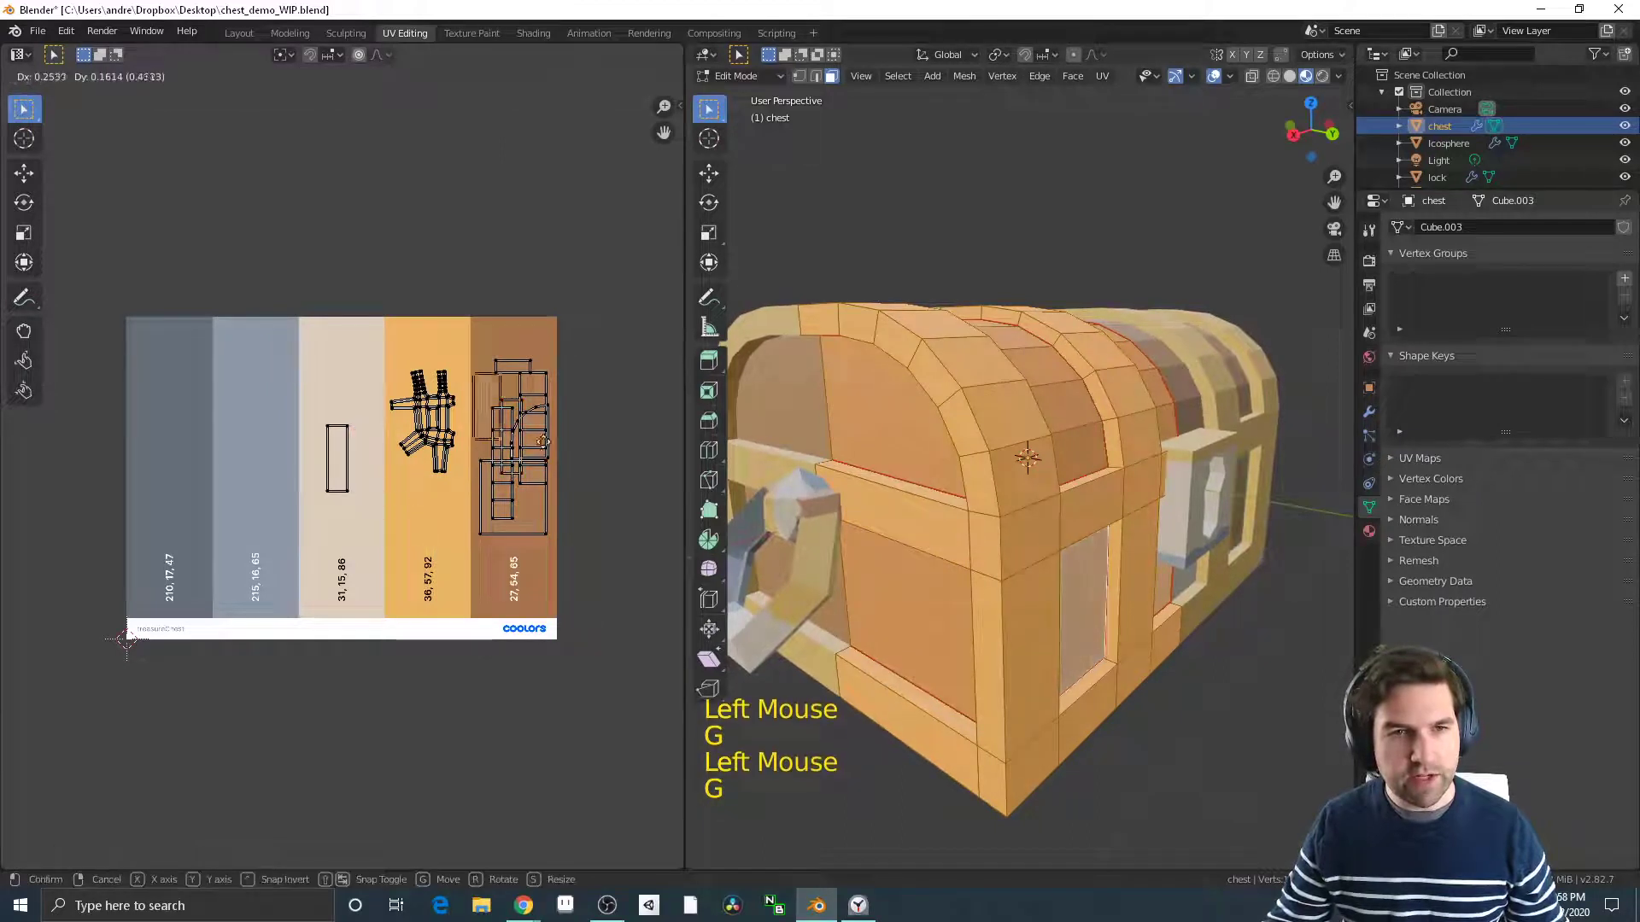
pyautogui.click(534, 447)
pyautogui.click(360, 496)
pyautogui.press('g')
pyautogui.click(548, 458)
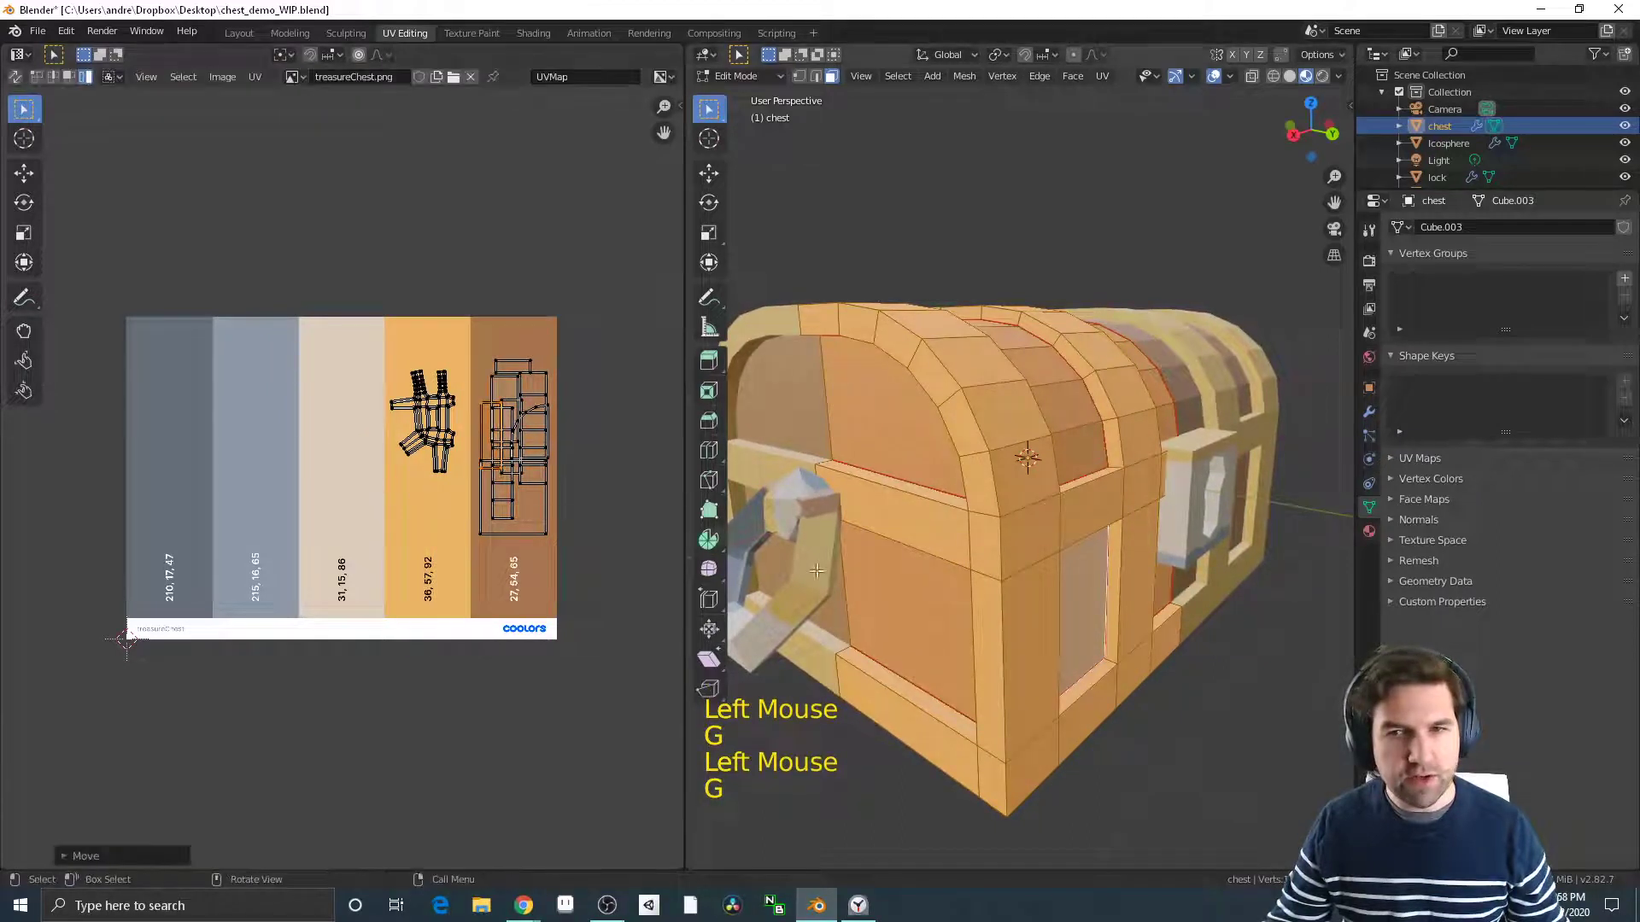
# Leave the chest mesh and open the lock object for mesh editing with all its faces selected
pyautogui.moveTo(1206, 698); pyautogui.dragTo(991, 538, button='middle')
pyautogui.scroll(-2, 1177, 689)
pyautogui.press('Tab')
pyautogui.press('Tab')
pyautogui.press('Tab')
pyautogui.click(1080, 545)
pyautogui.press('Tab')
pyautogui.scroll(2, 1072, 537)
pyautogui.scroll(-1, 1072, 536)
pyautogui.scroll(2, 1072, 536)
pyautogui.scroll(-1, 990, 551)
pyautogui.press('a')
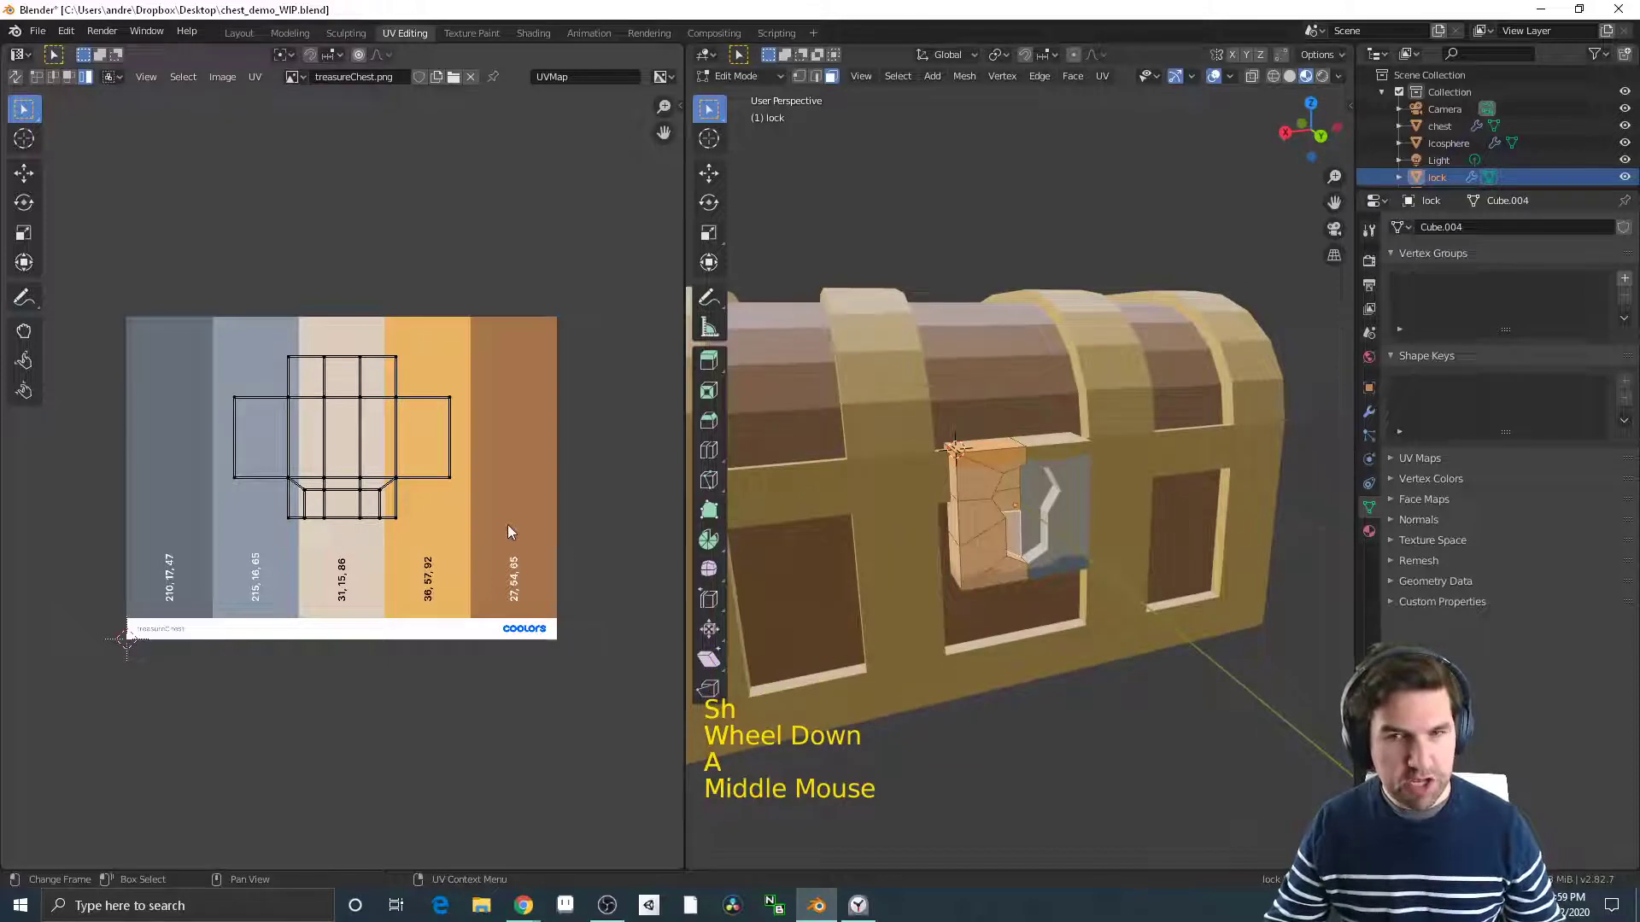
# Select all of the lock's UVs, shrink them and move them onto the dark blue-grey swatch
pyautogui.press('s')
pyautogui.press('a')
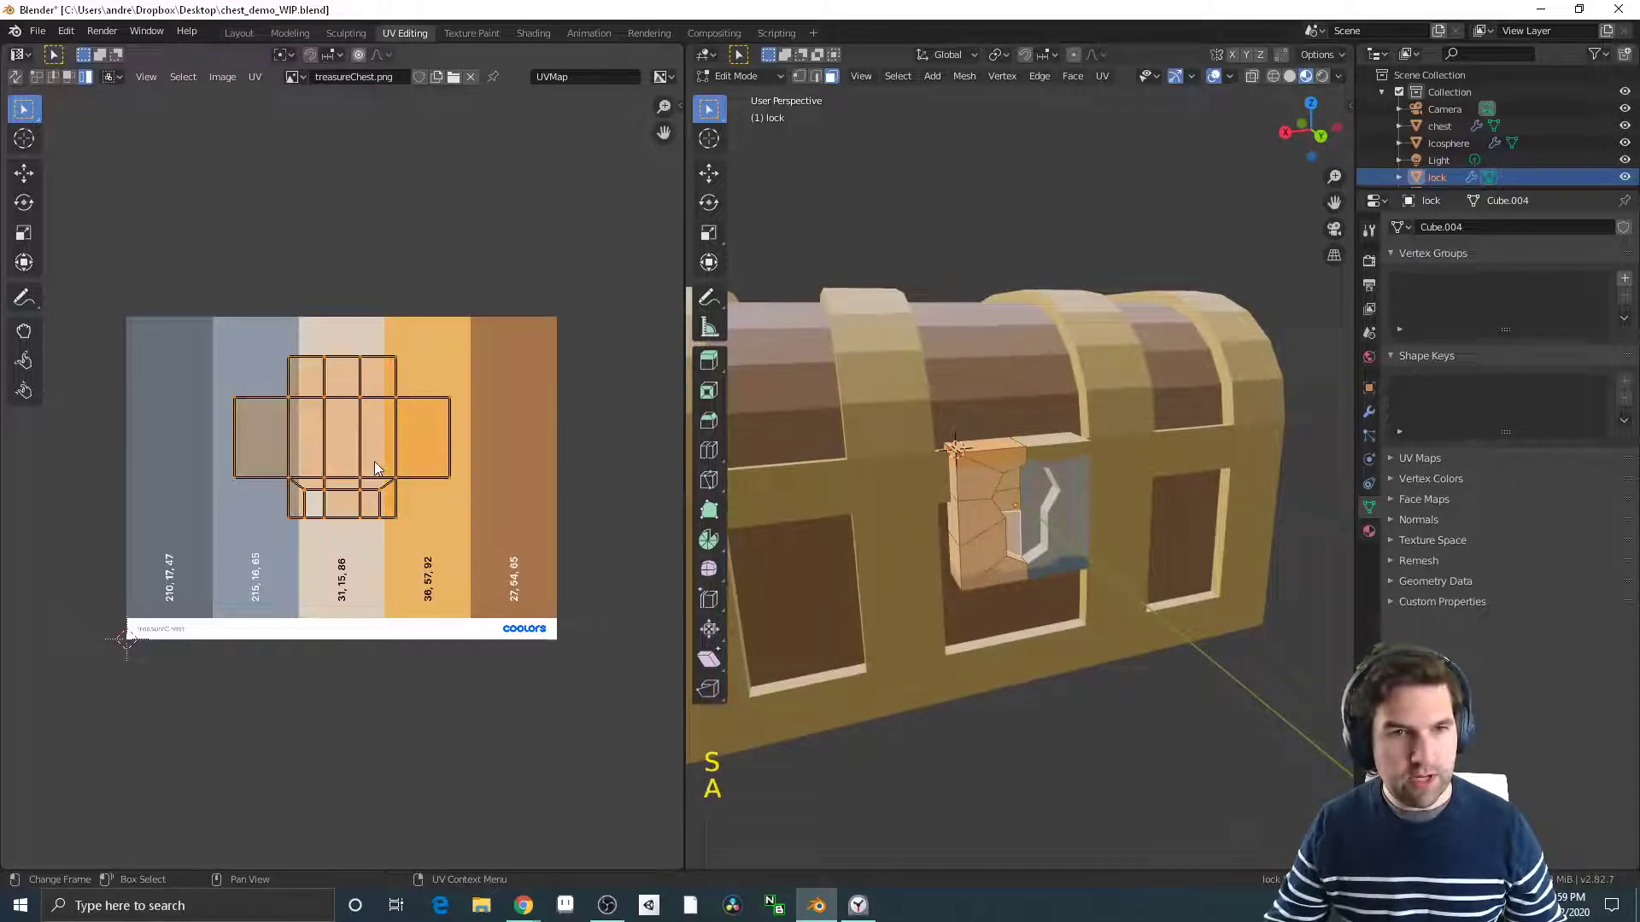
pyautogui.press('s')
pyautogui.click(406, 471)
pyautogui.press('g')
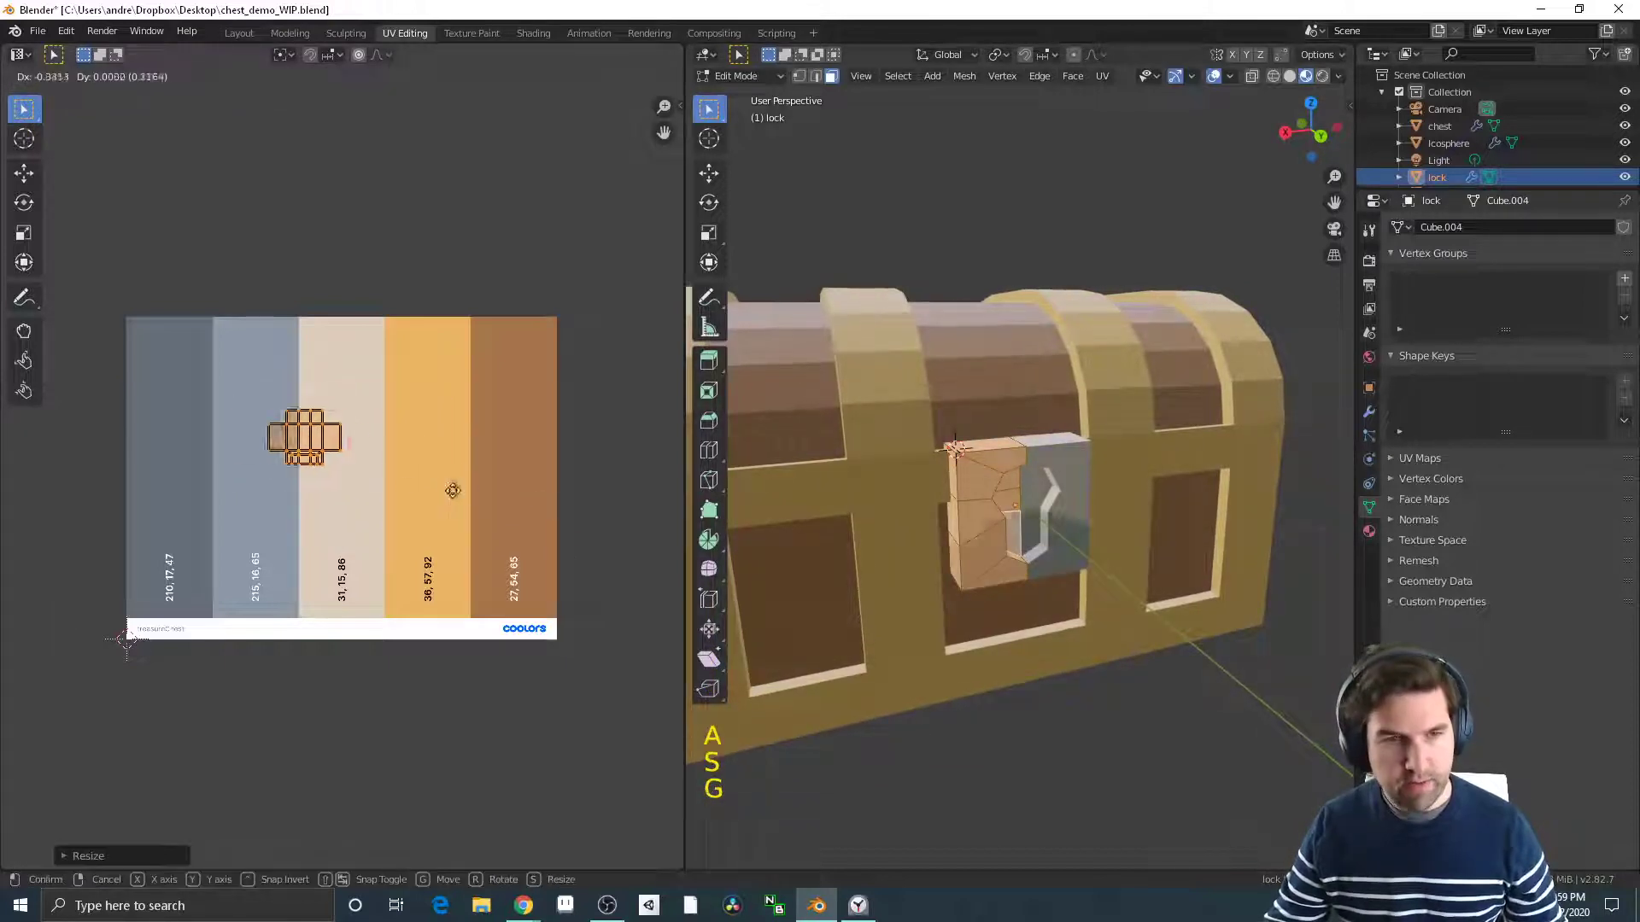
pyautogui.click(341, 494)
pyautogui.click(1068, 798)
pyautogui.moveTo(1068, 799); pyautogui.dragTo(978, 700, button='middle')
pyautogui.scroll(-2, 980, 684)
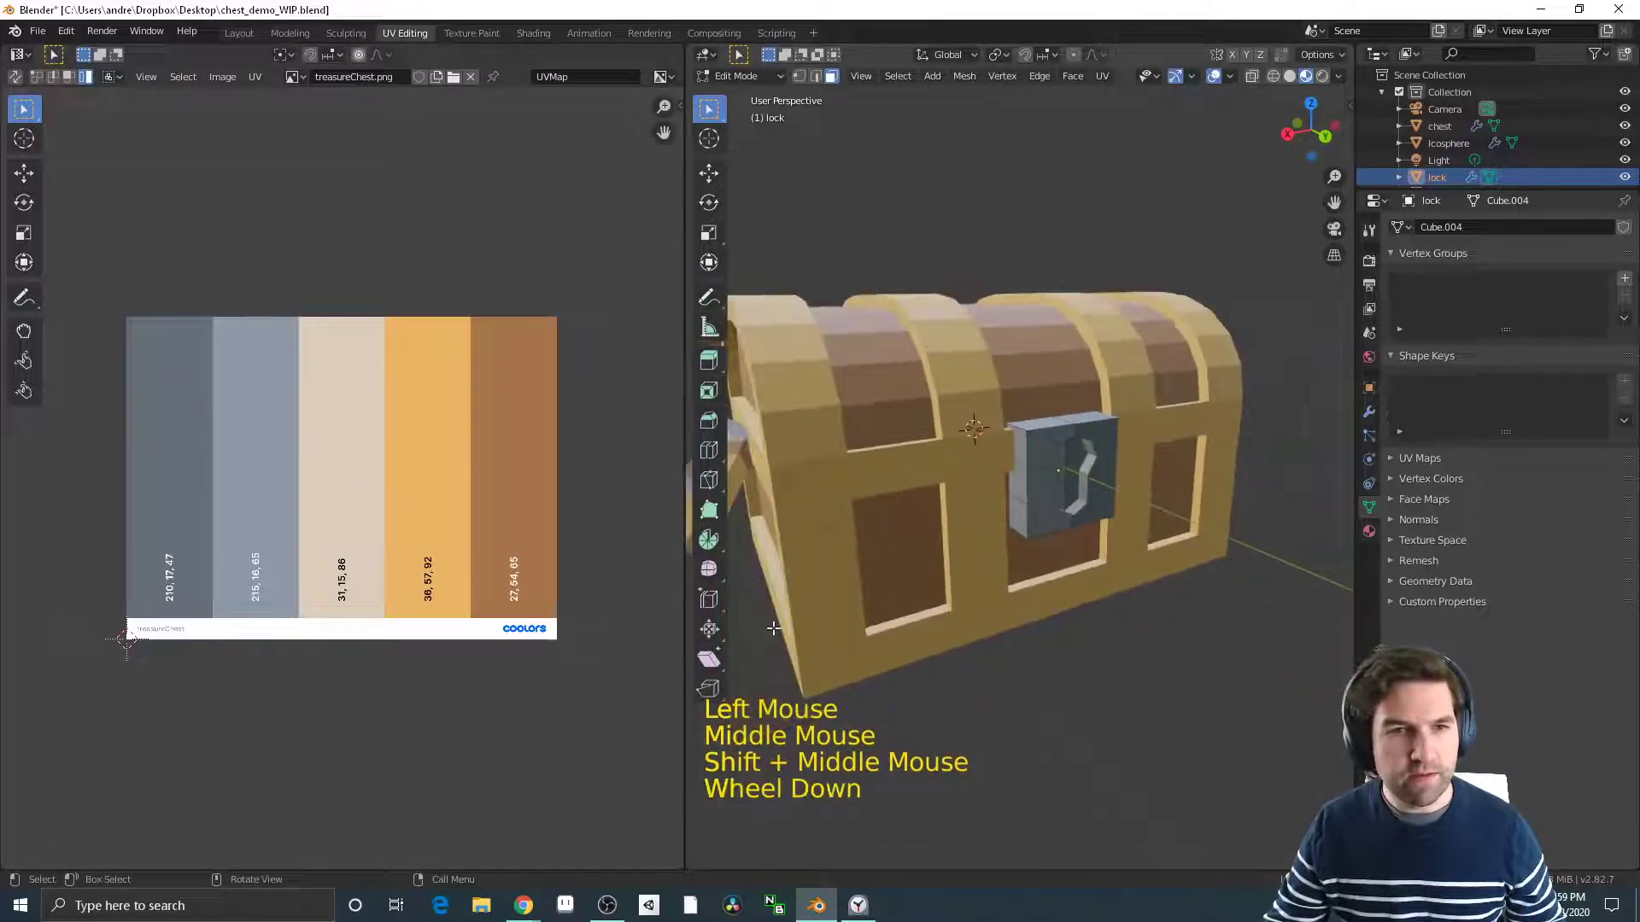
# Select all of the lock's UVs and move them from the dark to the light blue-grey swatch
pyautogui.click(1036, 457)
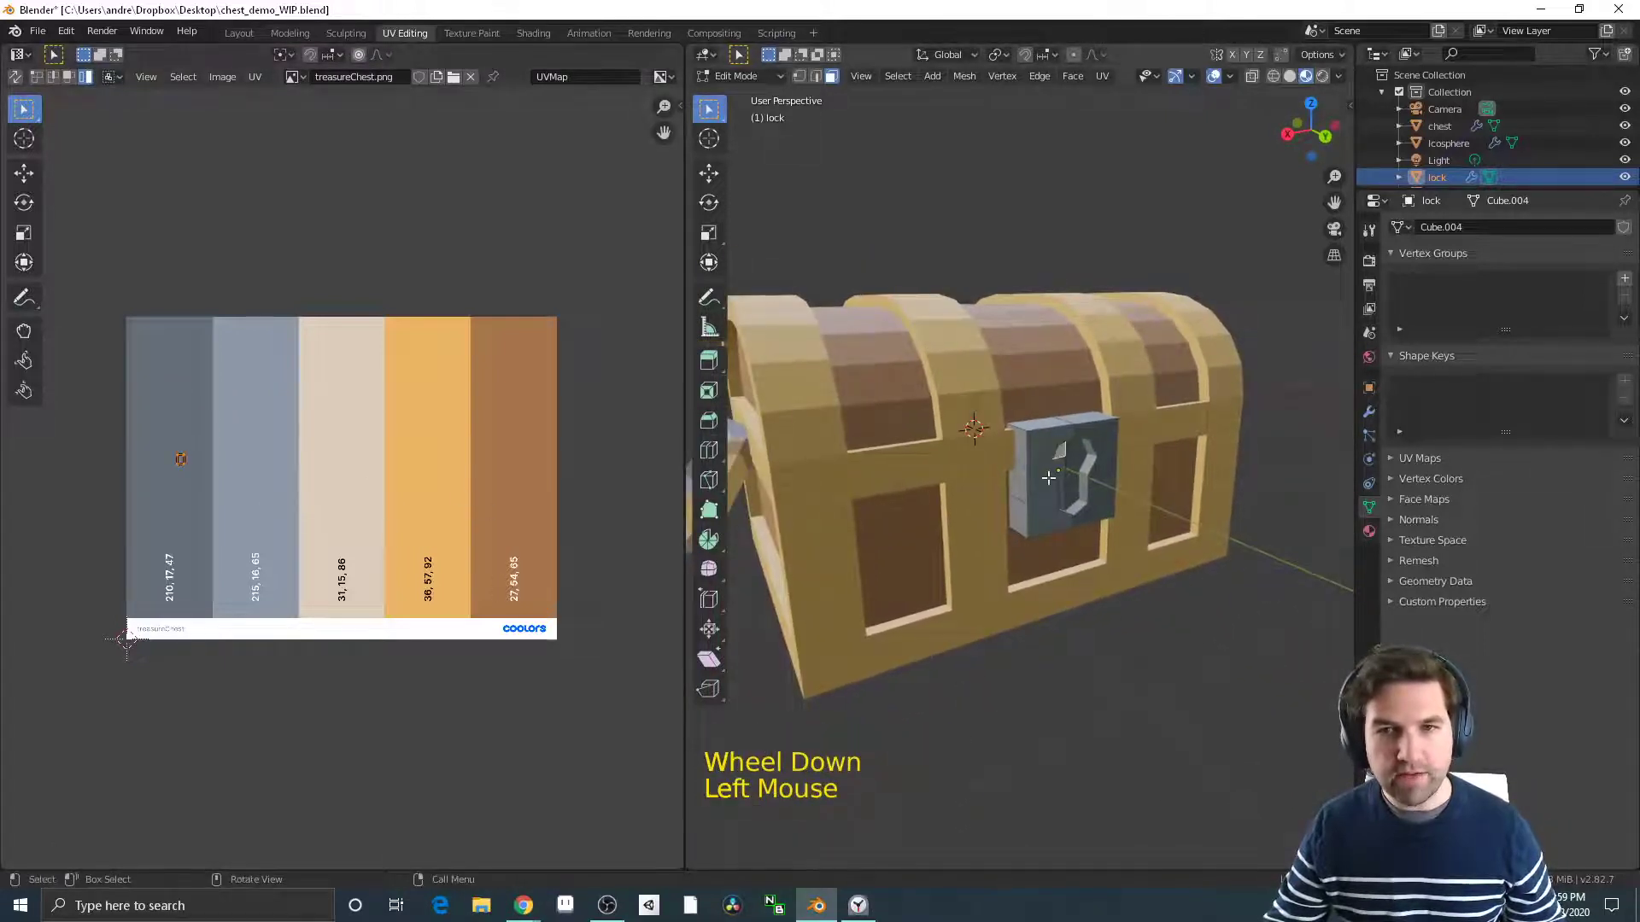
pyautogui.press('a')
pyautogui.press('g')
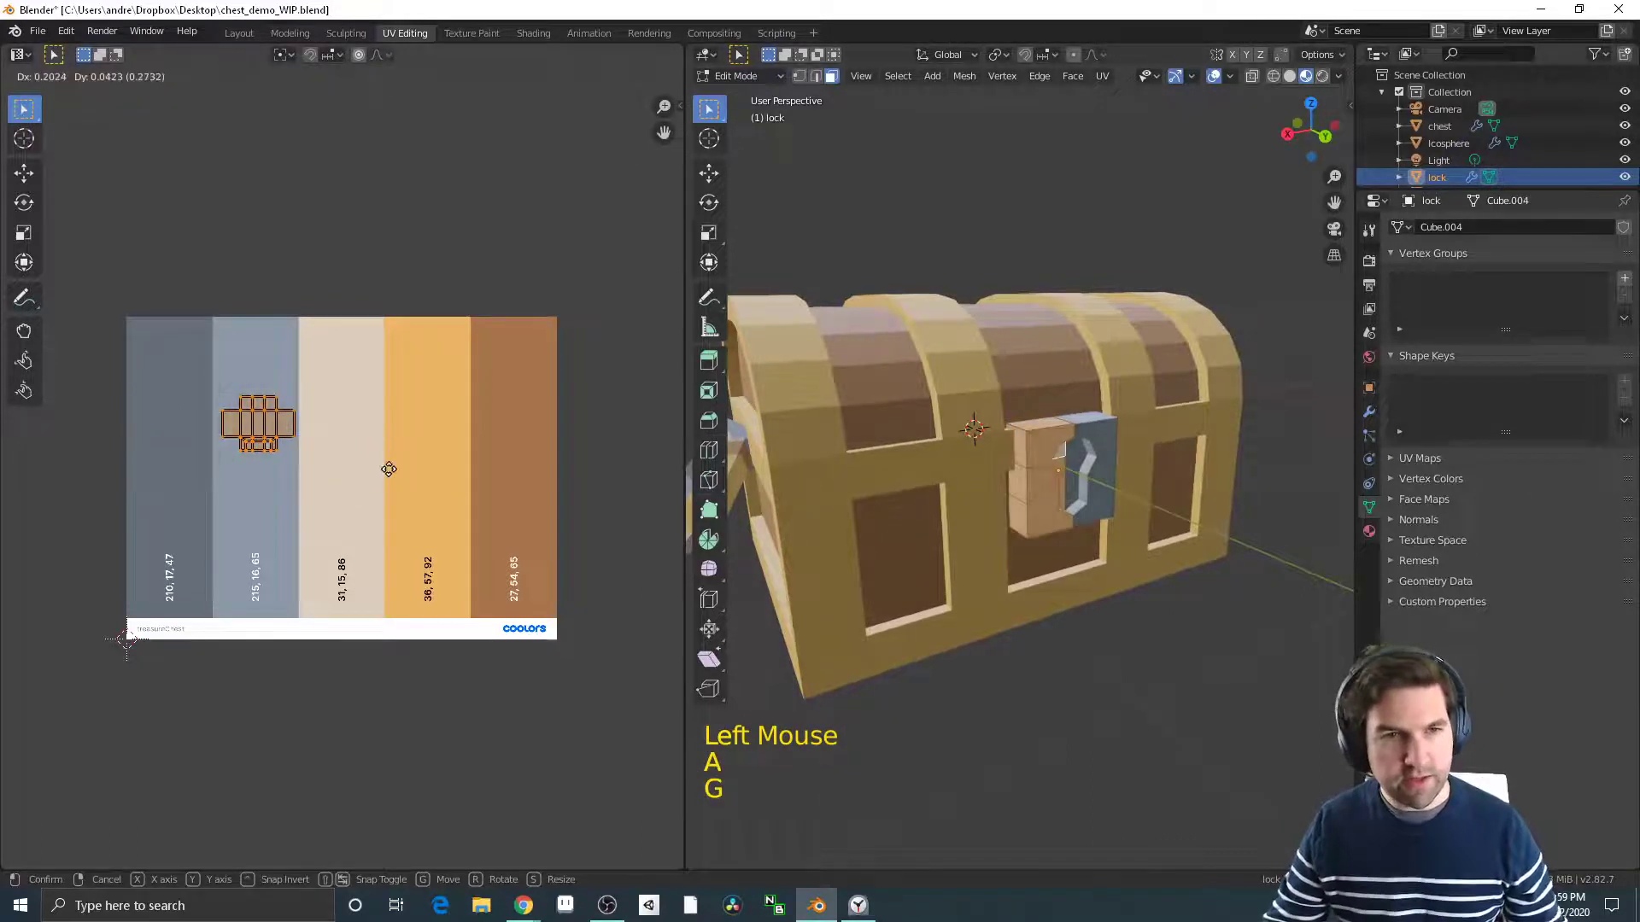
pyautogui.click(381, 472)
# Select the recessed floor faces of the lock's keyhole
pyautogui.moveTo(922, 478); pyautogui.dragTo(1007, 478, button='middle')
pyautogui.scroll(3, 1007, 477)
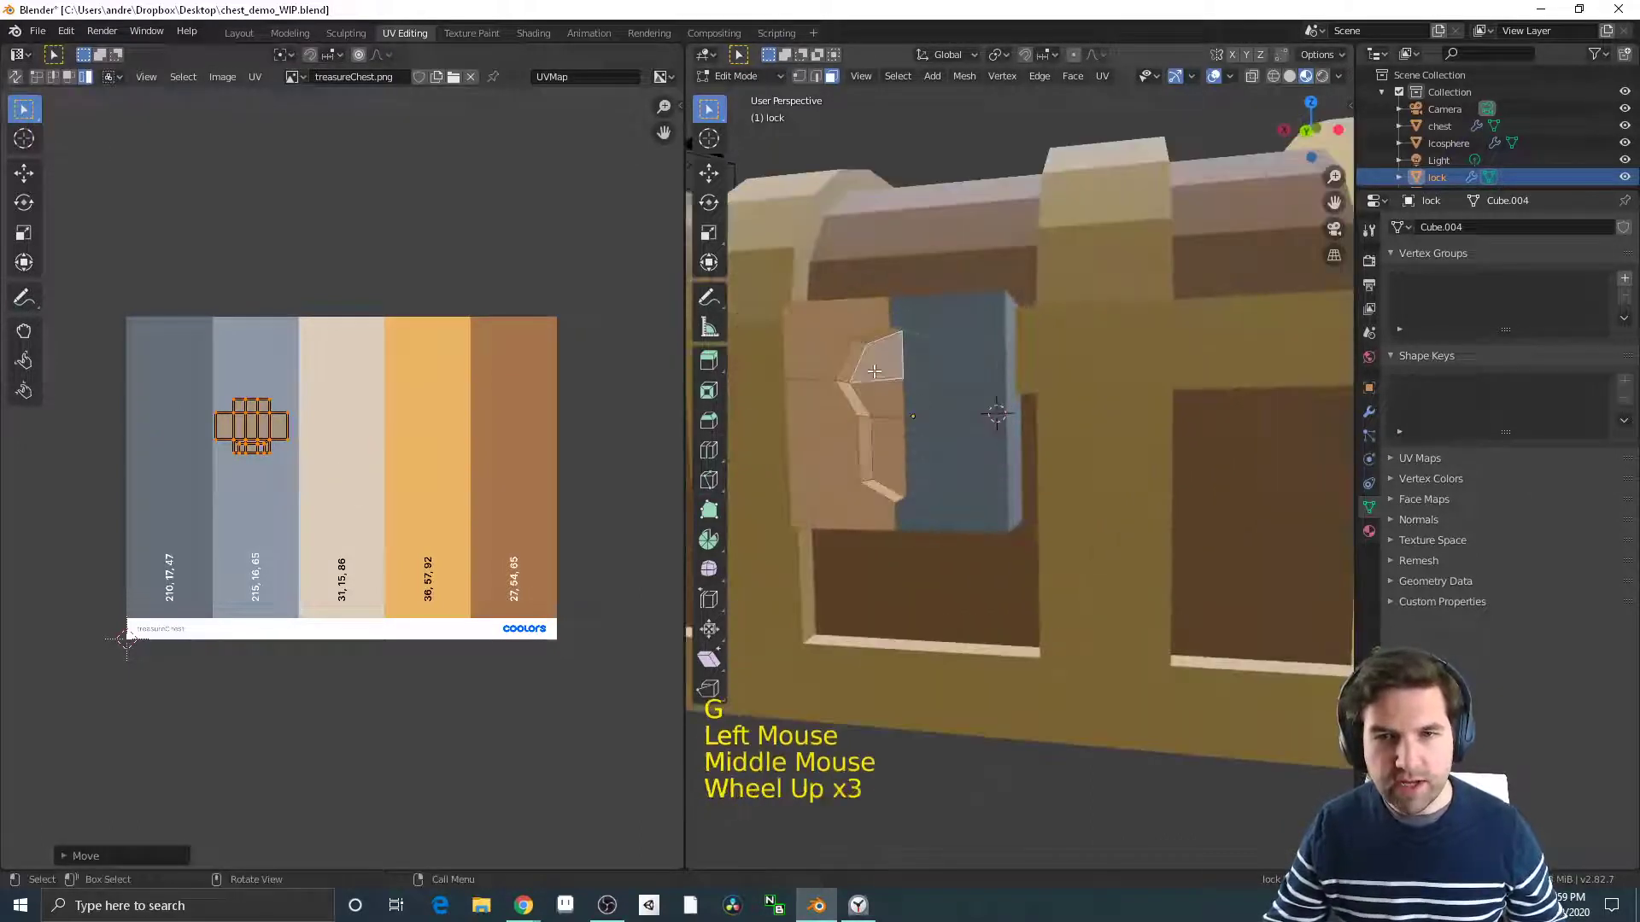
pyautogui.click(879, 389)
pyautogui.keyDown('shift'); pyautogui.click(892, 367); pyautogui.keyUp('shift')
pyautogui.keyDown('shift'); pyautogui.click(905, 444); pyautogui.keyUp('shift')
pyautogui.moveTo(907, 448)
pyautogui.mouseDown(button='middle')
pyautogui.moveTo(926, 466)
pyautogui.moveTo(912, 446)
pyautogui.mouseUp(button='middle')
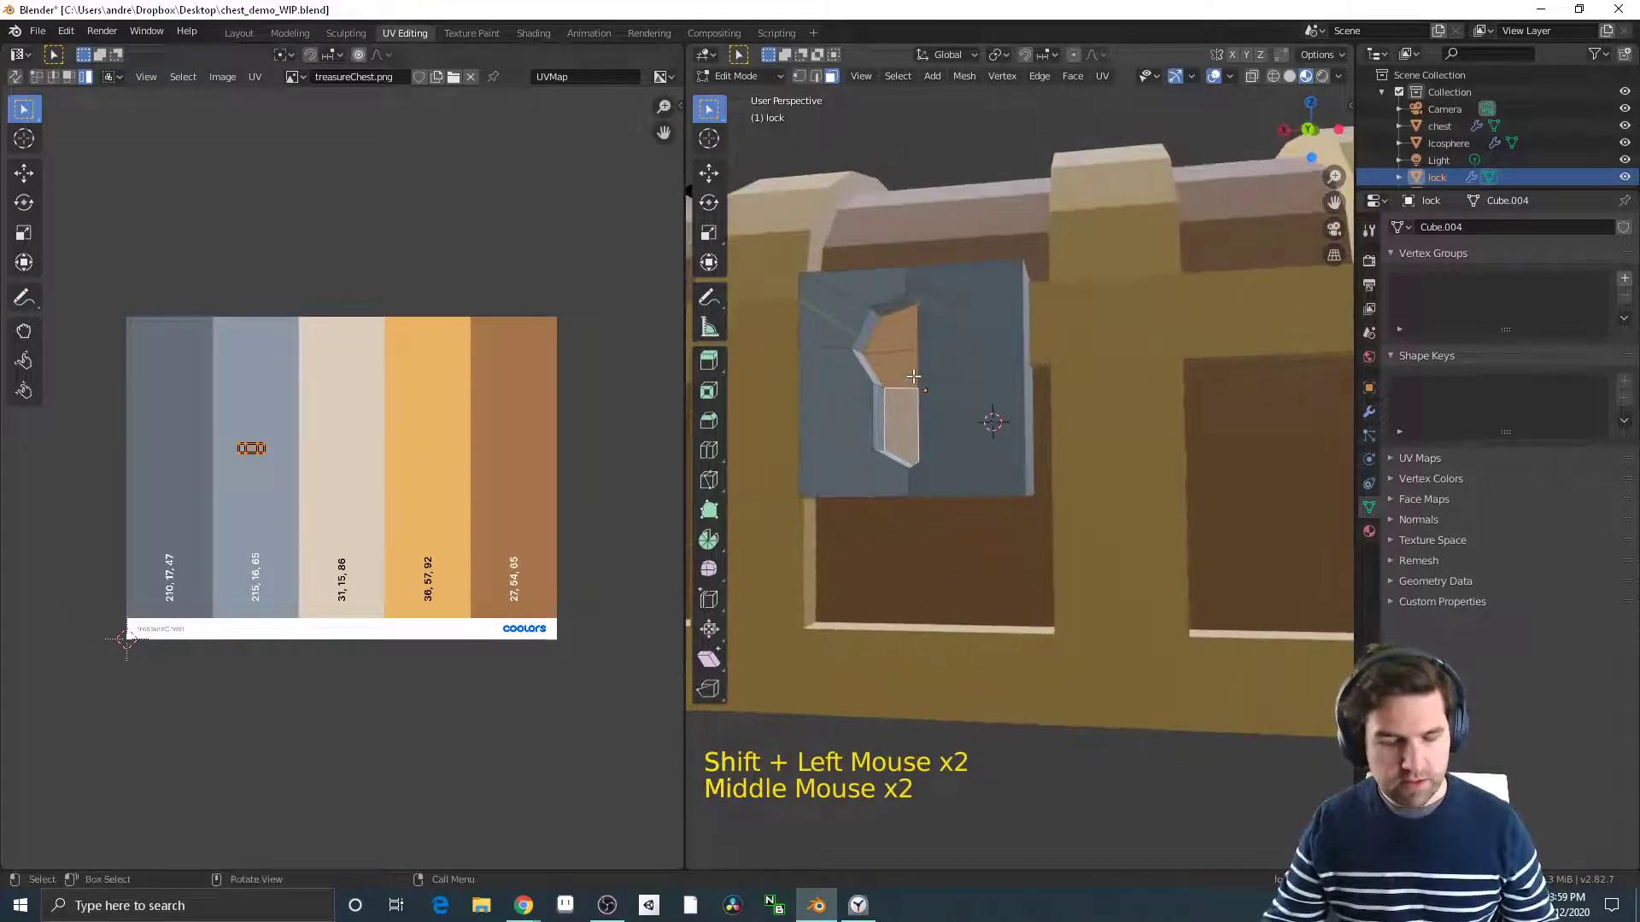
# Mark the edges outlining the floor of the lock's keyhole recess as a seam
pyautogui.press('2')
pyautogui.click(896, 311)
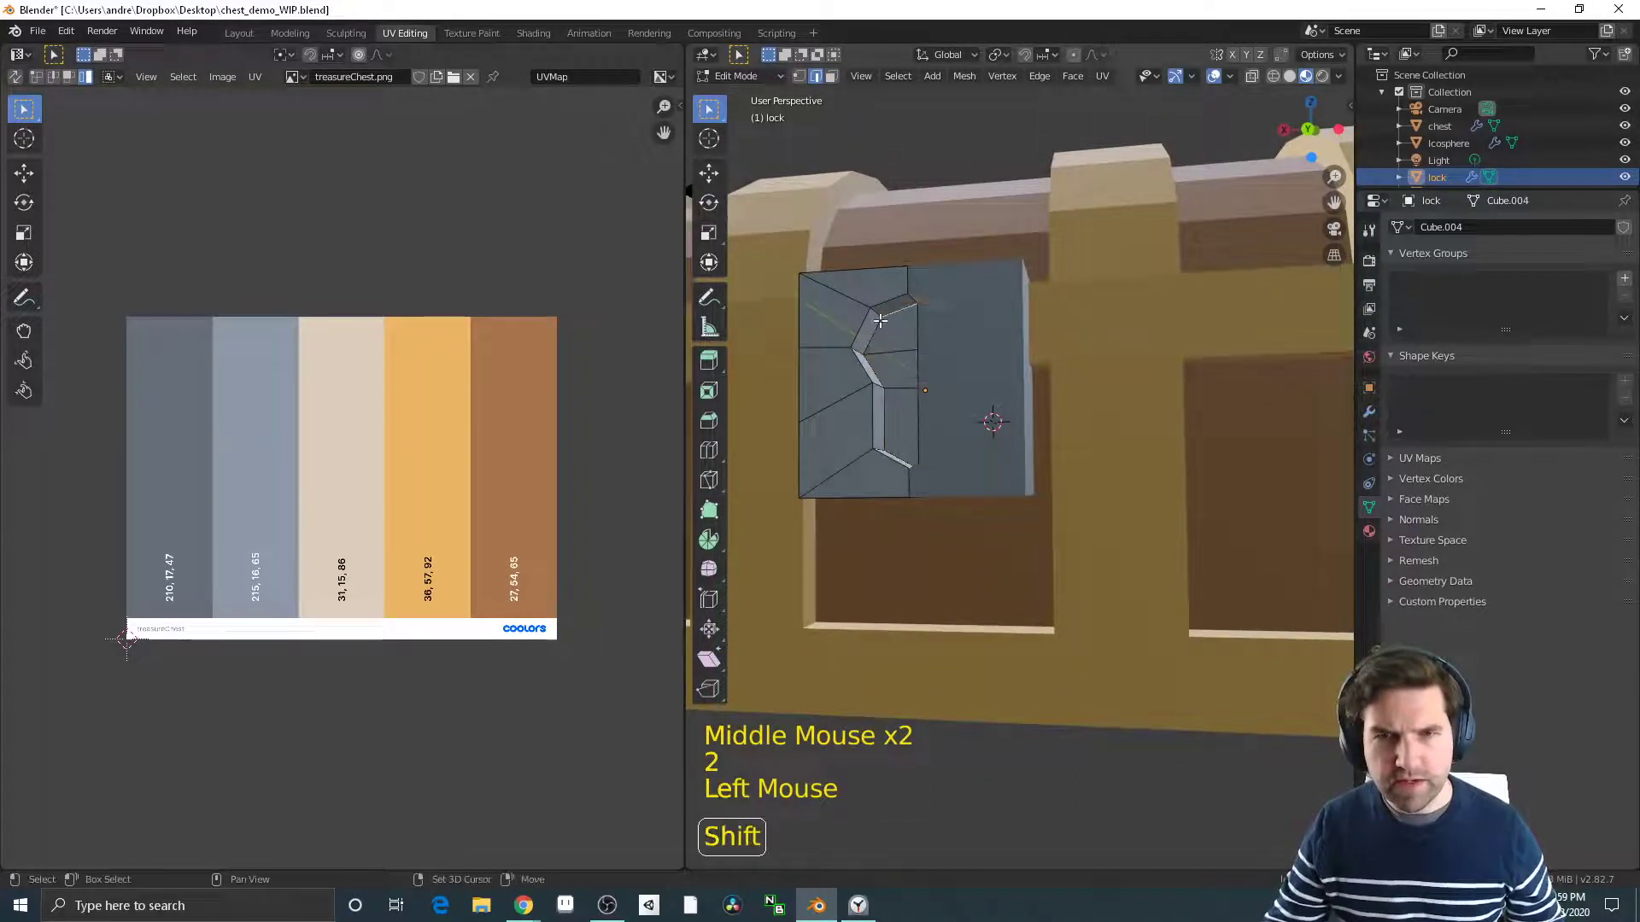
pyautogui.keyDown('shift'); pyautogui.click(873, 363); pyautogui.keyUp('shift')
pyautogui.moveTo(925, 441); pyautogui.dragTo(947, 535, button='middle')
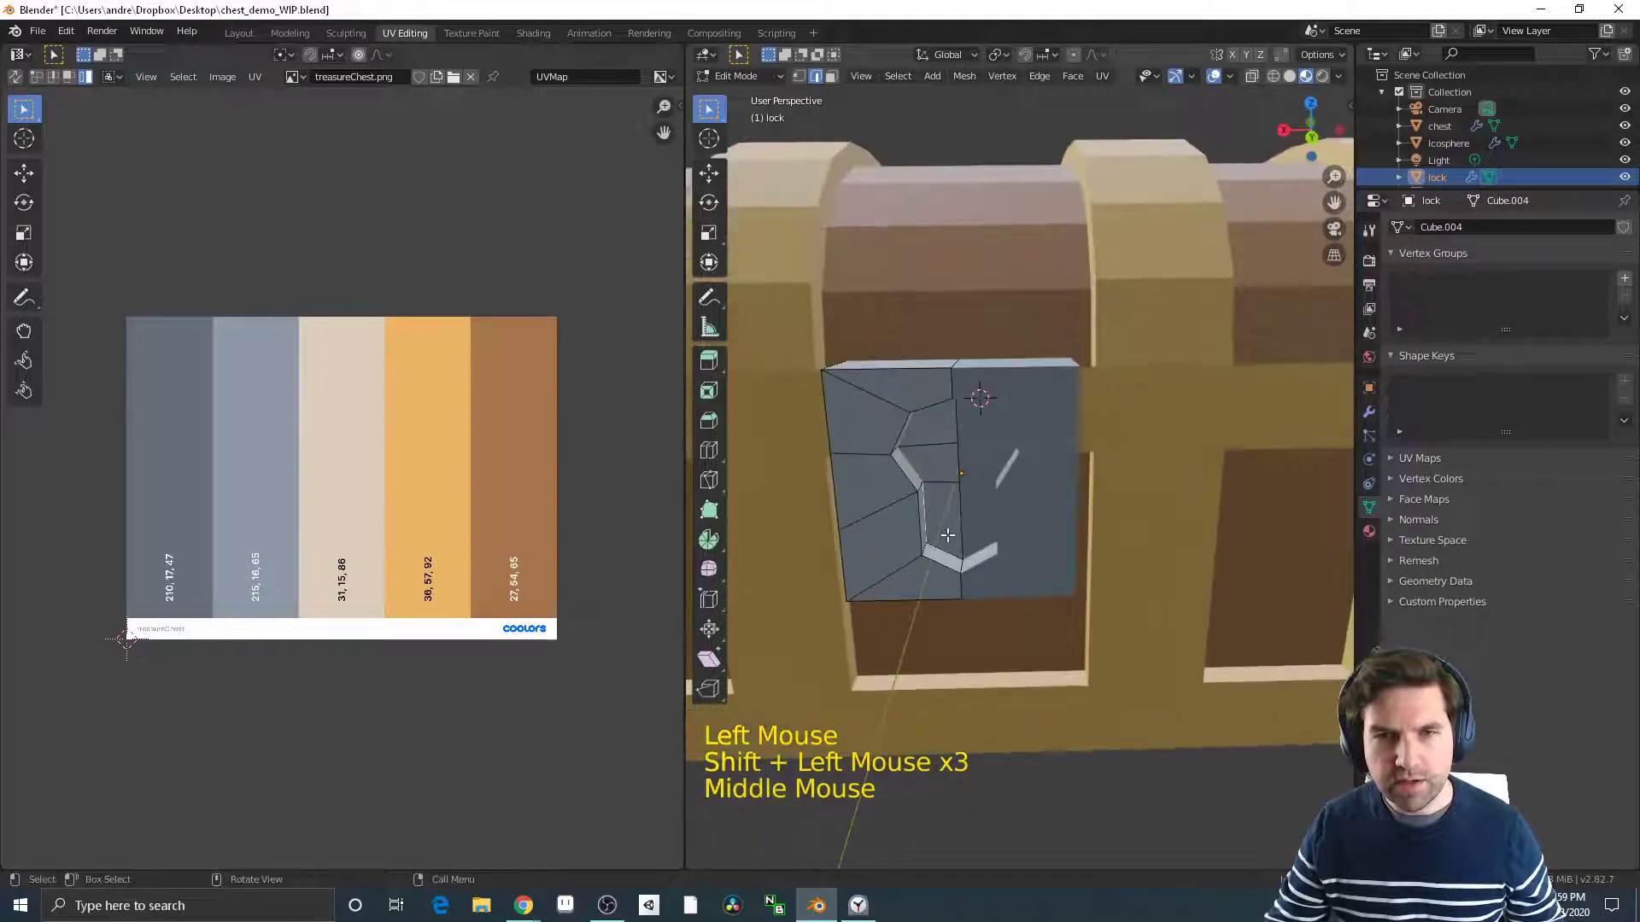
pyautogui.keyDown('shift'); pyautogui.click(949, 551); pyautogui.keyUp('shift')
pyautogui.hotkey('ctrl', 'e')
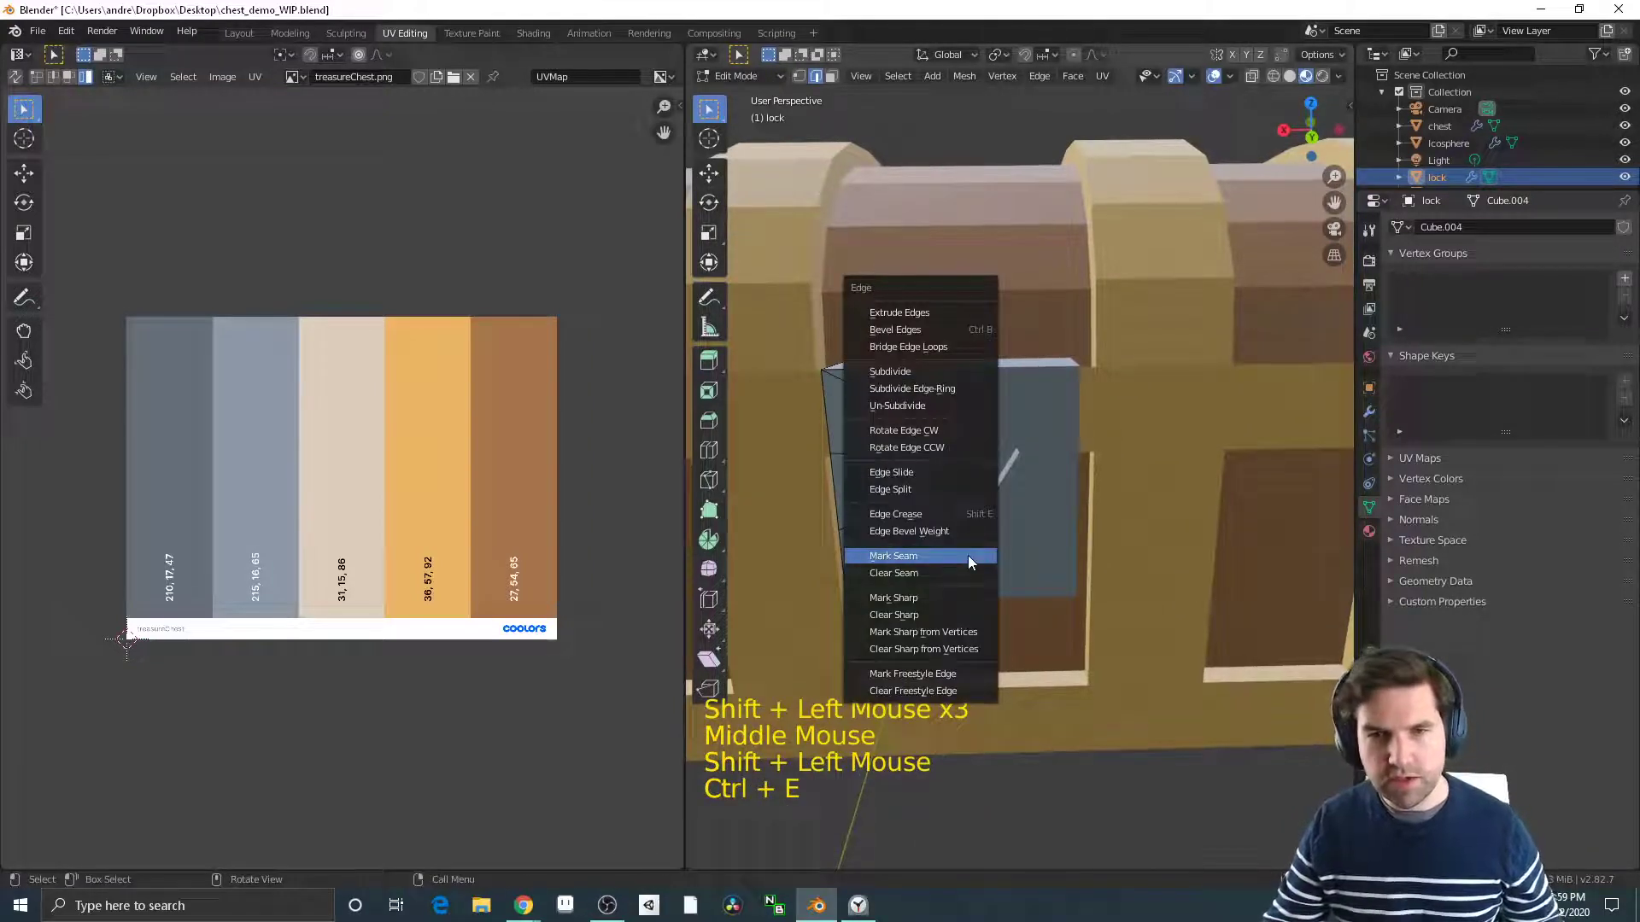
pyautogui.click(967, 555)
# Select the lock's entire mesh and unwrap it along the marked seams
pyautogui.press('a')
pyautogui.press('y')
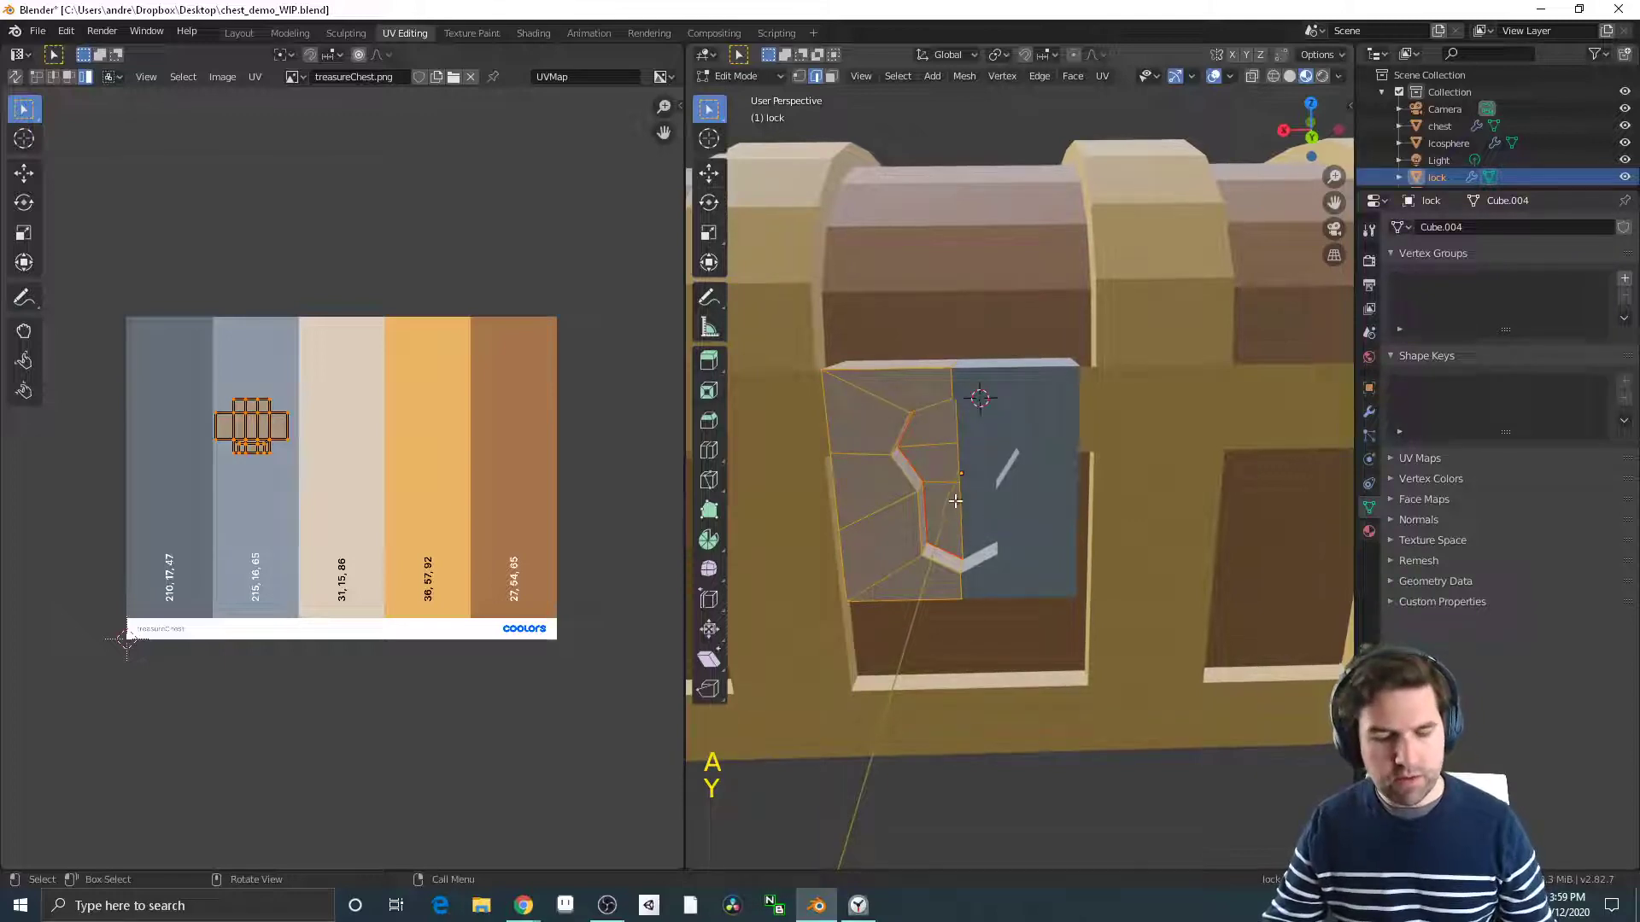
pyautogui.moveTo(955, 502); pyautogui.dragTo(1007, 459, button='middle')
pyautogui.press('u')
pyautogui.click(1007, 459)
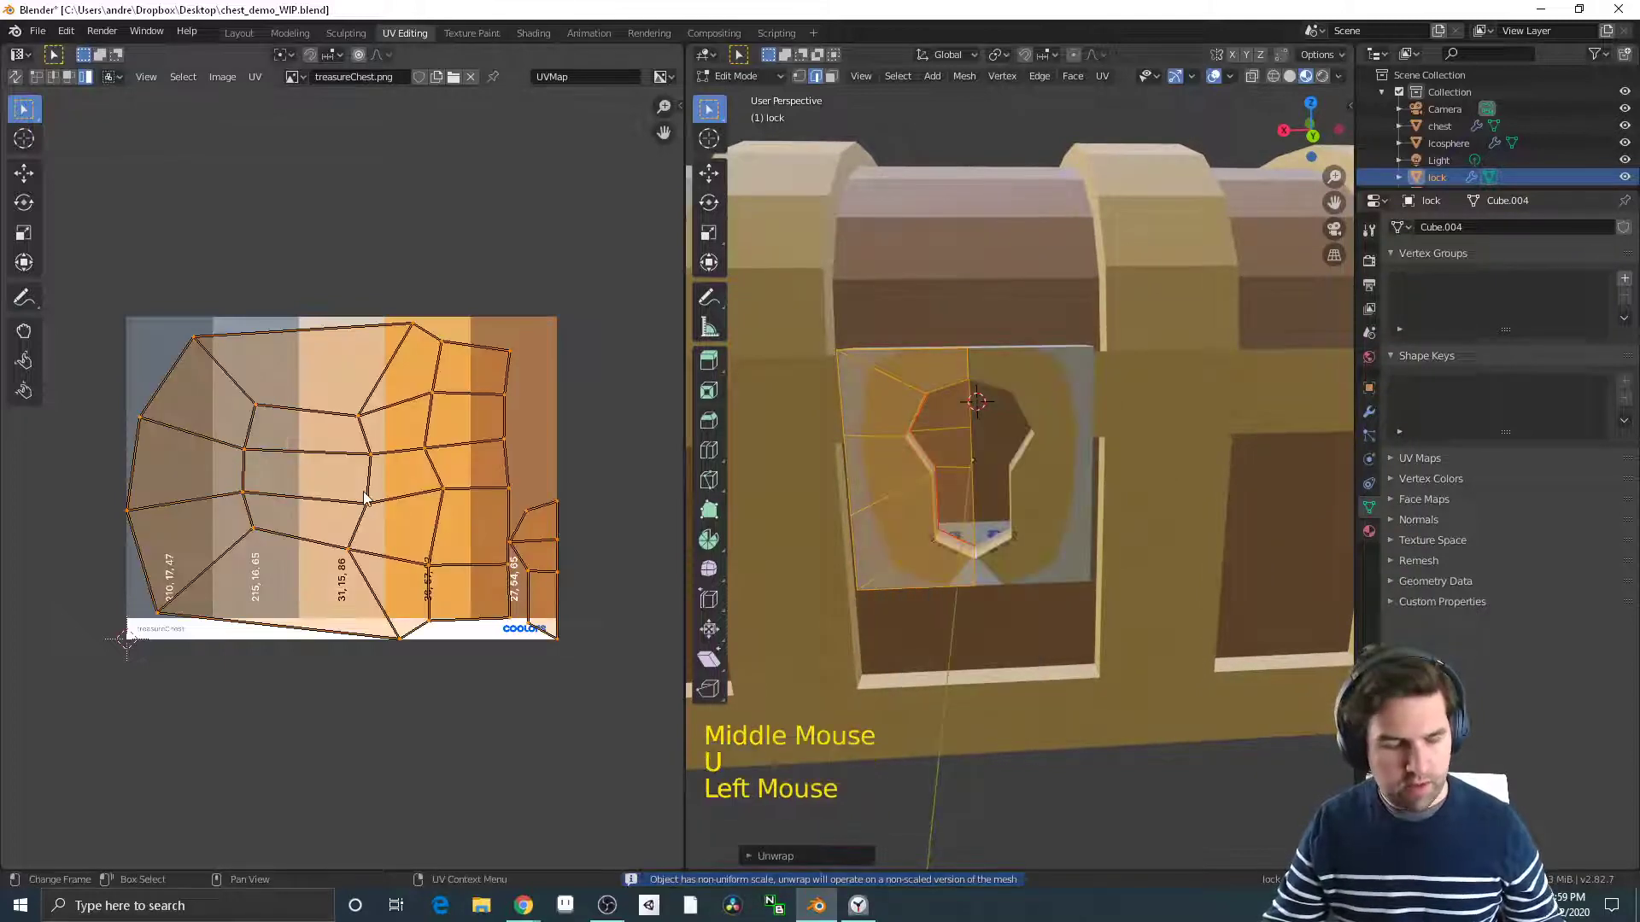
# Shrink the lock body's large UV island and move it onto the light blue-grey swatch
pyautogui.press('a')
pyautogui.click(503, 495)
pyautogui.doubleClick(427, 422)
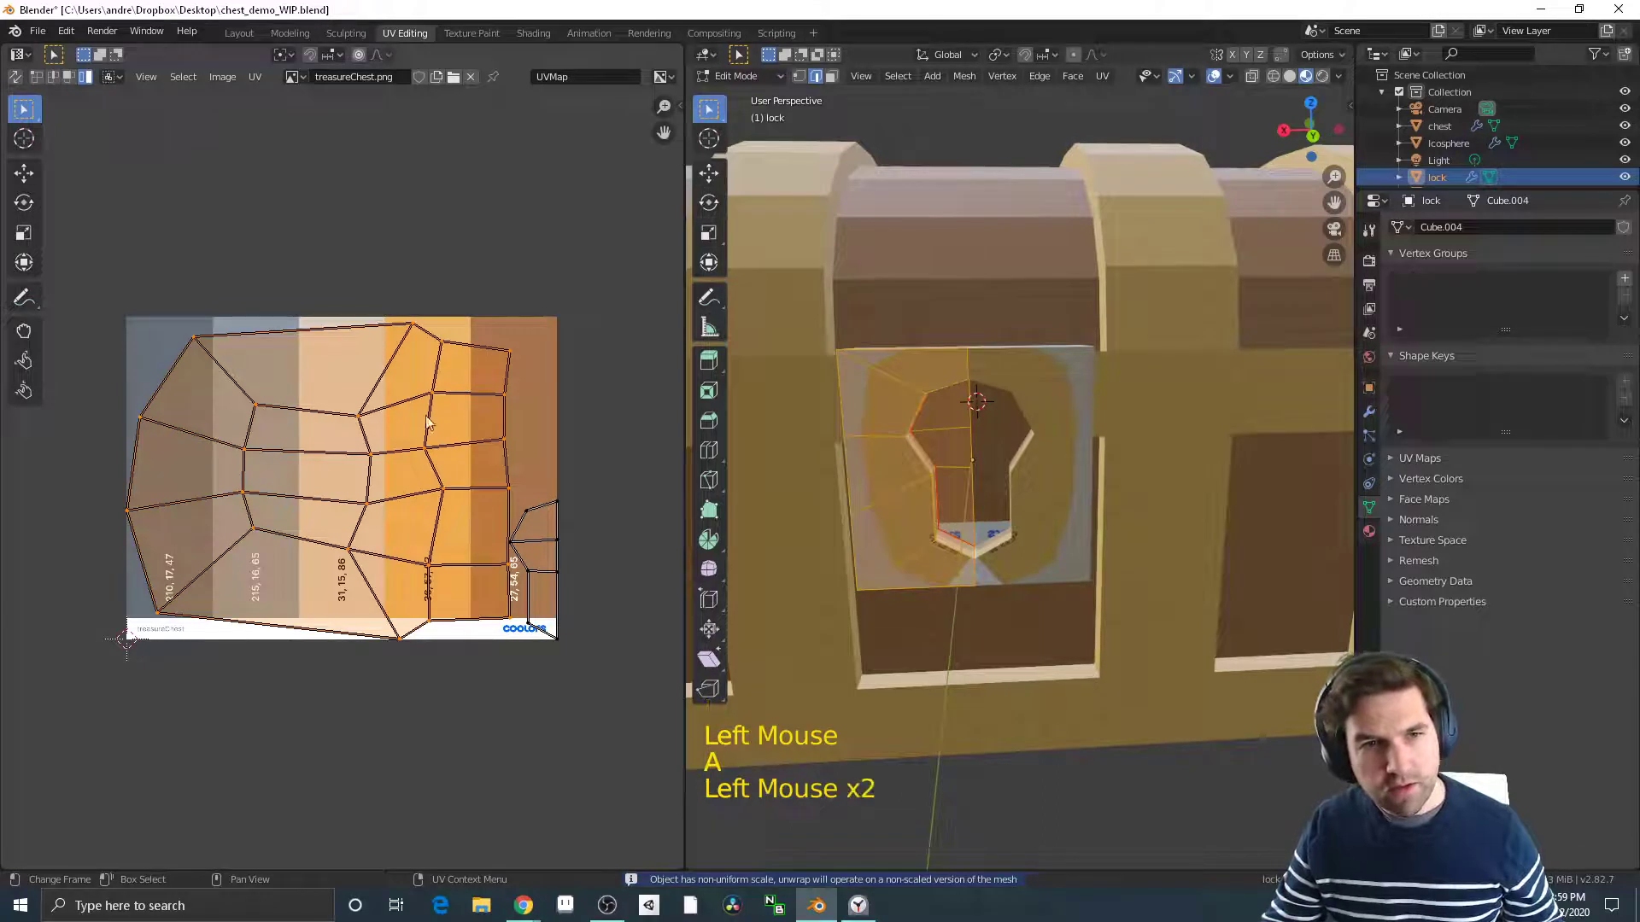
pyautogui.press('s')
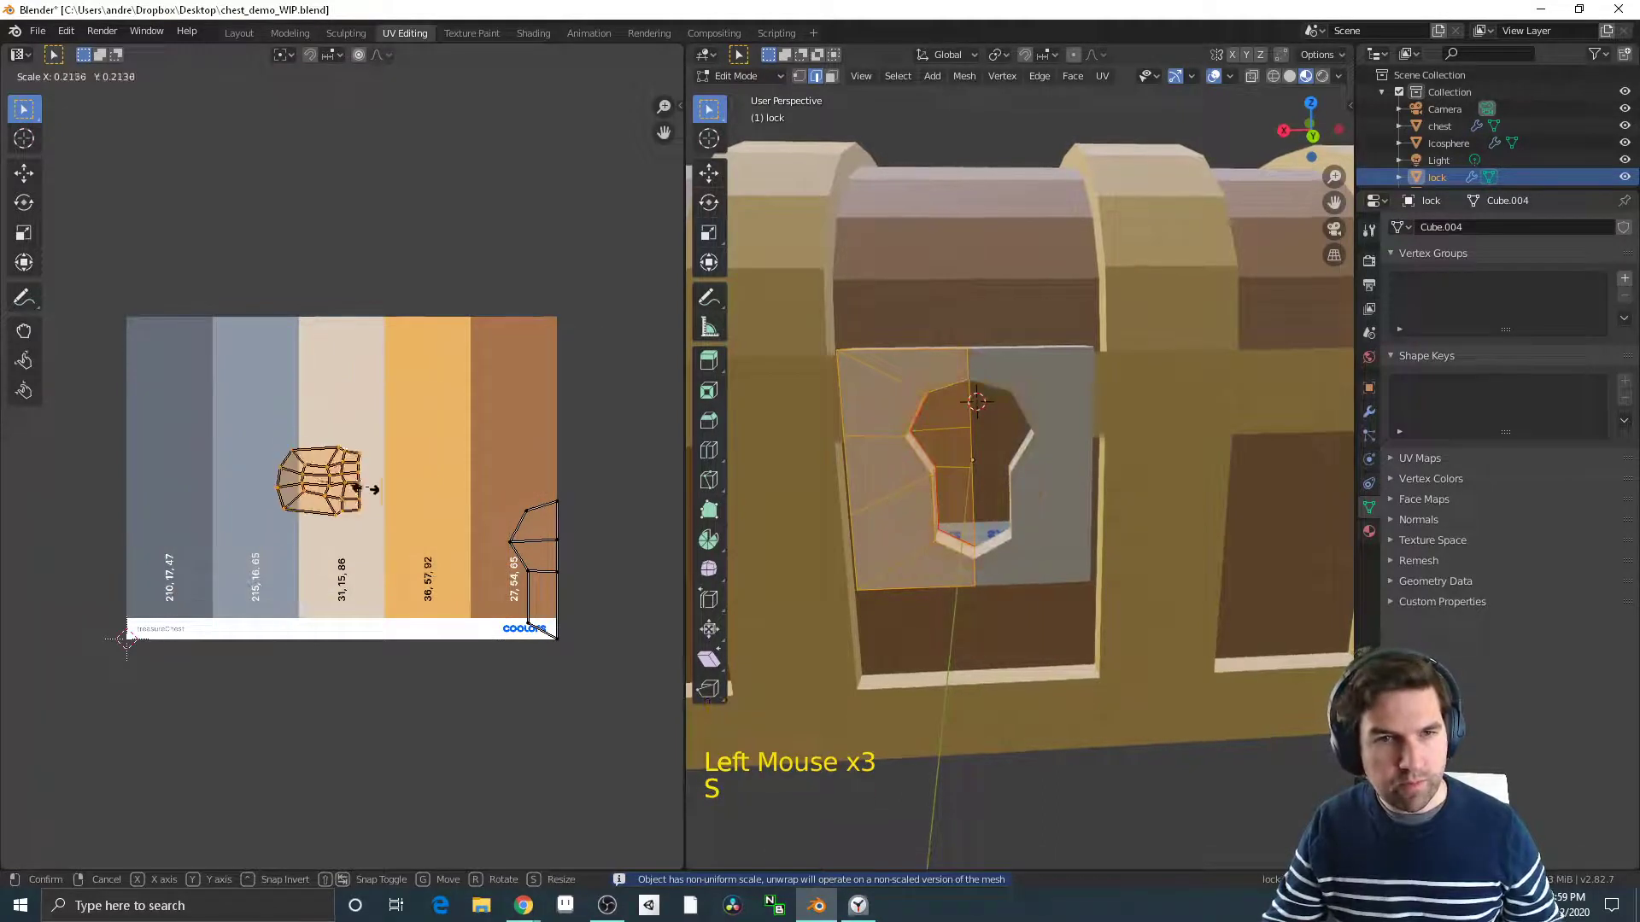
pyautogui.click(439, 536)
pyautogui.press('g')
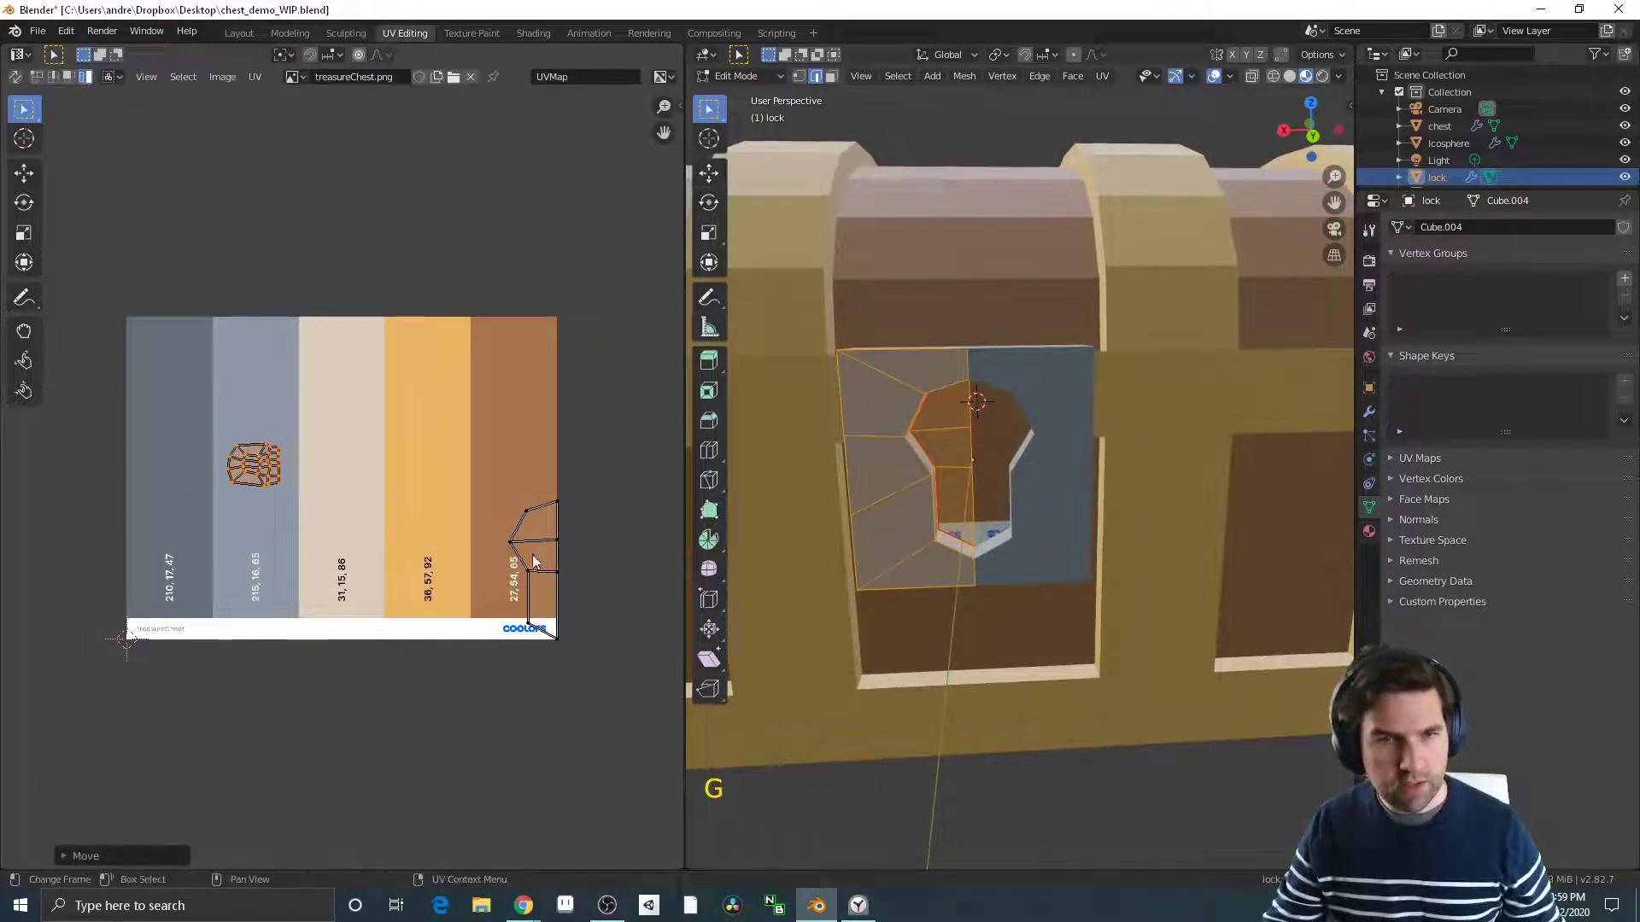
pyautogui.click(372, 511)
# Move the keyhole floor's UV island onto the dark blue-grey swatch and leave the lock's mesh editing
pyautogui.click(557, 562)
pyautogui.press('g')
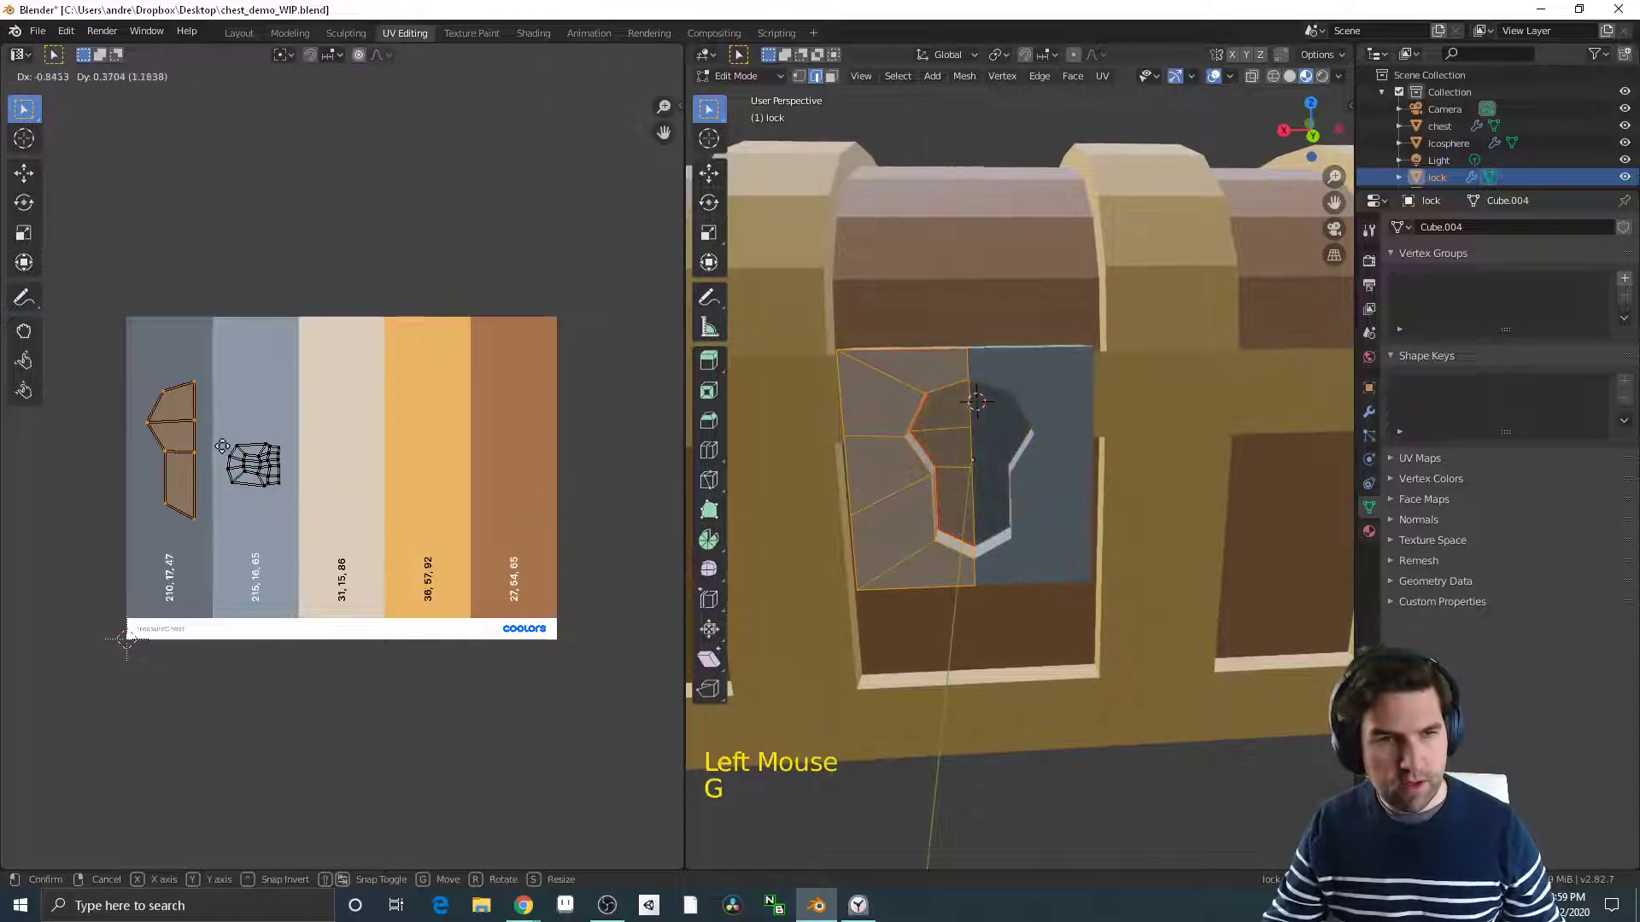
pyautogui.click(254, 431)
pyautogui.click(253, 431)
pyautogui.moveTo(974, 513); pyautogui.dragTo(1025, 479, button='middle')
pyautogui.press('Tab')
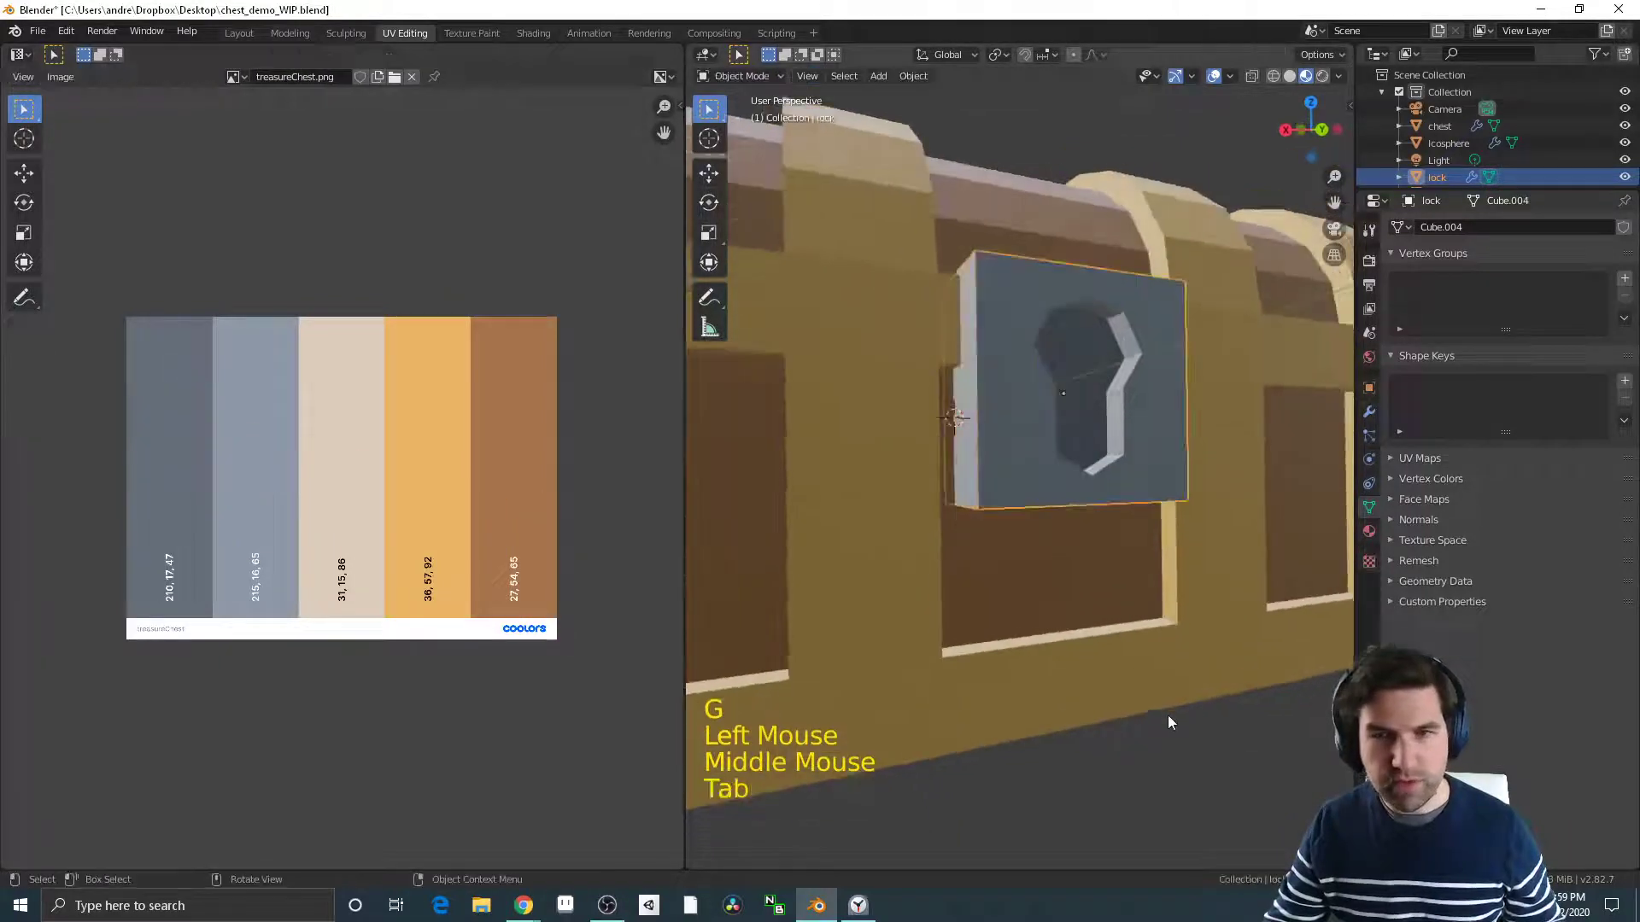
pyautogui.click(1168, 717)
# Select the small icosphere above the handle ring on the chest's side and open it for mesh editing
pyautogui.scroll(-3, 1171, 743)
pyautogui.moveTo(1171, 749); pyautogui.dragTo(926, 454, button='middle')
pyautogui.scroll(1, 1043, 613)
pyautogui.scroll(-2, 1103, 484)
pyautogui.click(917, 497)
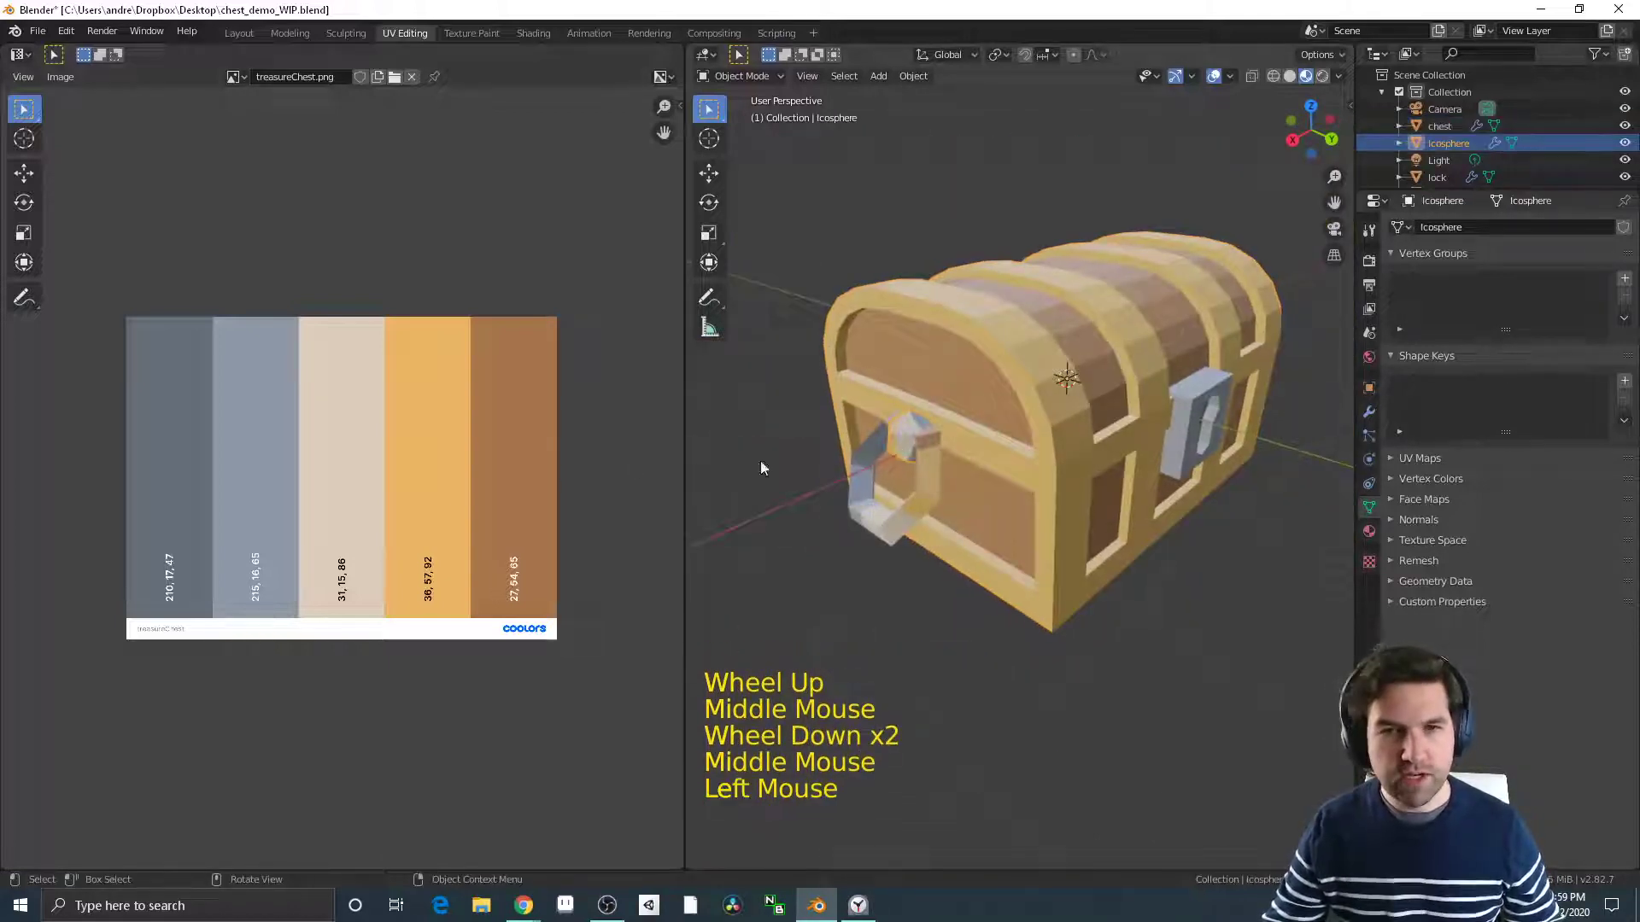
pyautogui.moveTo(762, 468); pyautogui.dragTo(909, 482, button='middle')
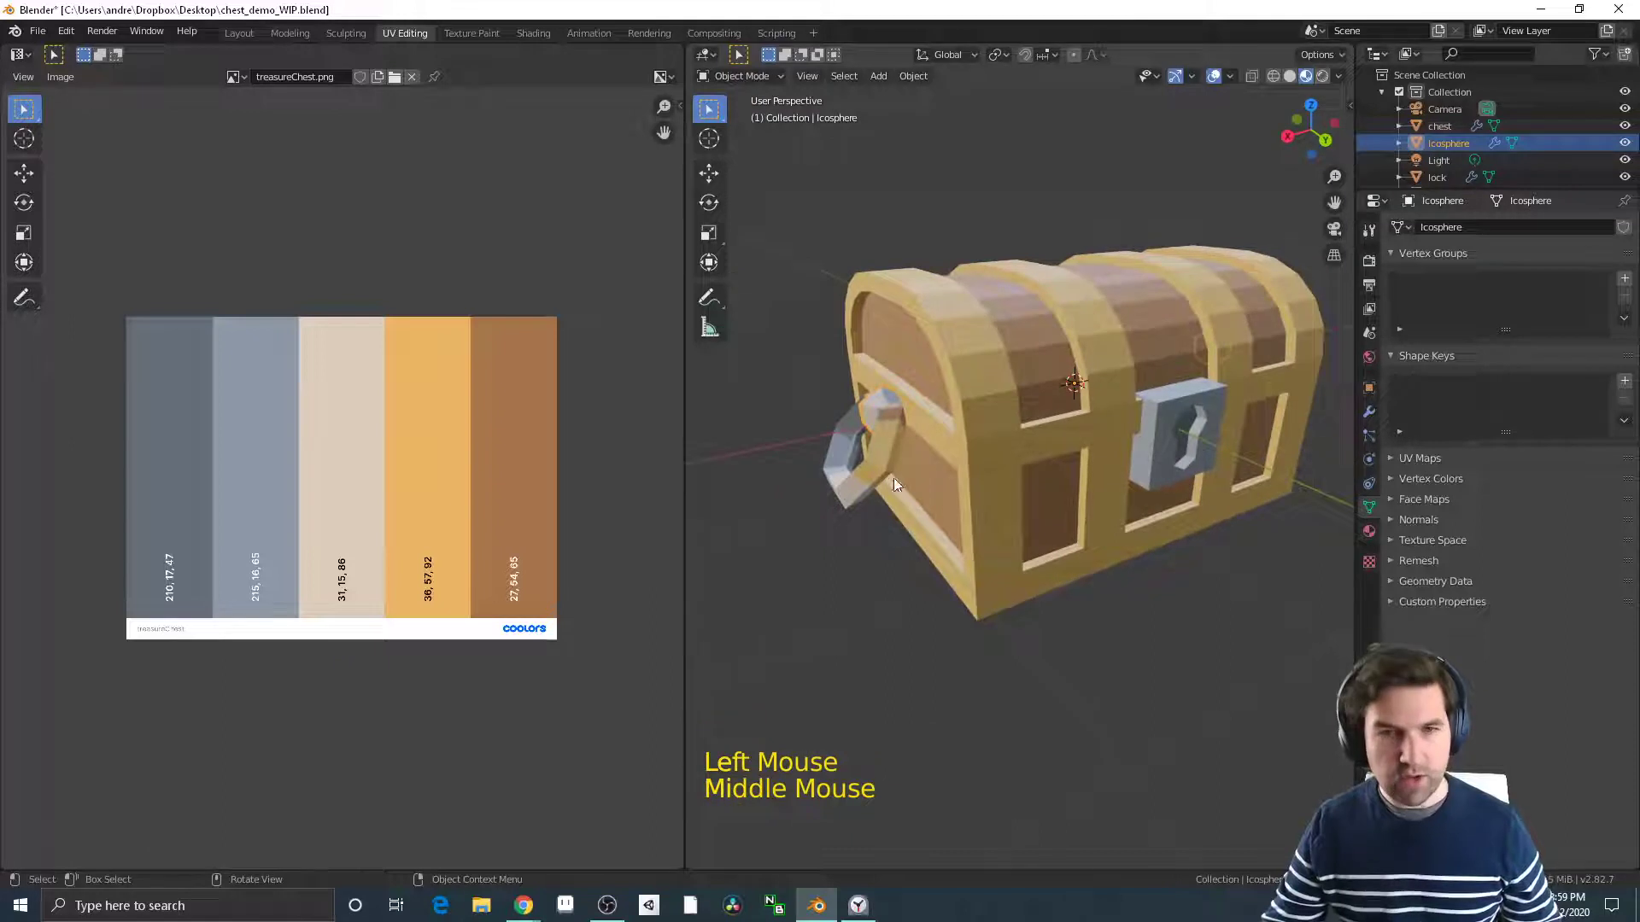
pyautogui.press('a')
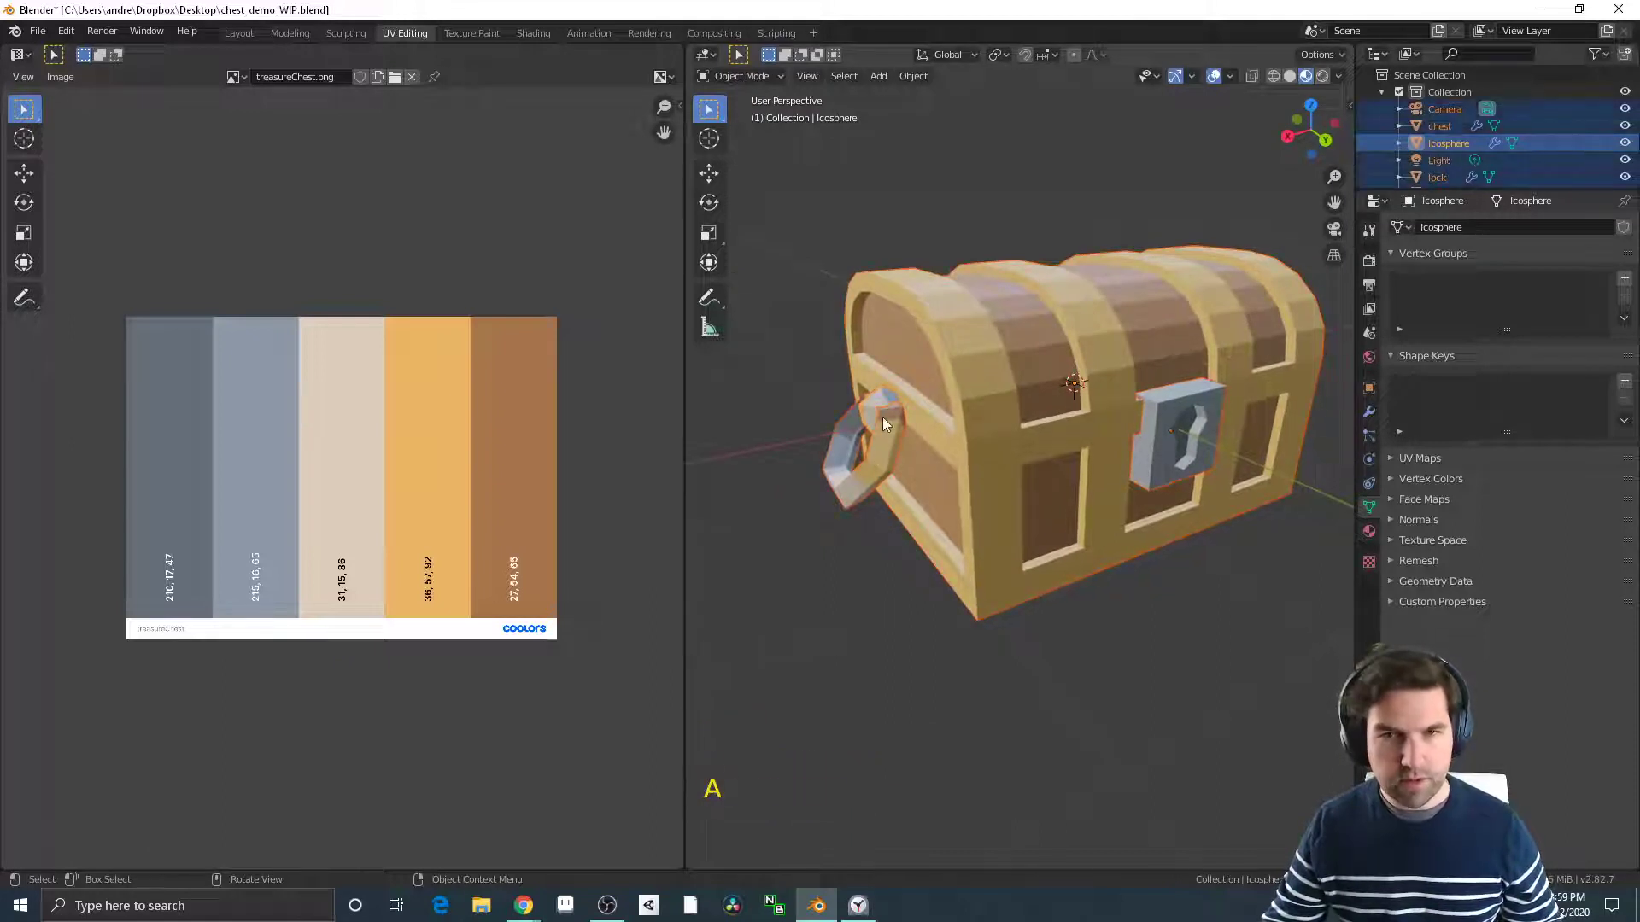
pyautogui.click(868, 410)
pyautogui.click(868, 410)
pyautogui.press('Tab')
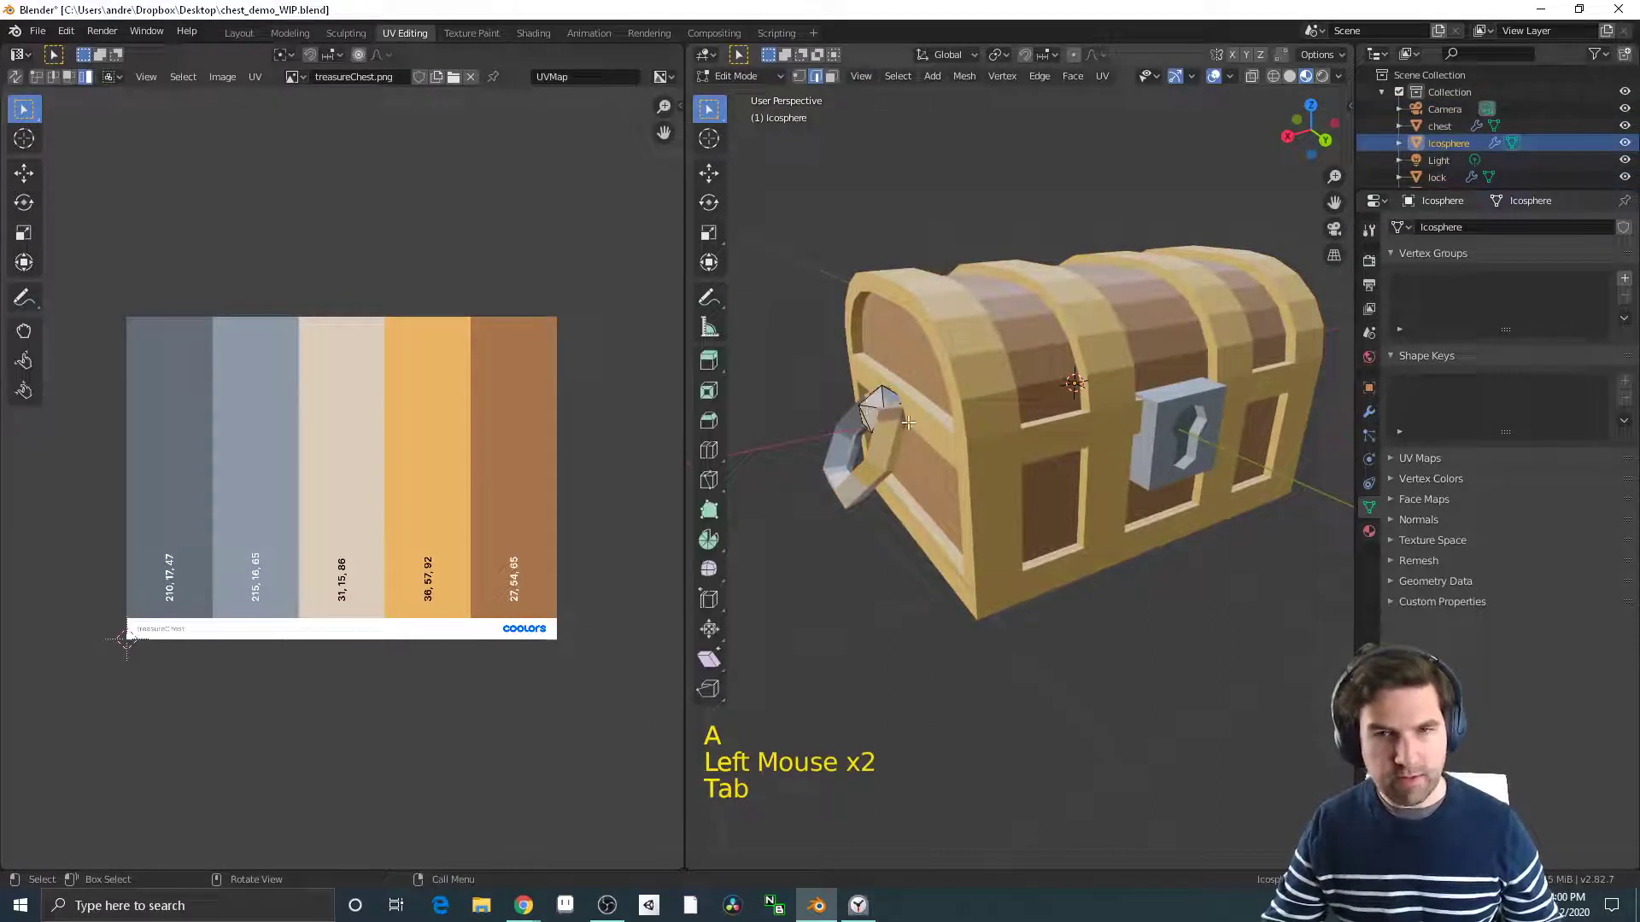
# Select the icosphere's entire mesh and unwrap it
pyautogui.press('a')
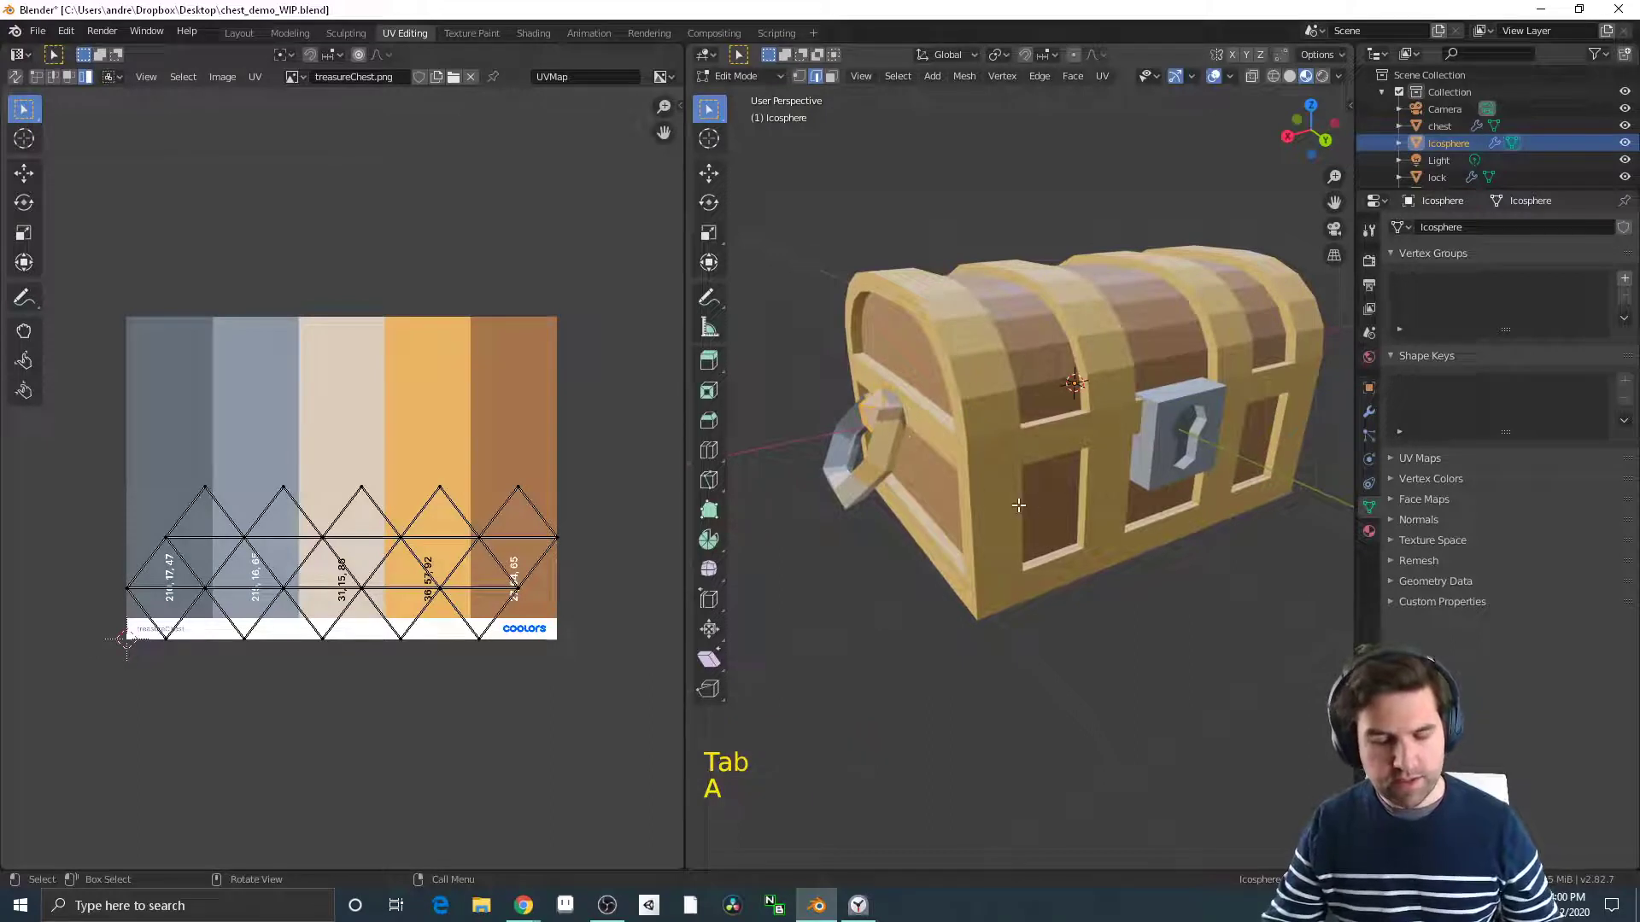
pyautogui.press('u')
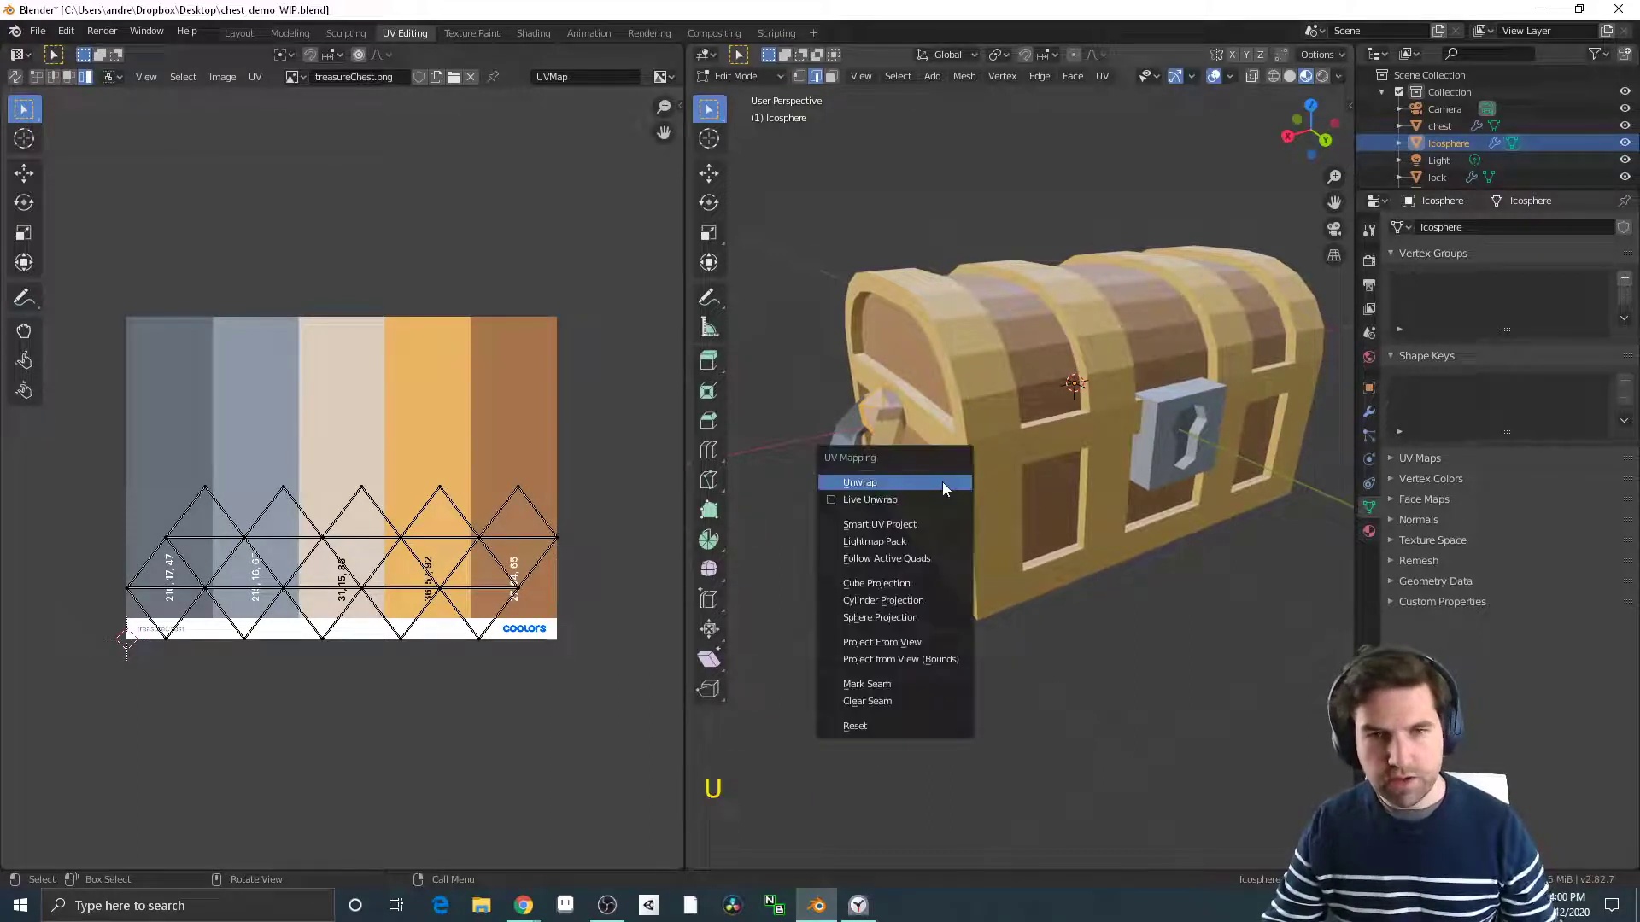
pyautogui.click(941, 481)
# Shrink the icosphere's UVs and place them entirely on the dark blue-grey swatch
pyautogui.press('s')
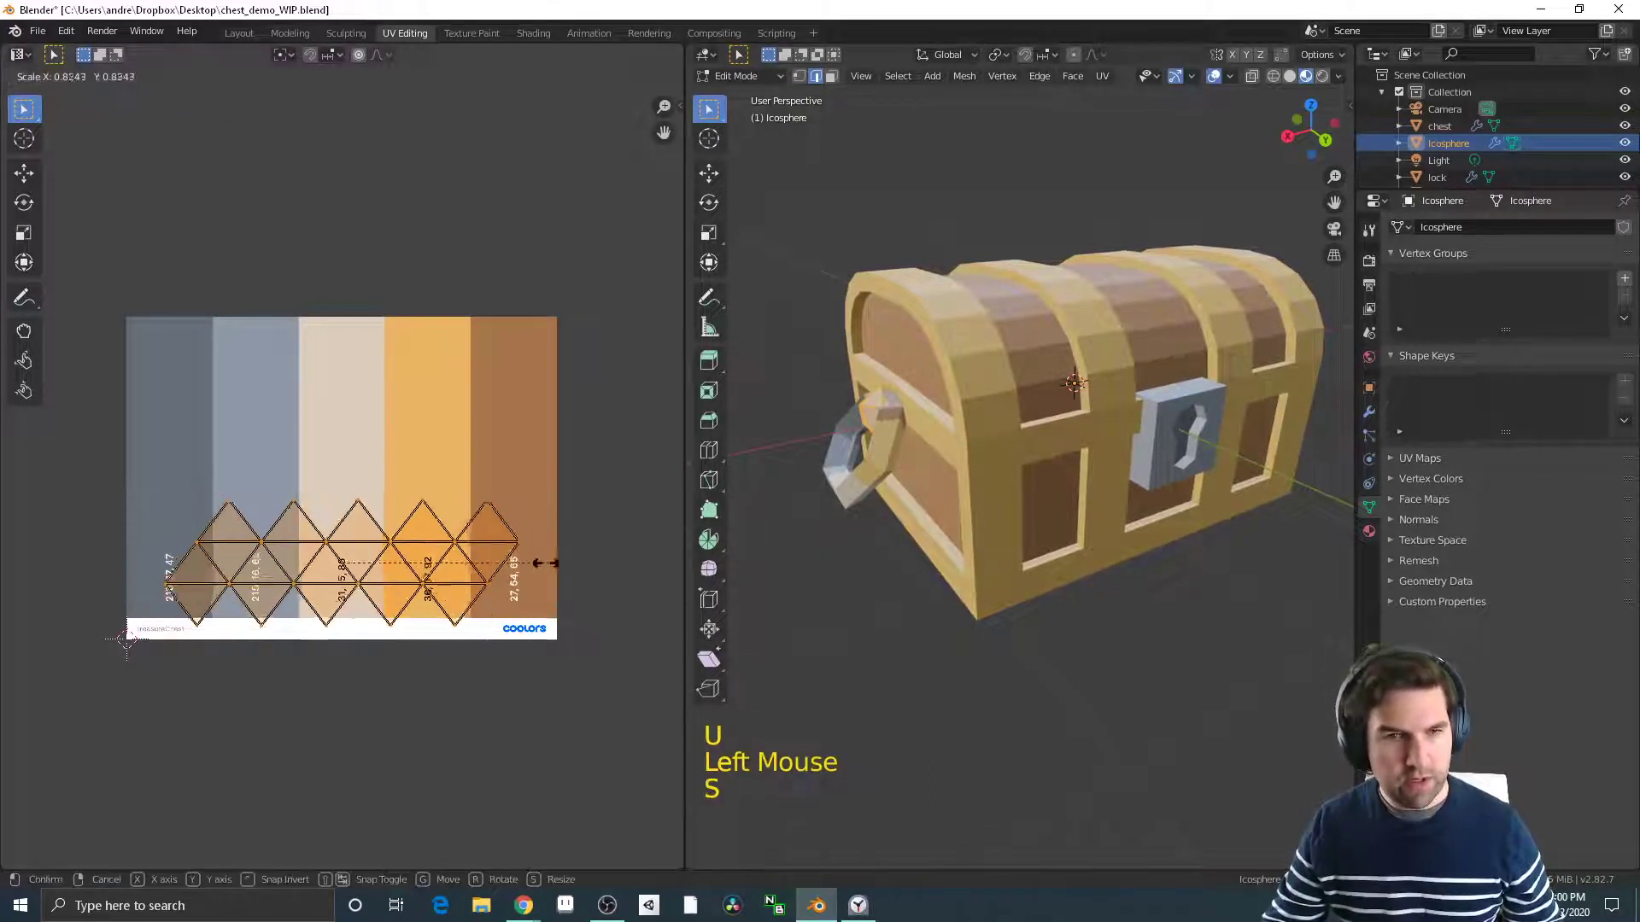
pyautogui.click(521, 592)
pyautogui.press('g')
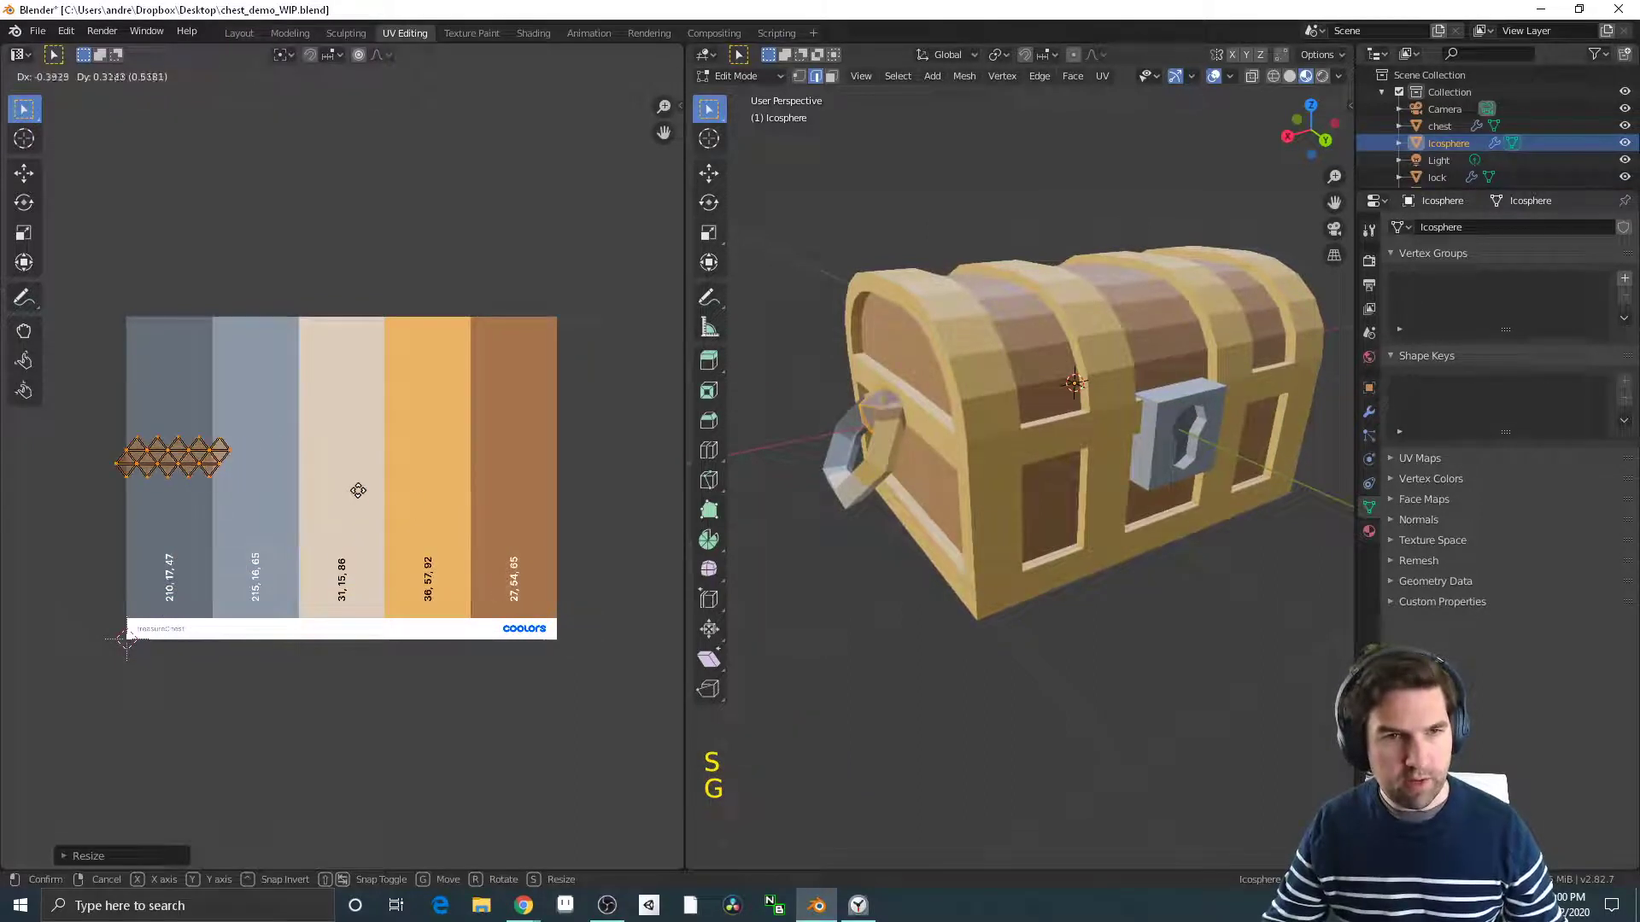
pyautogui.click(355, 487)
pyautogui.press('s')
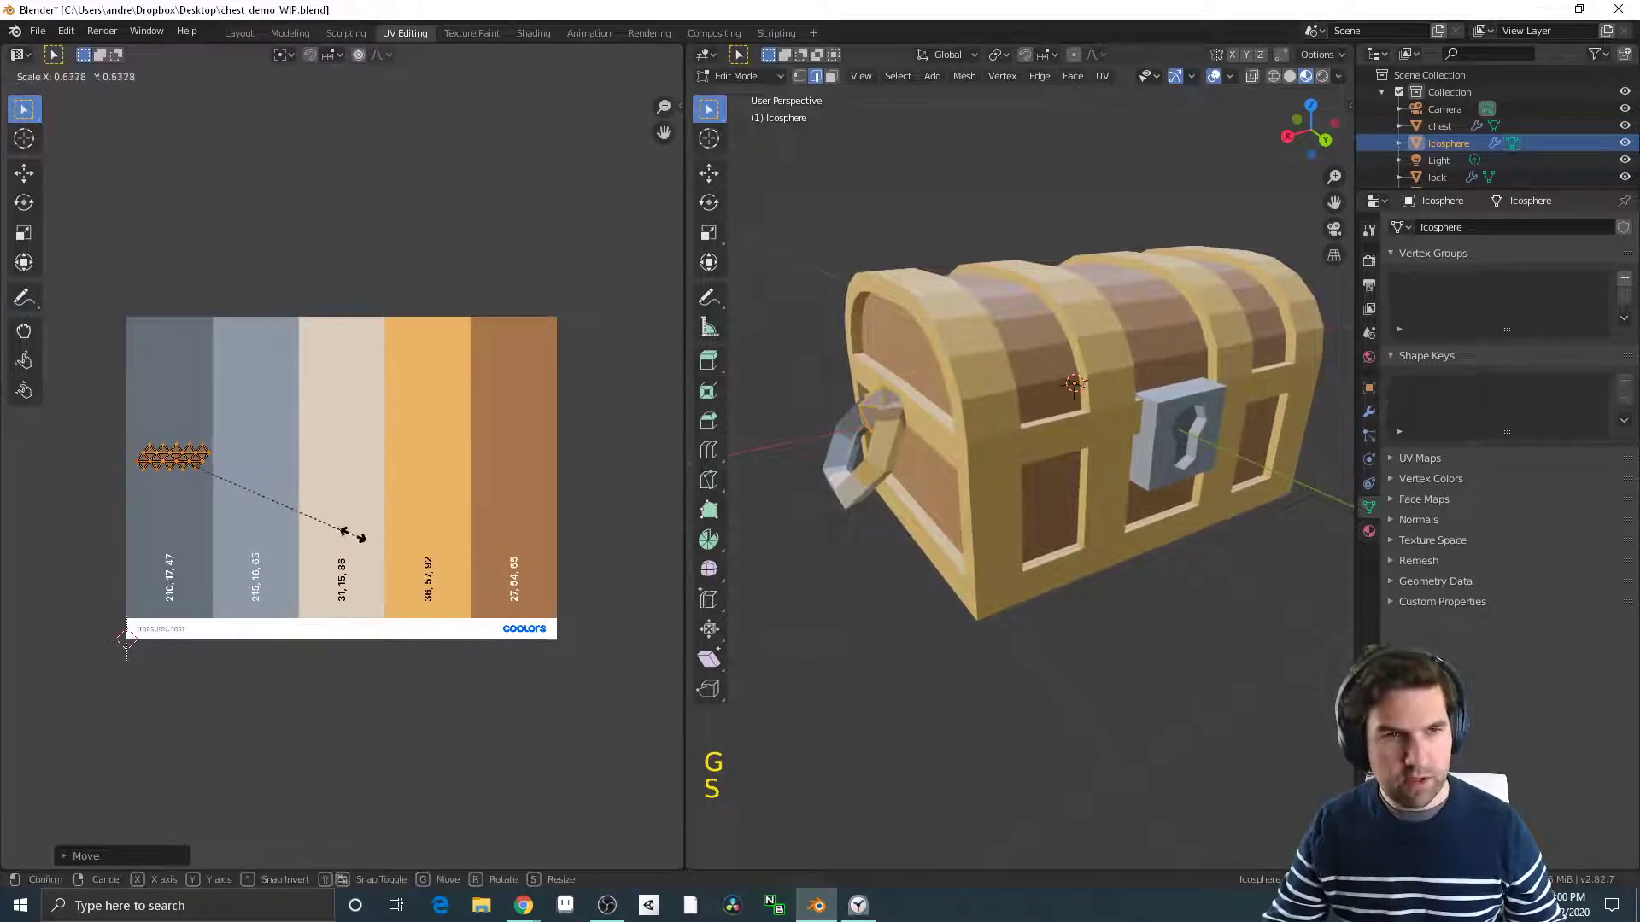
pyautogui.click(384, 540)
# Leave the icosphere's mesh and open the torus handle ring for mesh editing
pyautogui.moveTo(824, 651); pyautogui.dragTo(898, 653, button='middle')
pyautogui.click(896, 586)
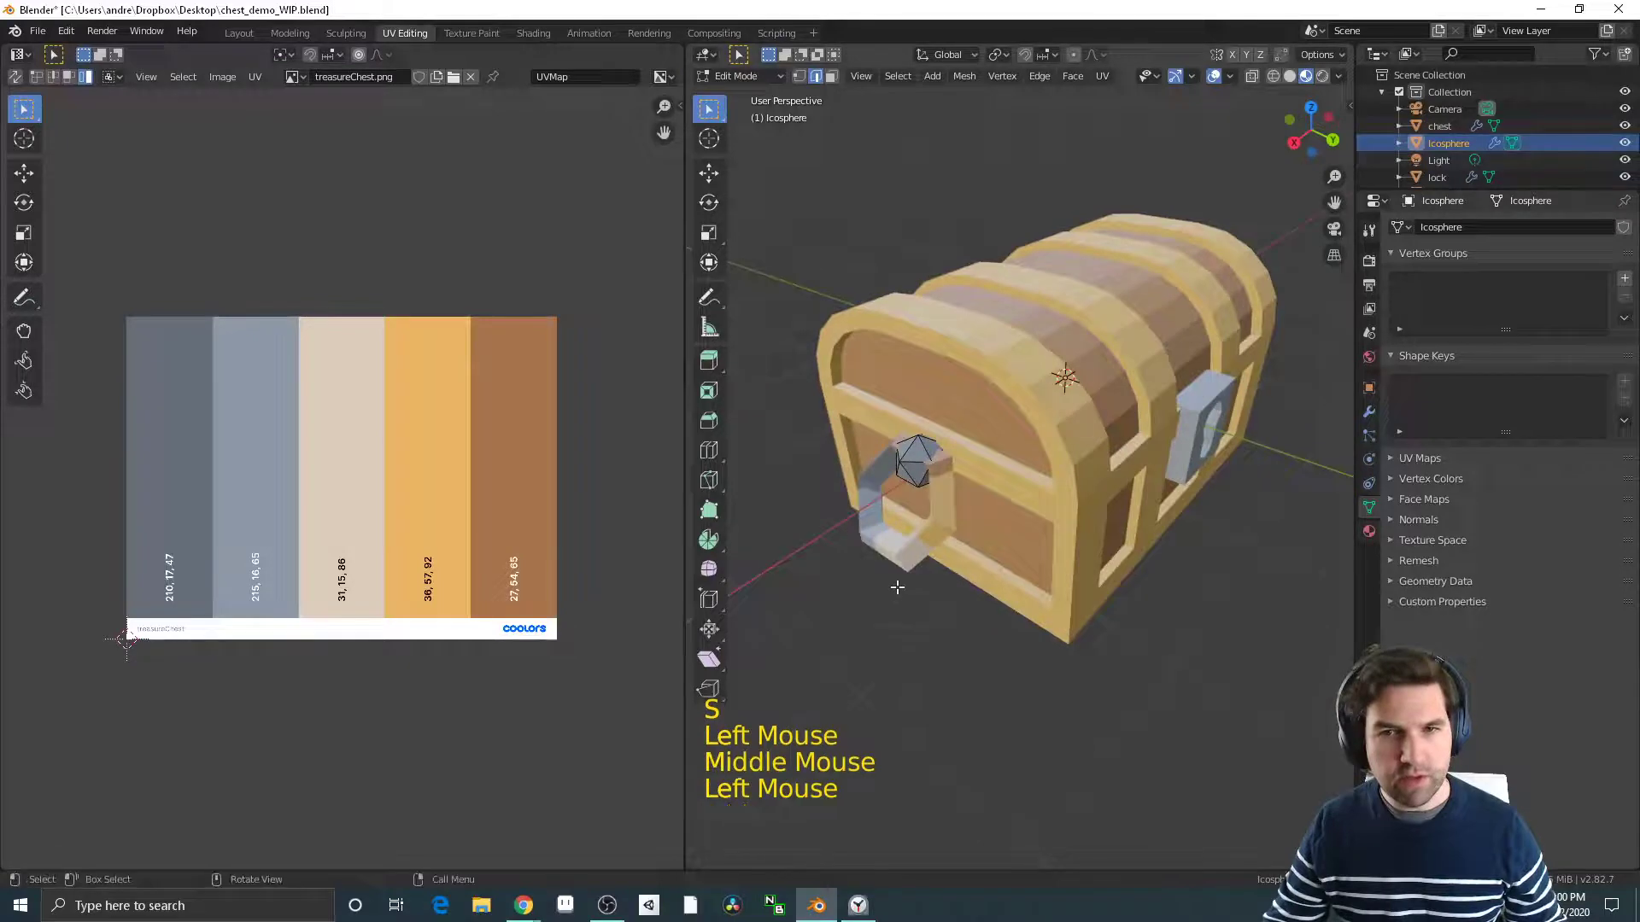
pyautogui.press('Tab')
pyautogui.click(887, 541)
pyautogui.press('Tab')
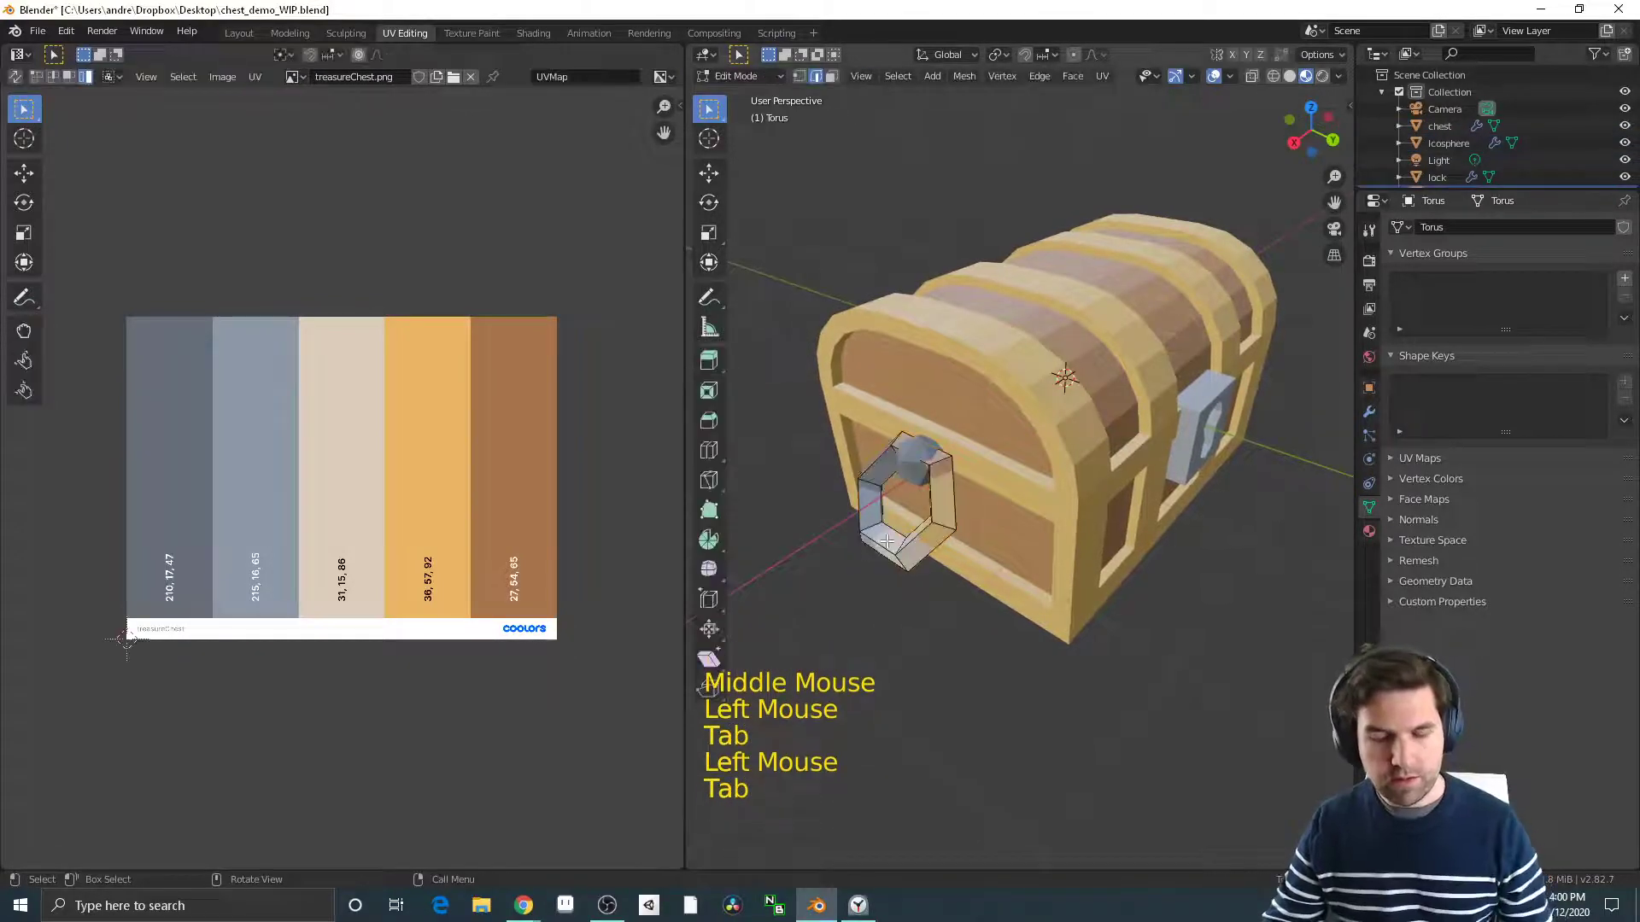
pyautogui.press('a')
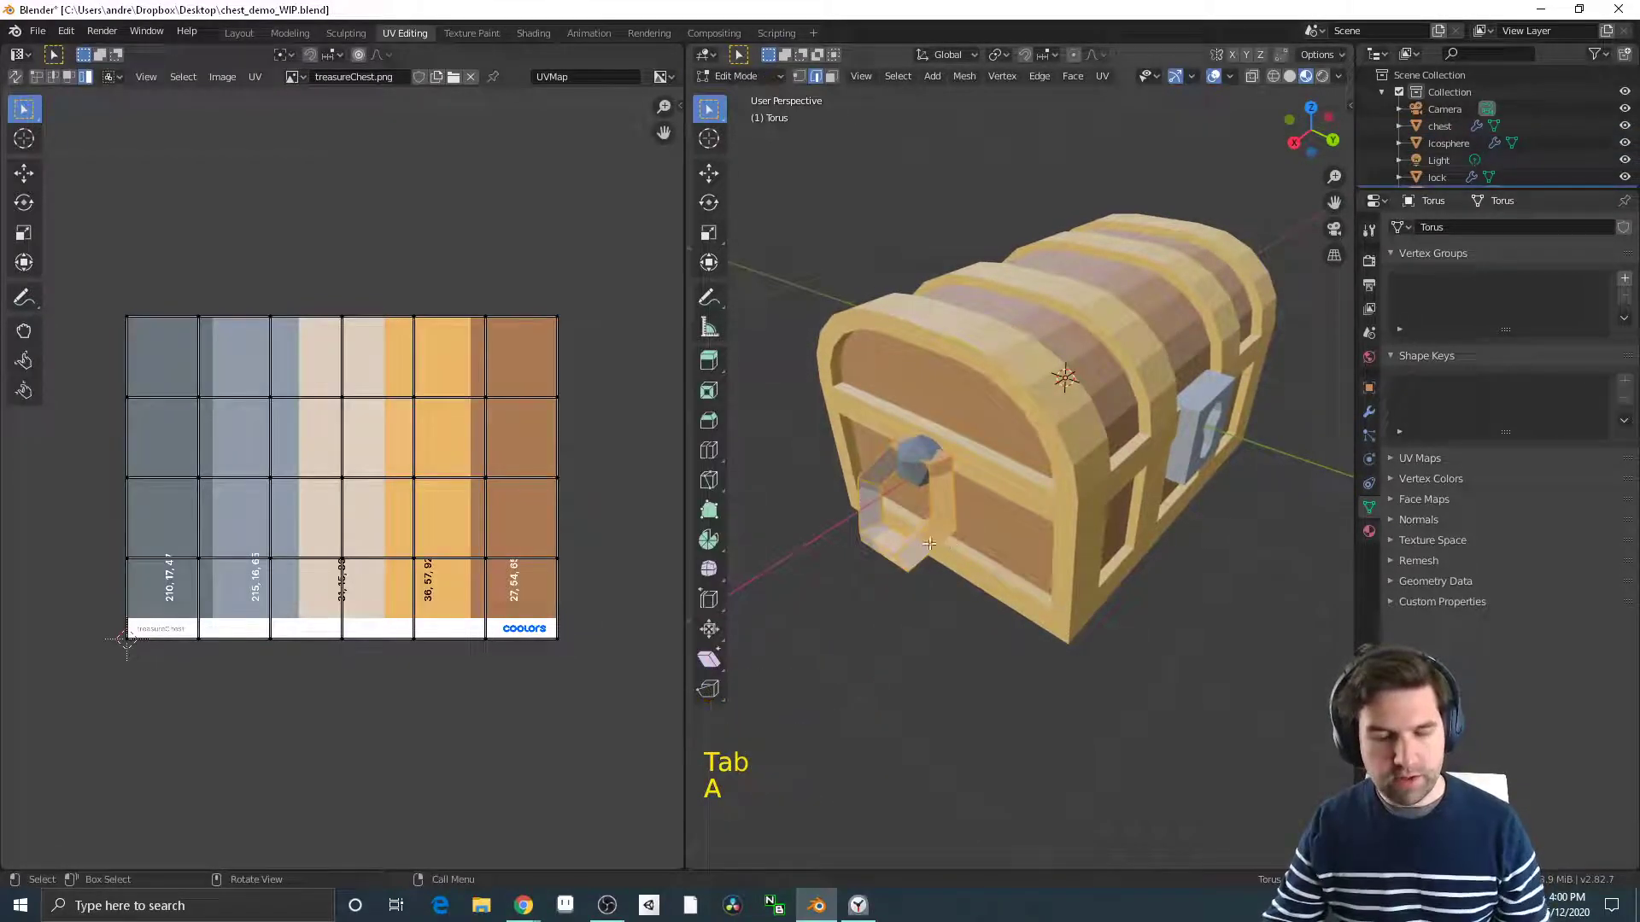
pyautogui.press('s')
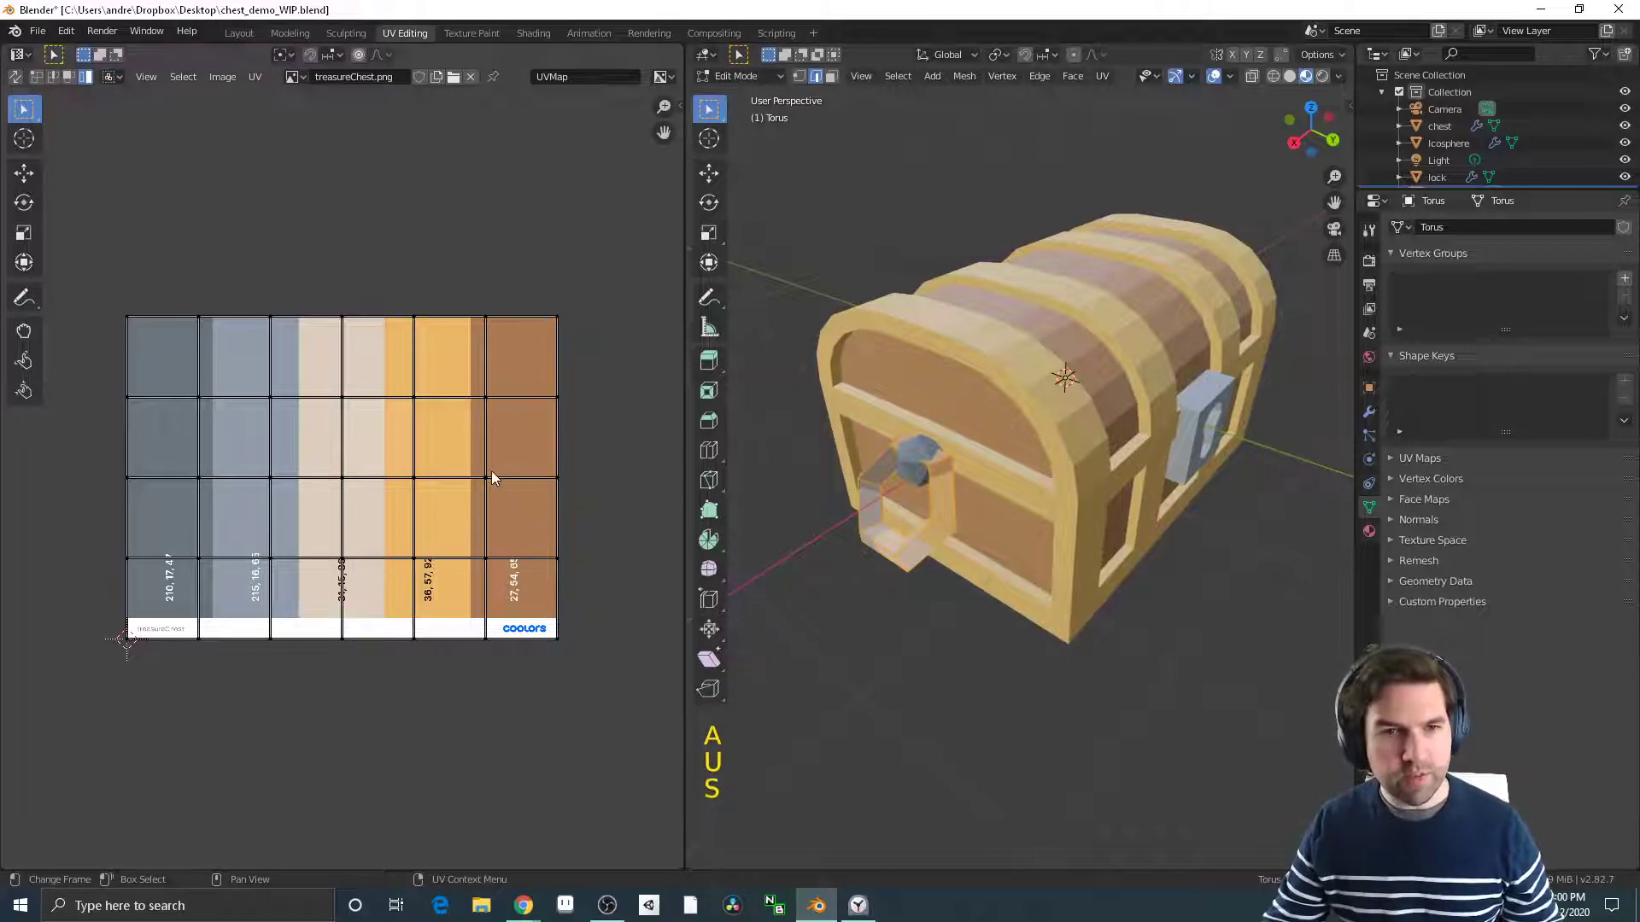
pyautogui.click(494, 471)
pyautogui.press('a')
pyautogui.click(608, 497)
pyautogui.click(825, 547)
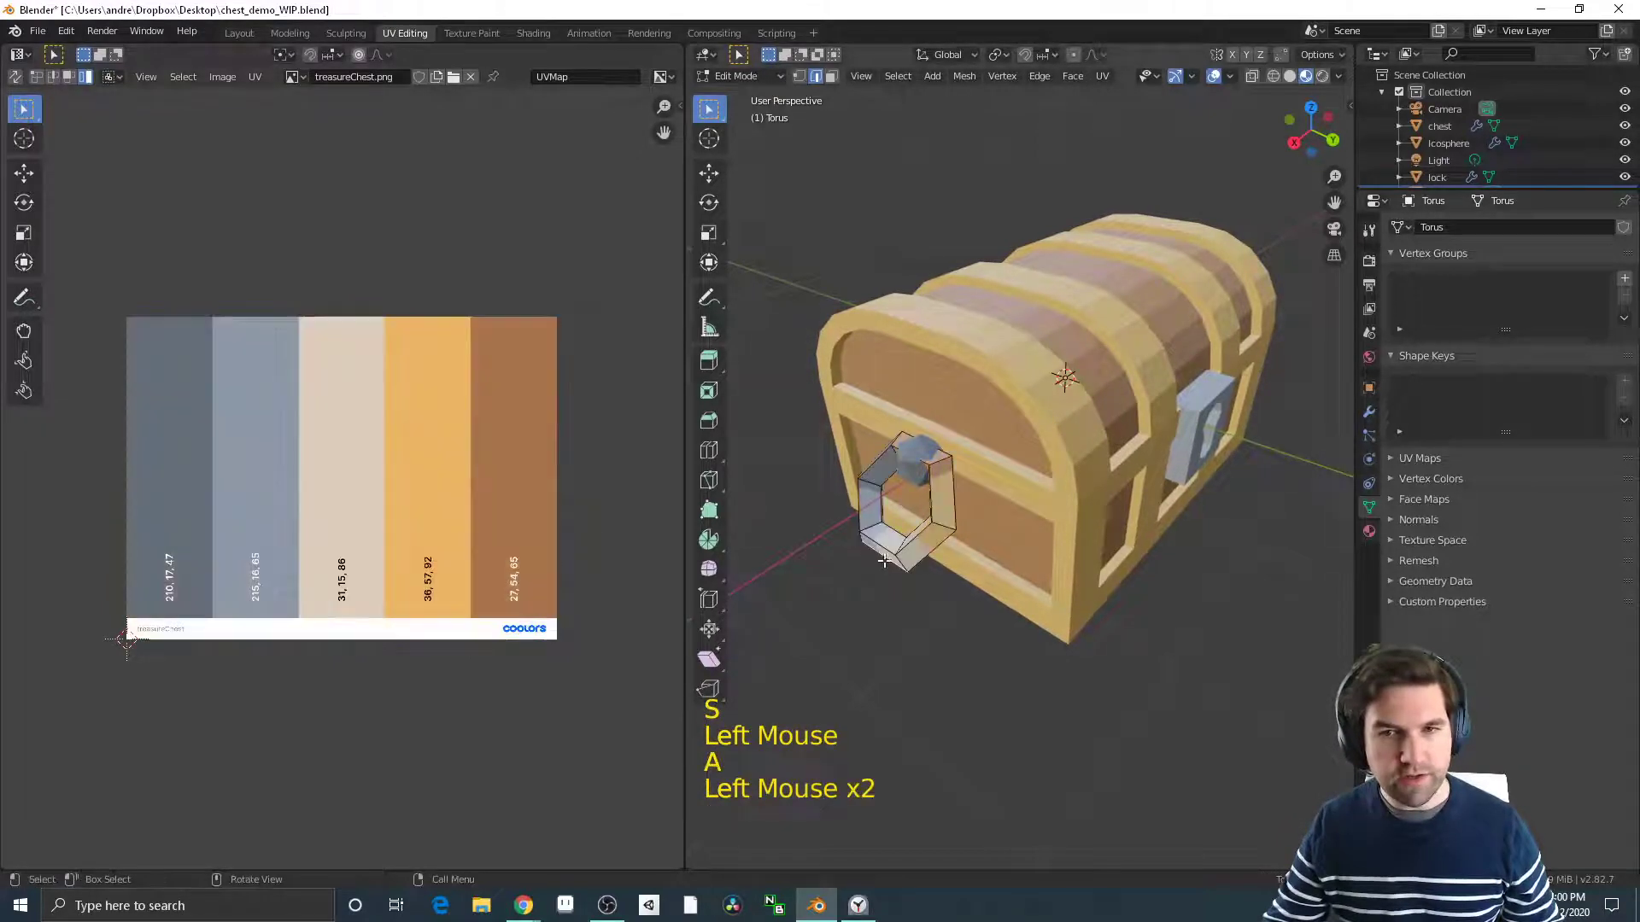
# Shrink all of the handle ring's UVs, move them onto the light blue-grey swatch and leave mesh editing
pyautogui.press('a')
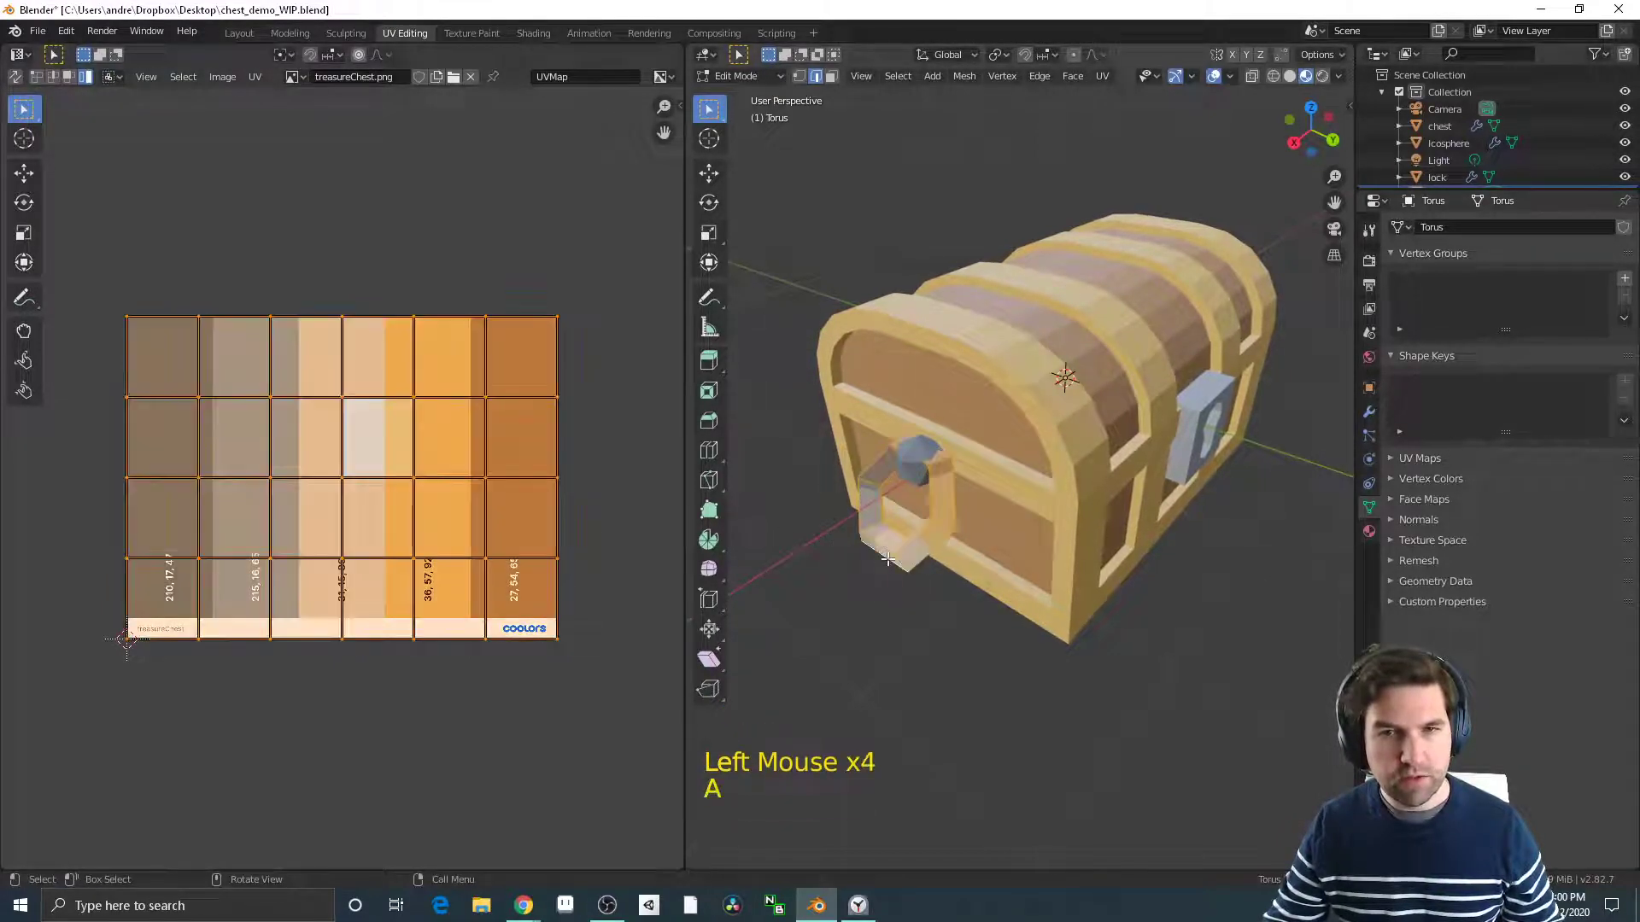
pyautogui.press('s')
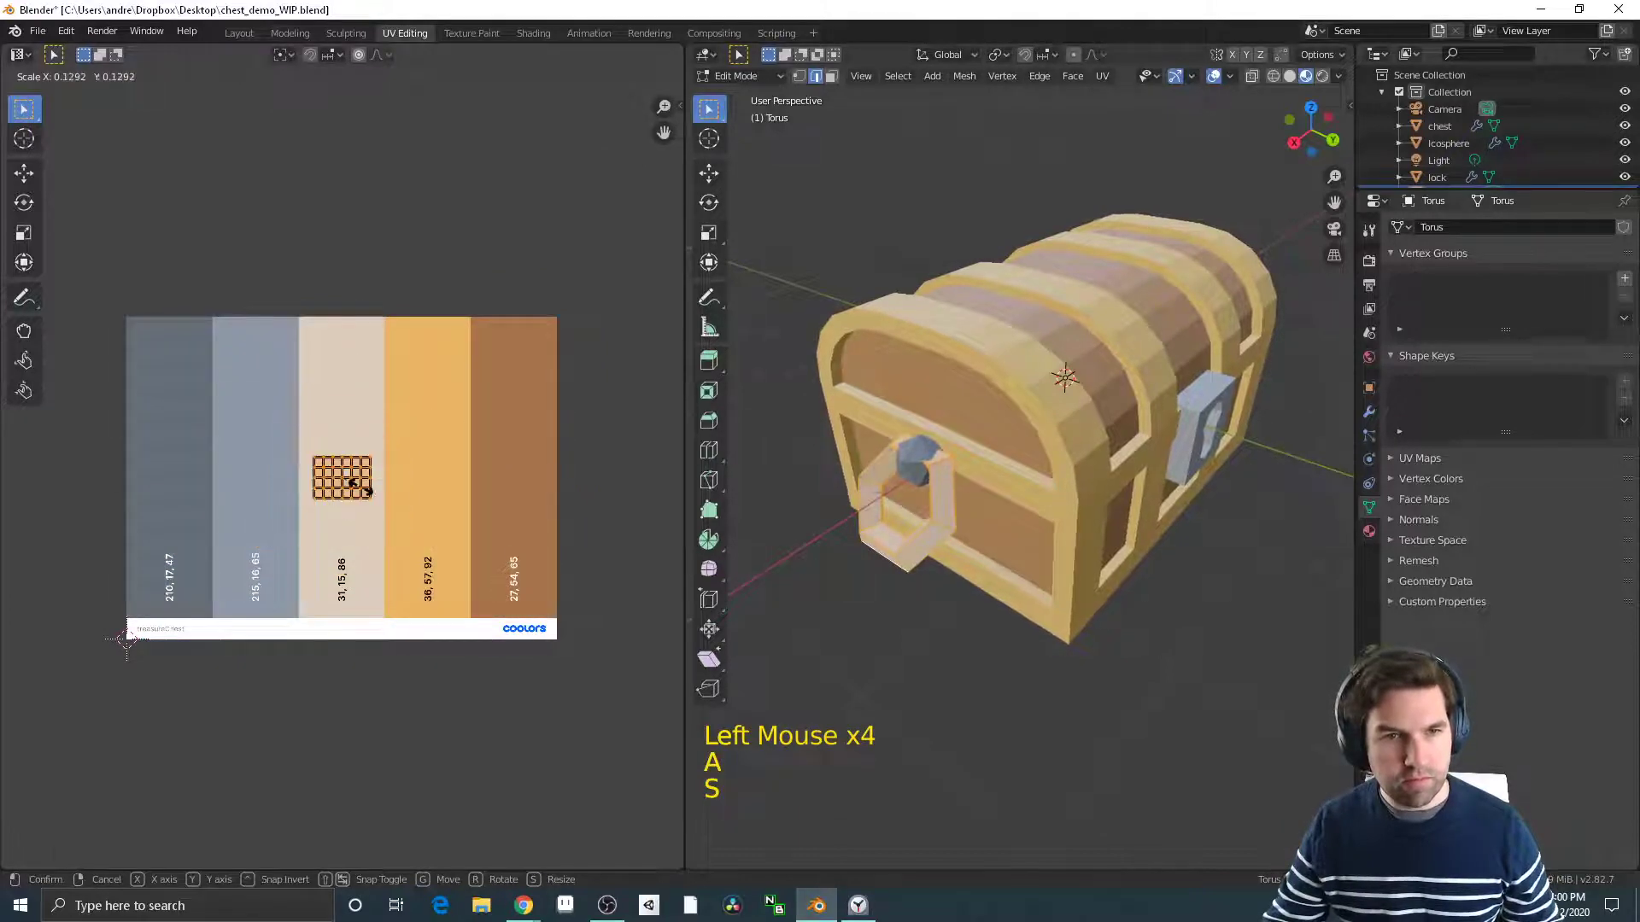
pyautogui.click(362, 480)
pyautogui.press('g')
pyautogui.click(462, 527)
pyautogui.click(1071, 734)
pyautogui.scroll(-3, 1102, 735)
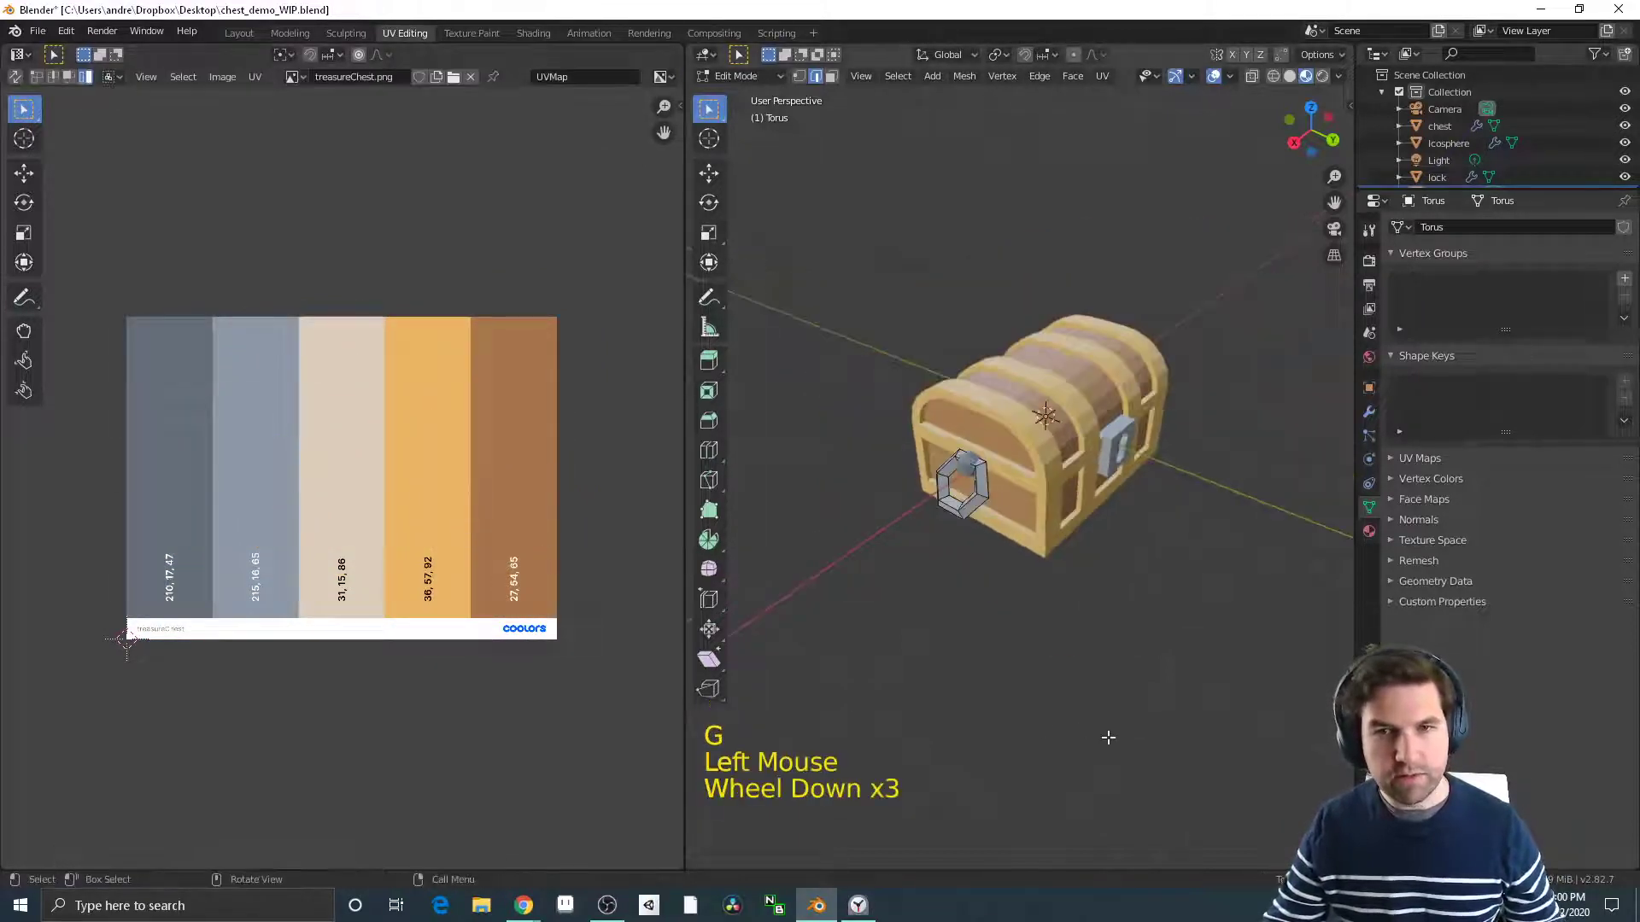
pyautogui.press('Tab')
# Select the chest and set the Roughness of its chestMAT material to 0.708
pyautogui.moveTo(1108, 673); pyautogui.dragTo(977, 645, button='middle')
pyautogui.scroll(1, 1042, 640)
pyautogui.moveTo(1105, 634); pyautogui.dragTo(1066, 611, button='middle')
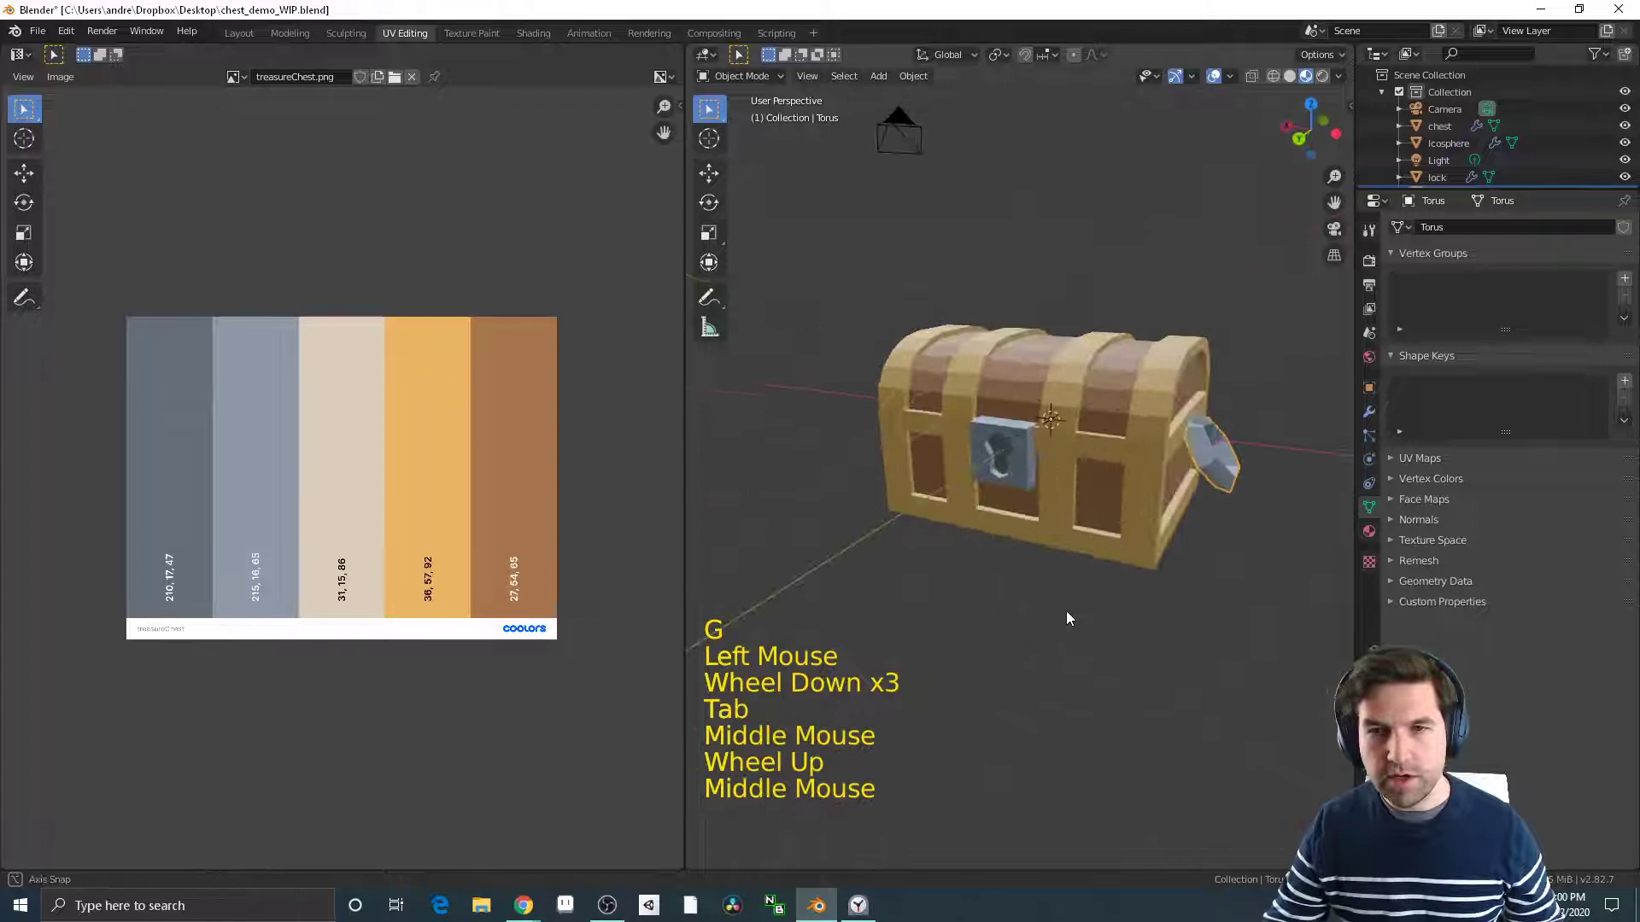
pyautogui.click(1119, 444)
pyautogui.moveTo(1126, 484); pyautogui.dragTo(1195, 495, button='middle')
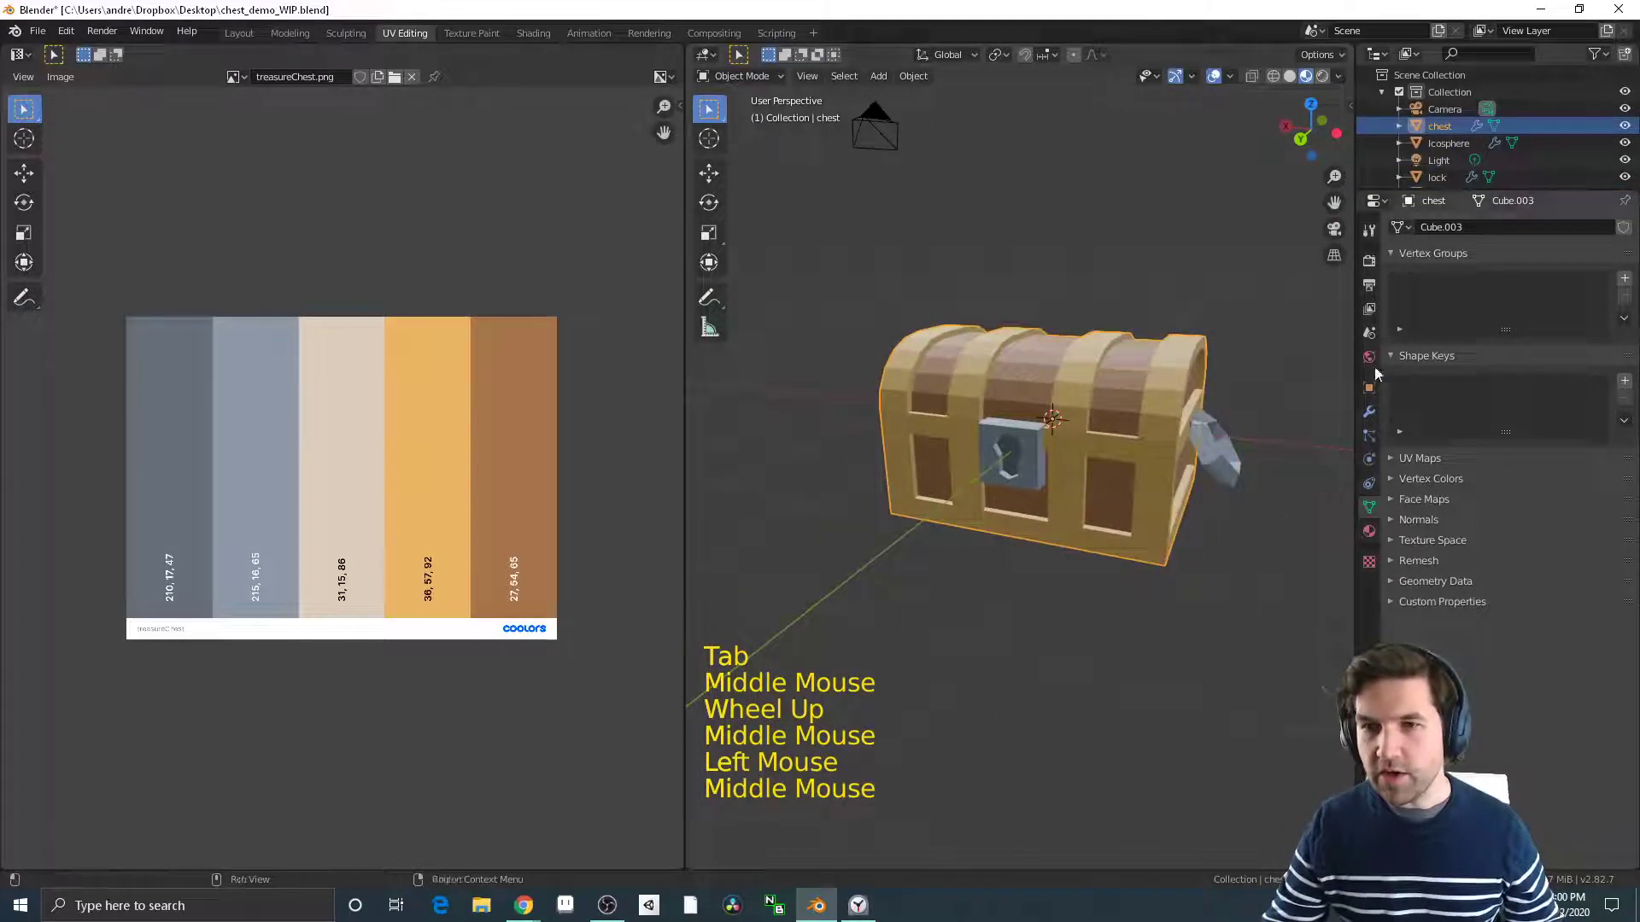
pyautogui.click(1373, 527)
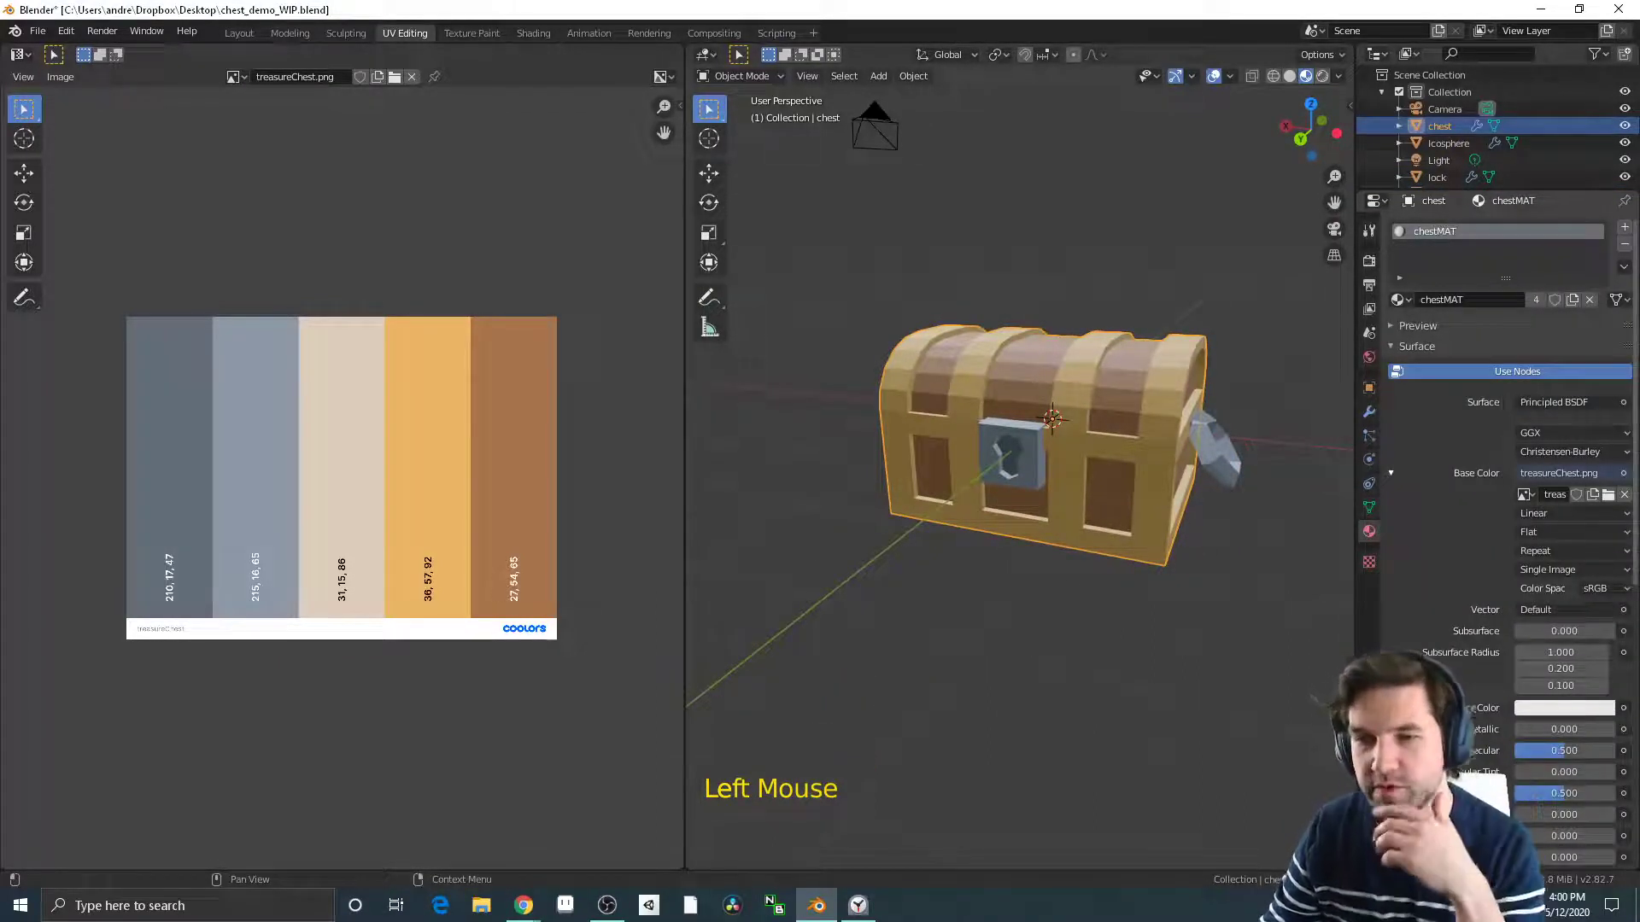
pyautogui.scroll(-3, 1541, 763)
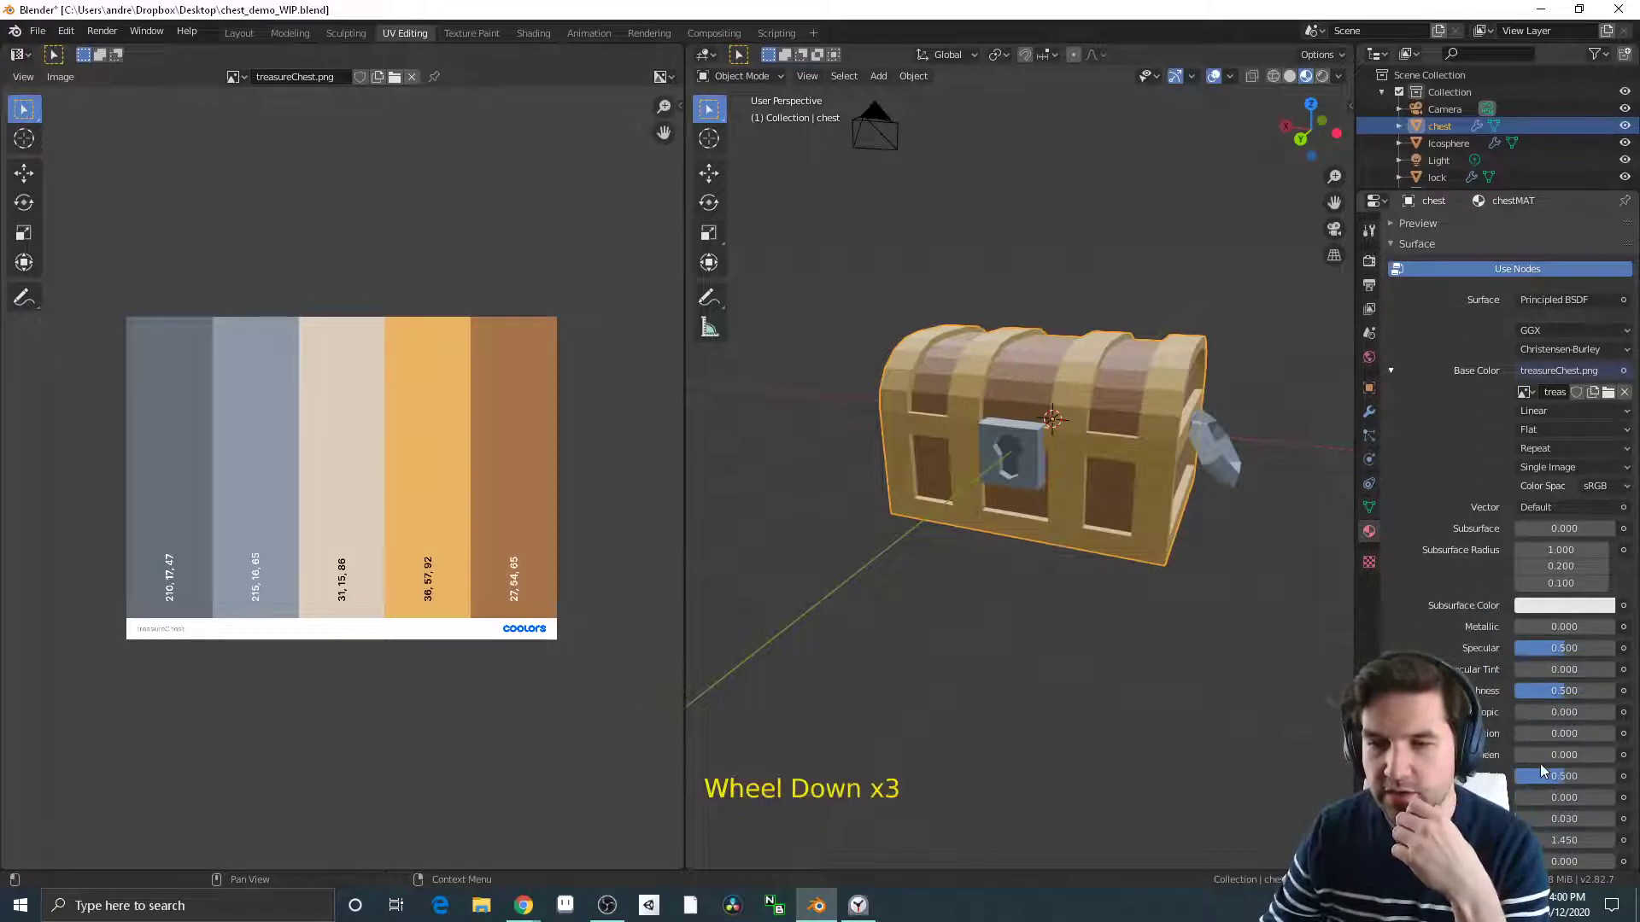
pyautogui.moveTo(1549, 693)
pyautogui.mouseDown()
pyautogui.moveTo(1606, 692)
pyautogui.moveTo(1576, 693)
pyautogui.mouseUp()
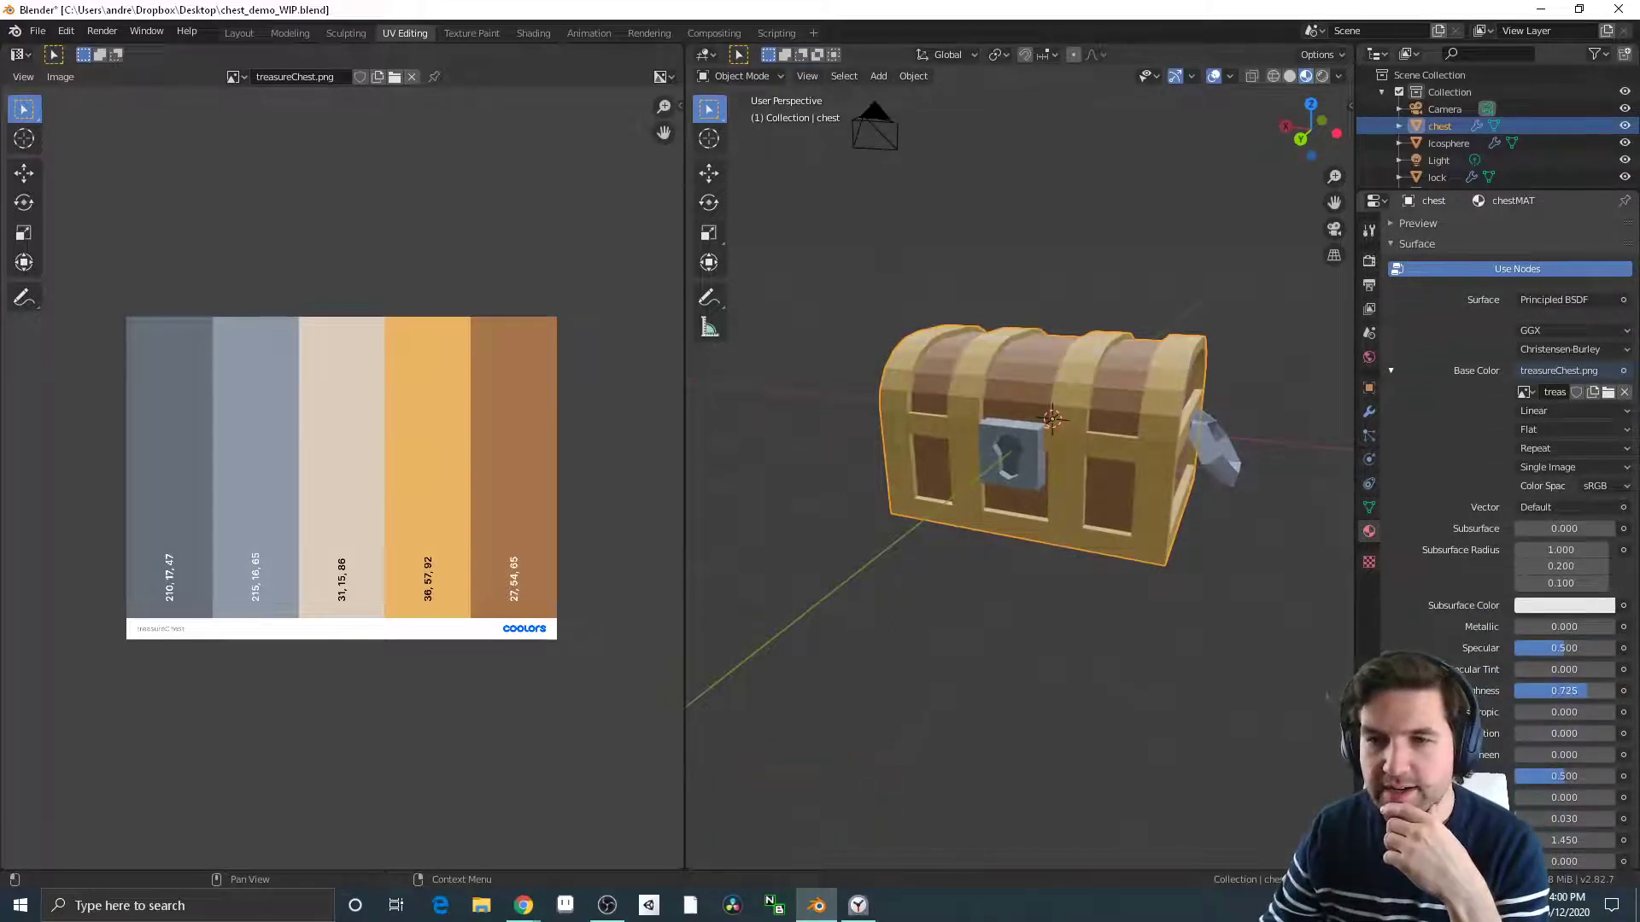
# Deselect the chest and inspect the textured model from several angles
pyautogui.click(1090, 662)
pyautogui.moveTo(1090, 663); pyautogui.dragTo(991, 613, button='middle')
pyautogui.scroll(2, 915, 596)
pyautogui.scroll(-1, 991, 615)
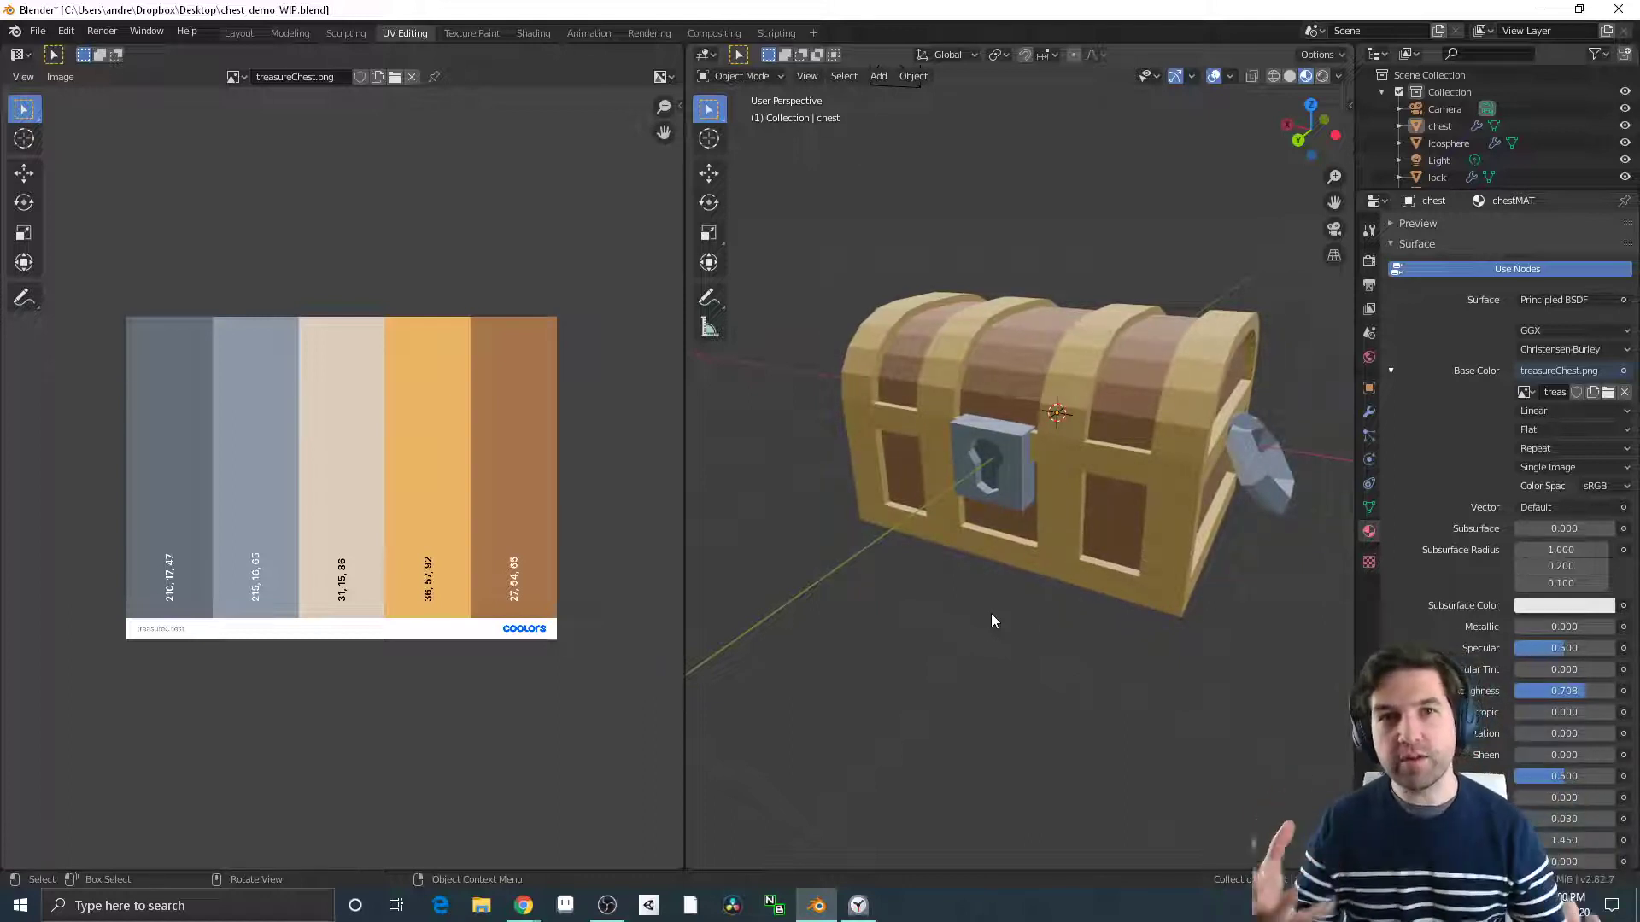
pyautogui.moveTo(991, 613); pyautogui.dragTo(1102, 568, button='middle')
pyautogui.moveTo(1102, 568); pyautogui.dragTo(1071, 622, button='middle')
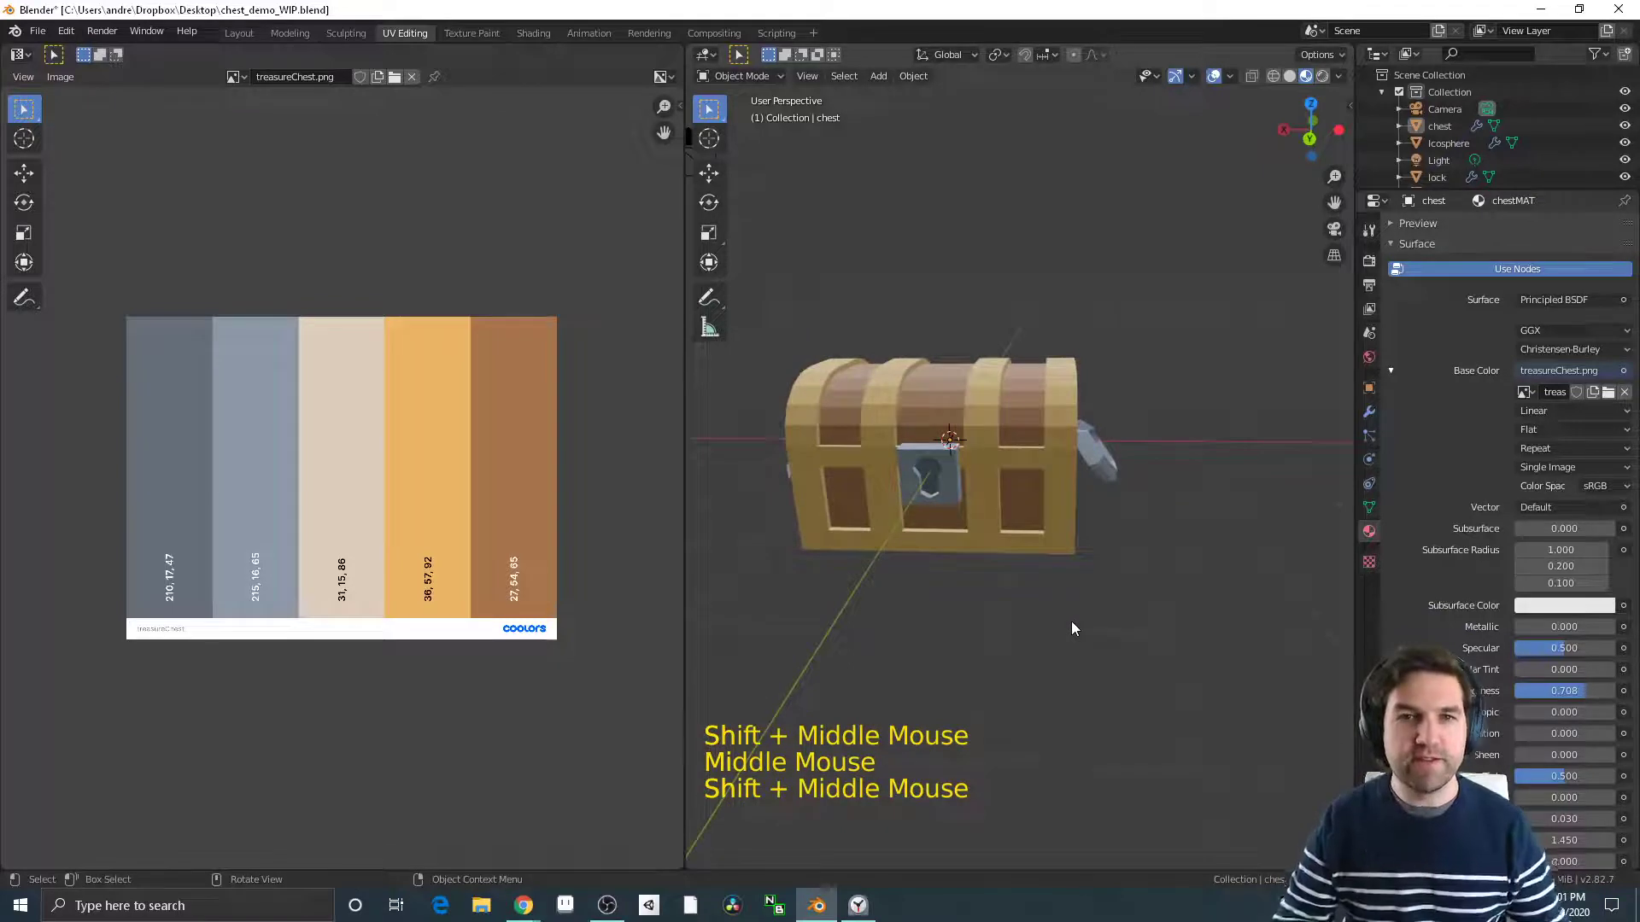